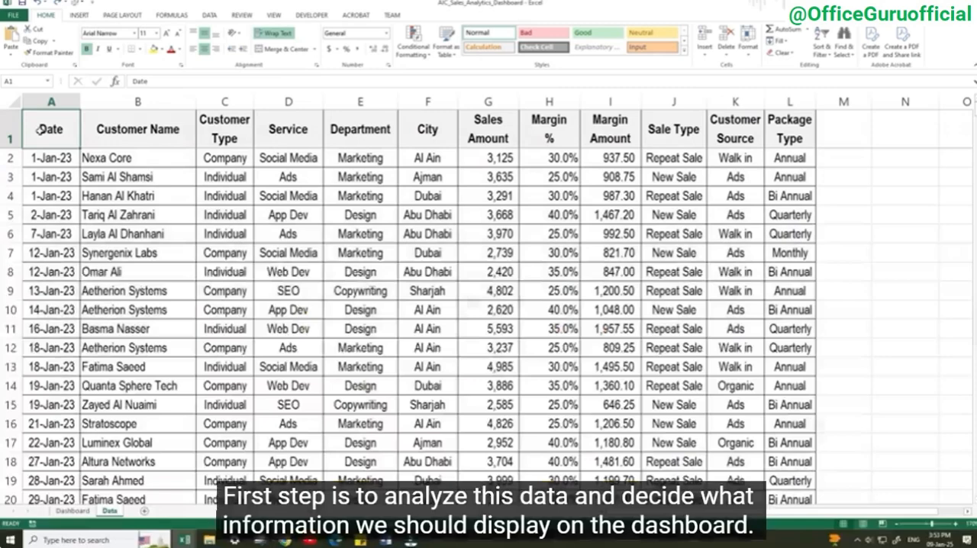
Copy the sample sales data in A1:L17 of the Data sheet and paste it into a ChatGPT message
left_click_drag(38, 130, 781, 442)
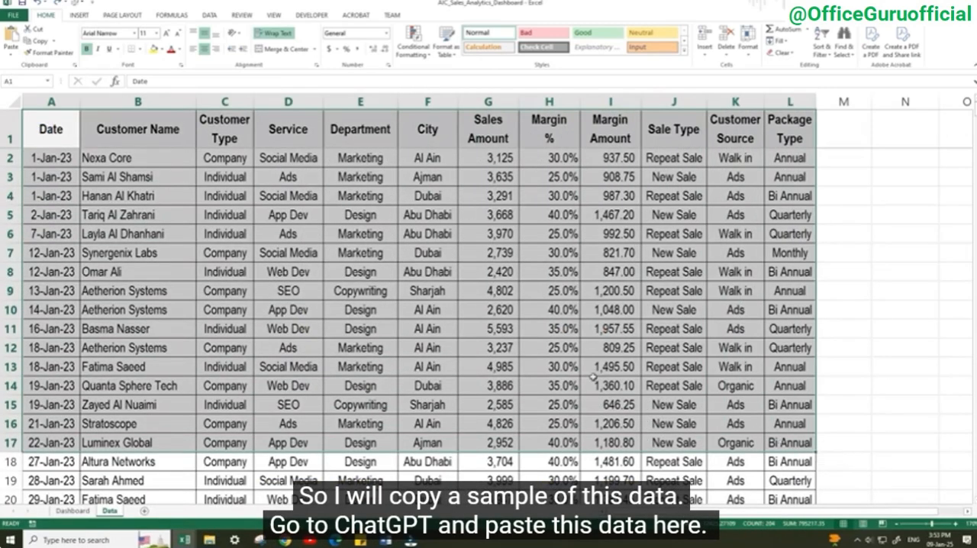
right_click(374, 292)
left_click(393, 315)
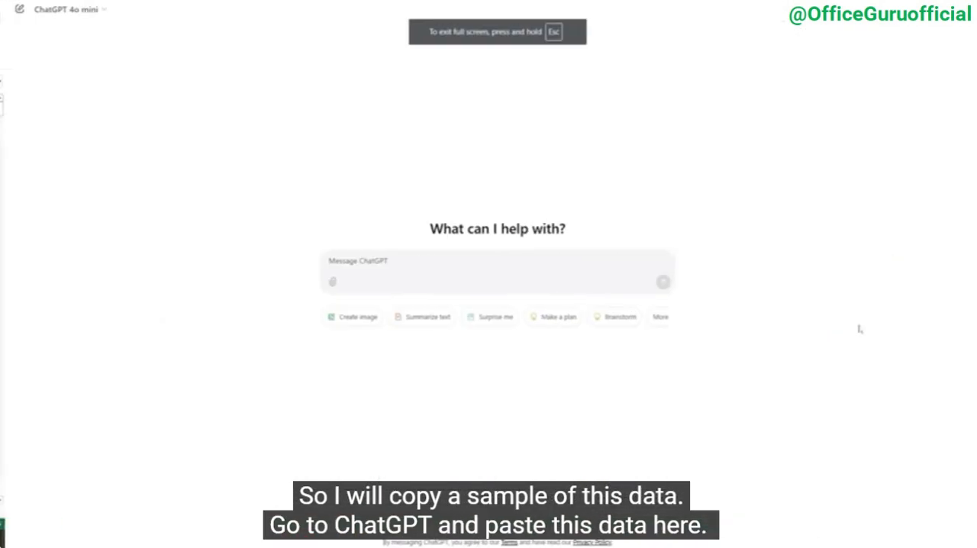
left_click(372, 256)
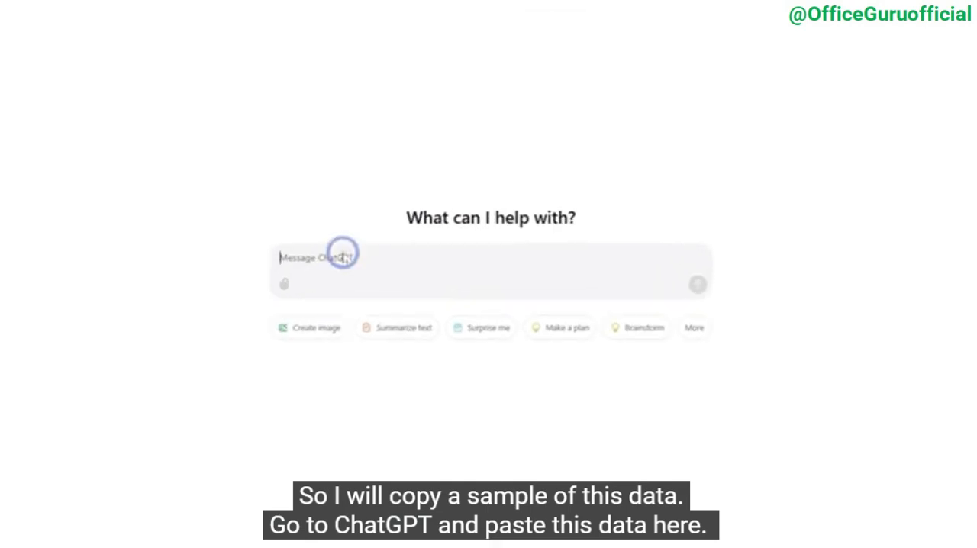
right_click(371, 258)
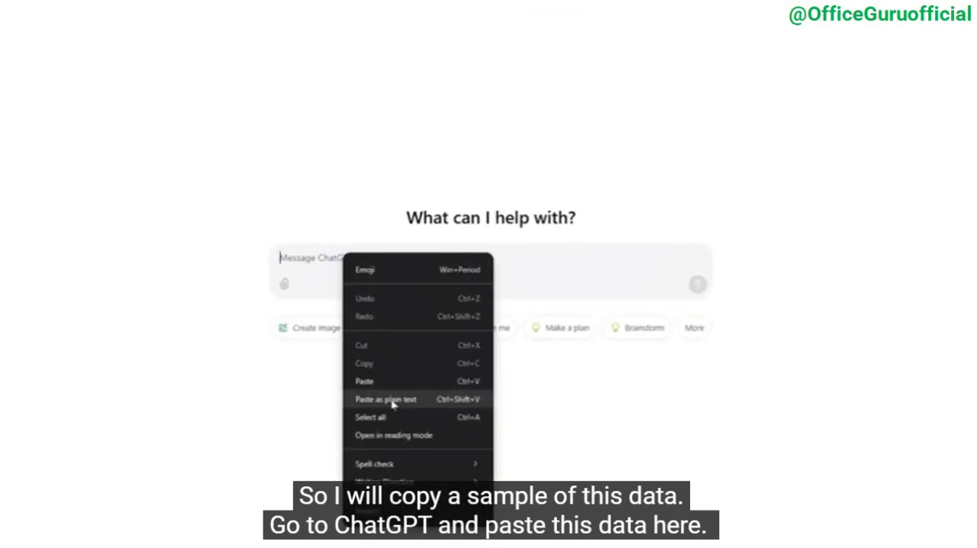
left_click(391, 403)
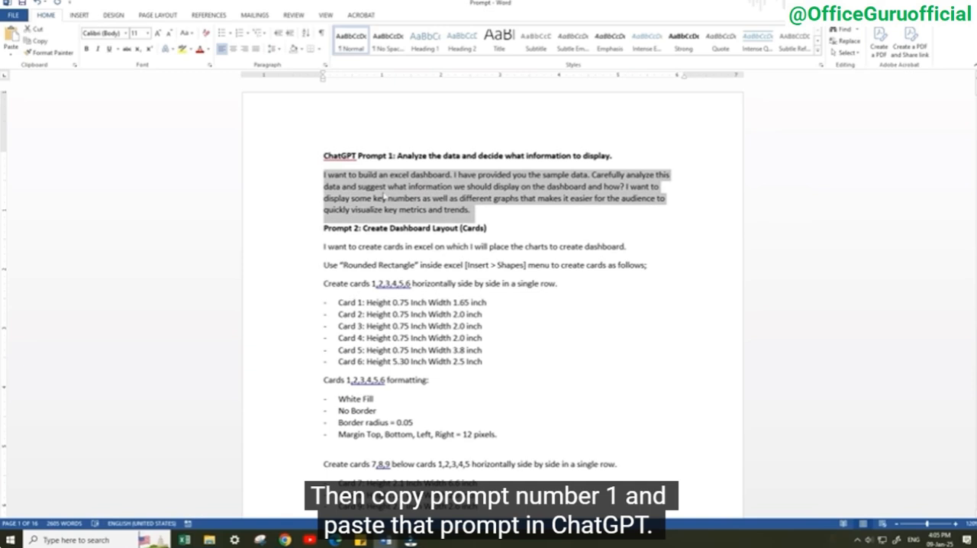
Copy prompt 1 from the Word document, add it below the pasted data in ChatGPT and send the message
right_click(384, 197)
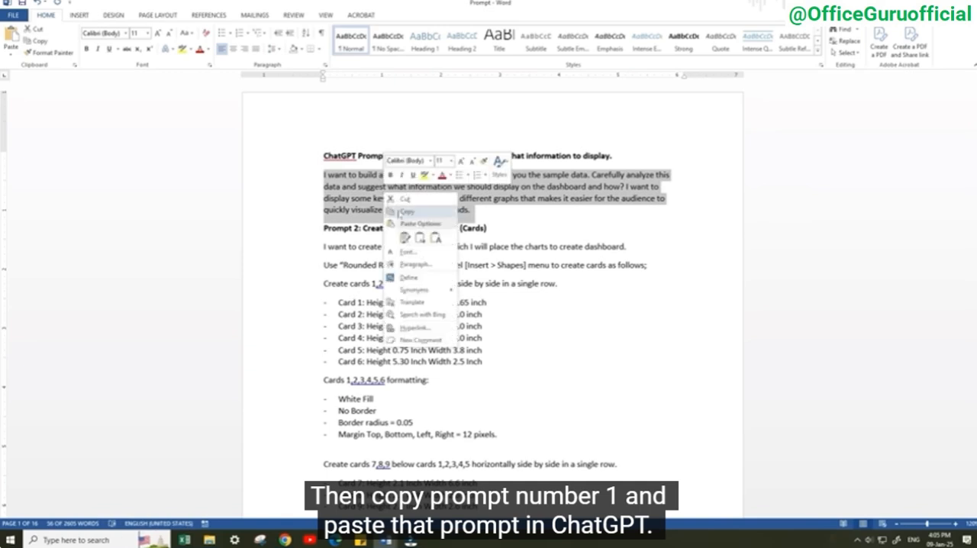
left_click(399, 214)
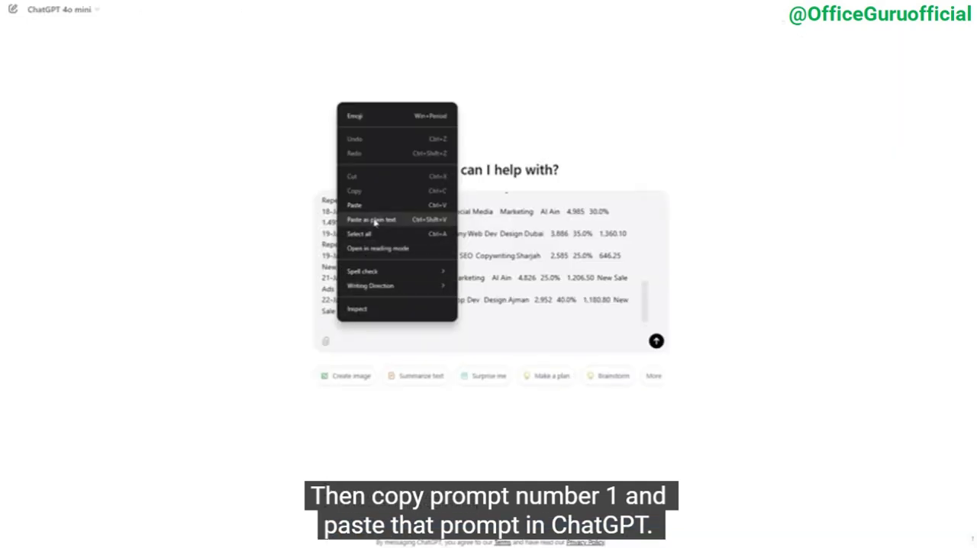
left_click(382, 221)
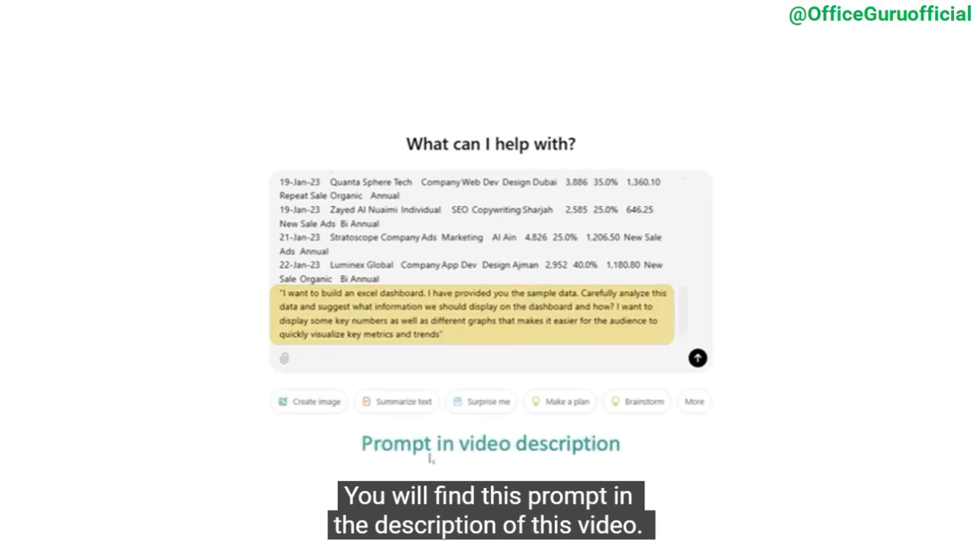
left_click(697, 358)
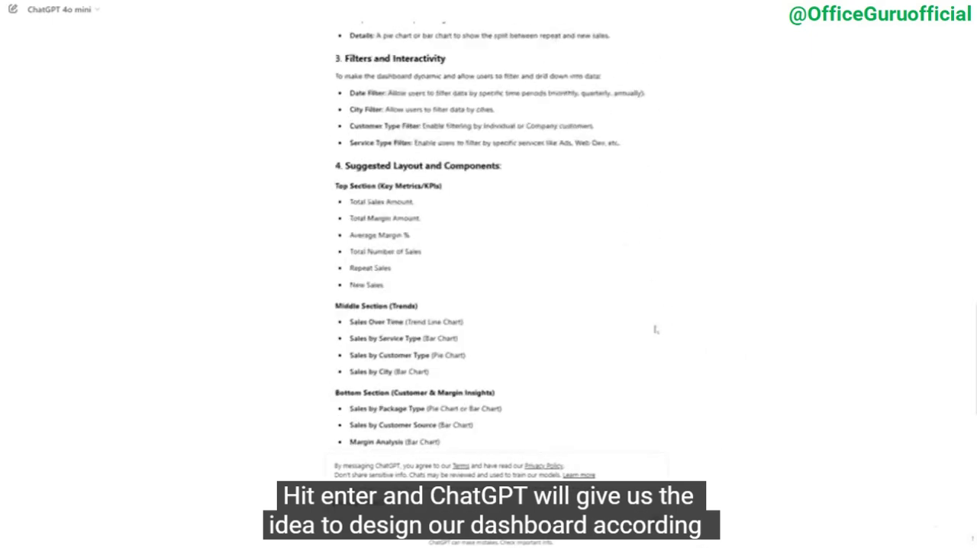
Review ChatGPT's dashboard suggestions for key numbers, charts, filters and layout
scroll(655, 330, "down", 4)
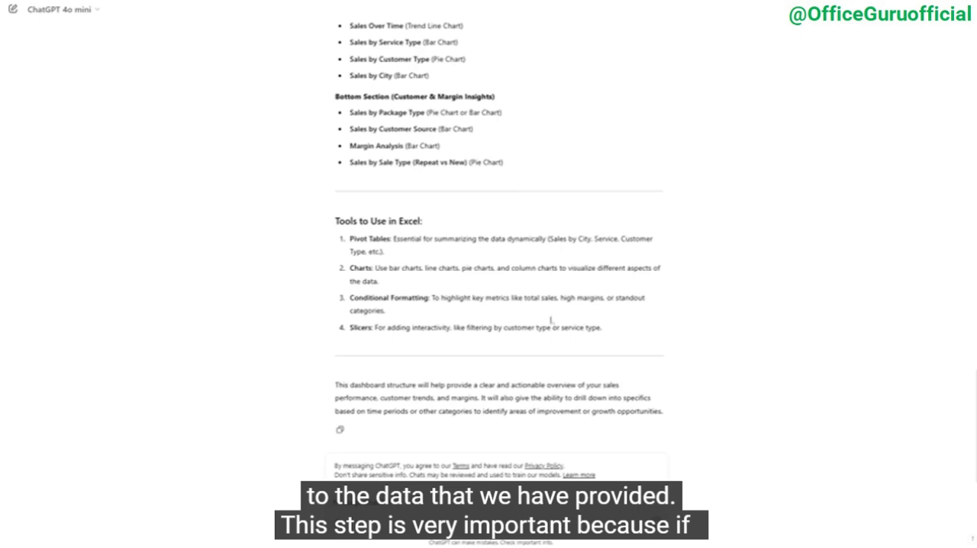
scroll(550, 320, "up", 5)
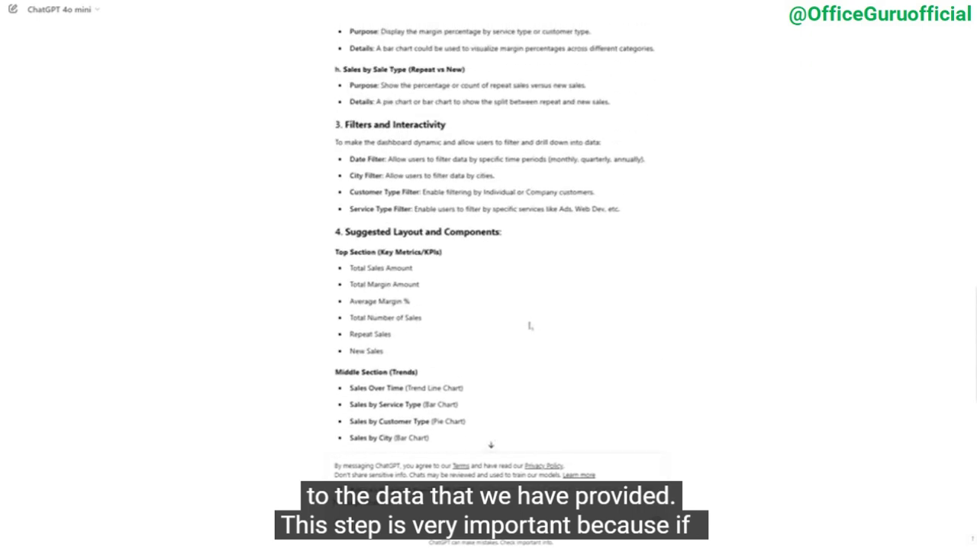
scroll(529, 326, "up", 6)
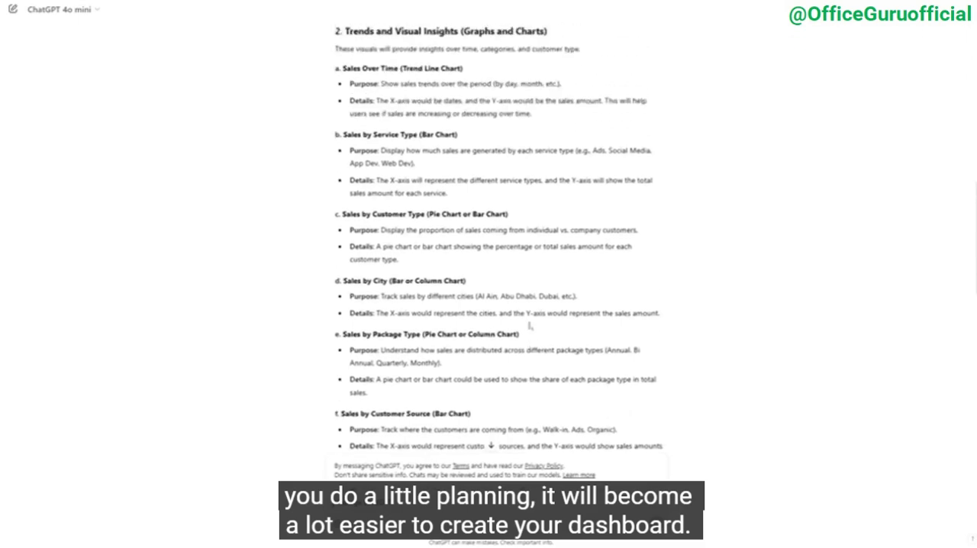
scroll(529, 326, "up", 3)
scroll(529, 326, "up", 4)
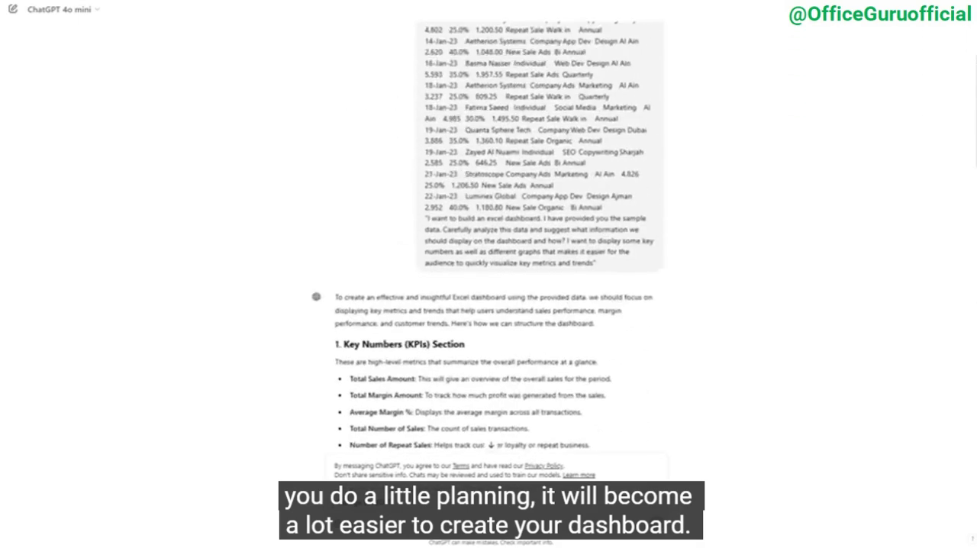
scroll(529, 326, "down", 4)
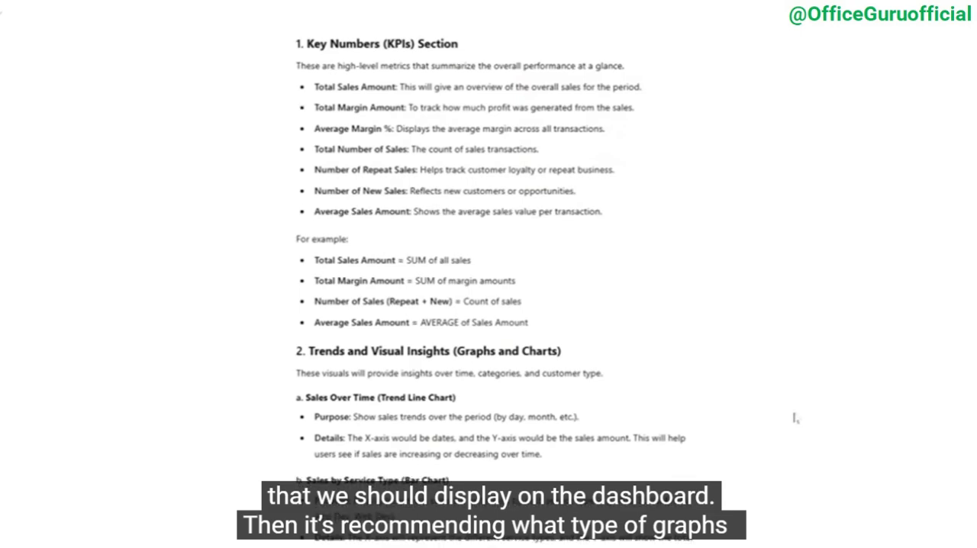
scroll(794, 343, "down", 1)
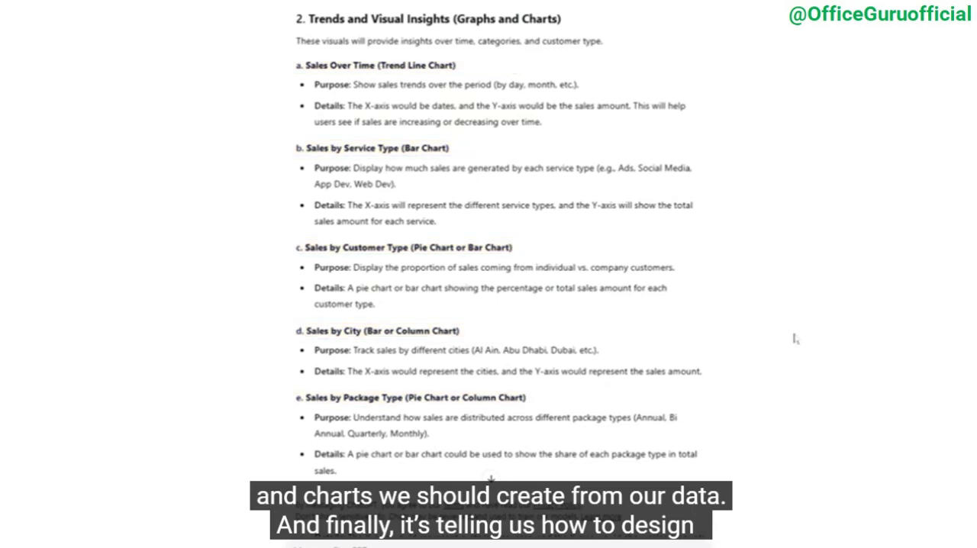
scroll(795, 339, "down", 7)
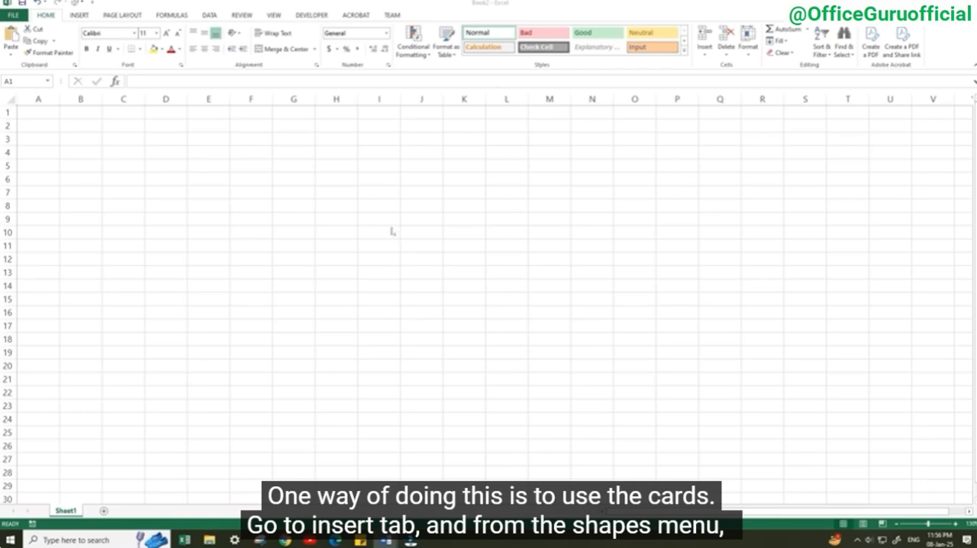
In the blank Excel workbook, draw a rounded rectangle card about 2 inches wide and 0.63 inch tall over B2:E5
left_click(79, 15)
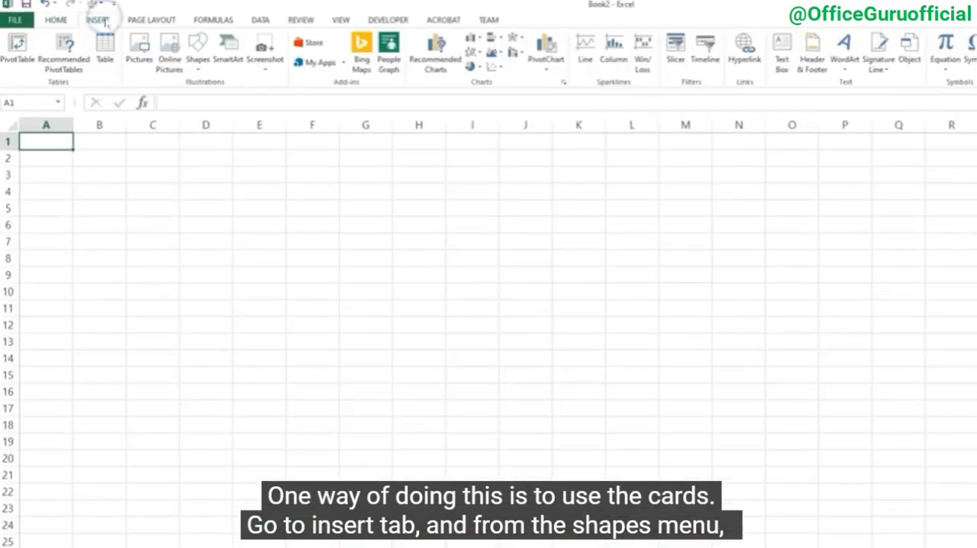
left_click(195, 57)
left_click(258, 98)
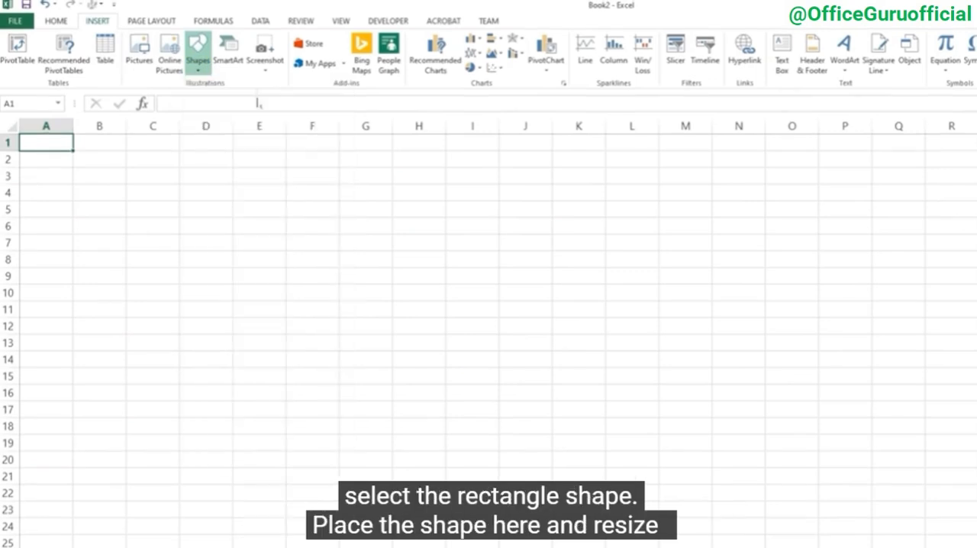
left_click_drag(88, 159, 219, 187)
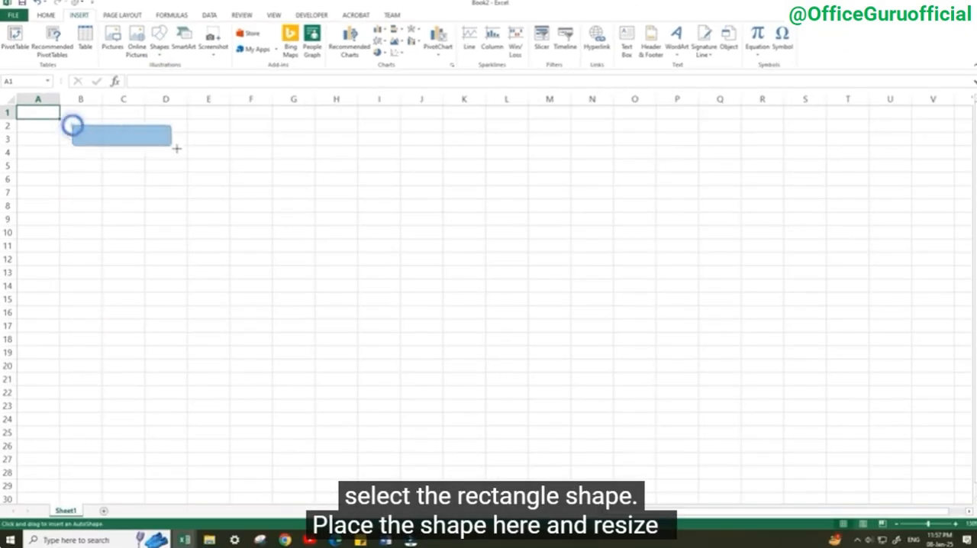
left_click_drag(176, 148, 199, 163)
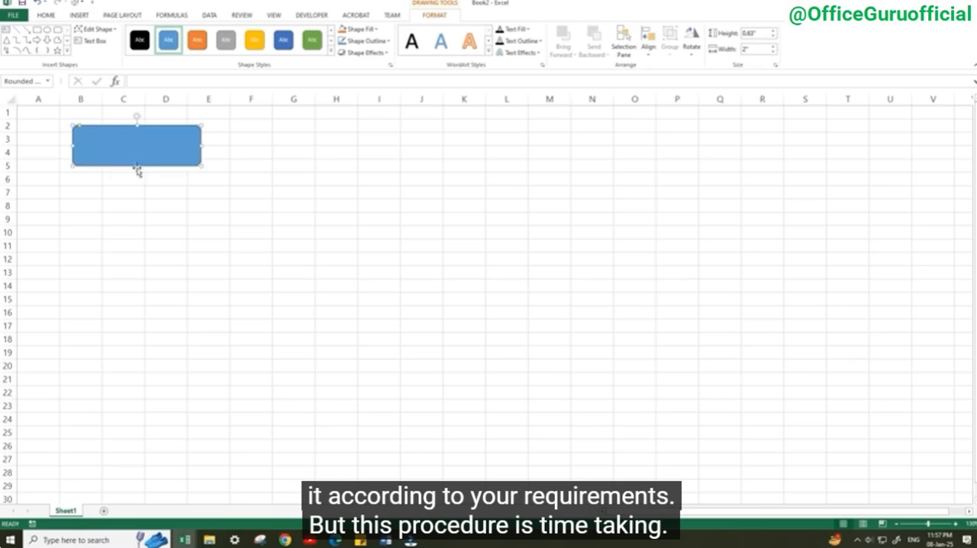
left_click_drag(137, 166, 142, 167)
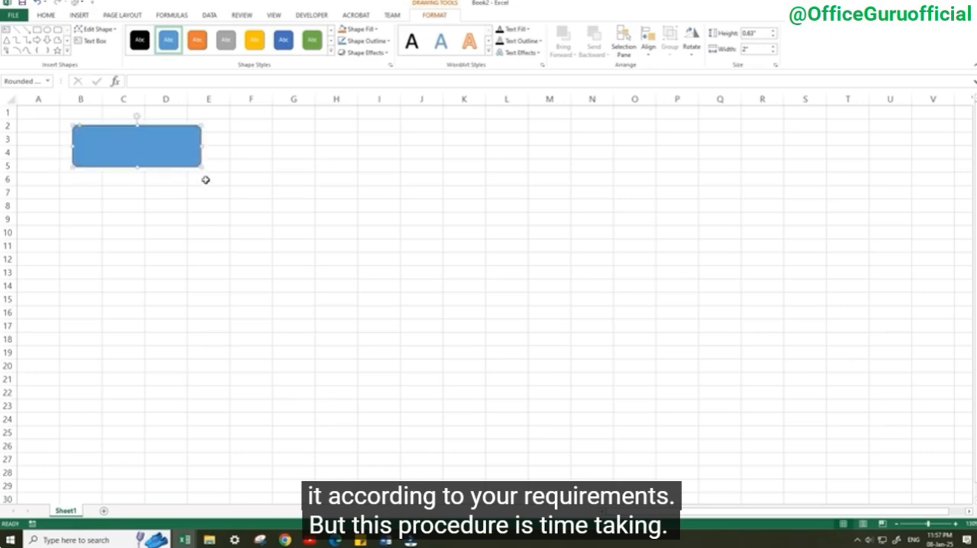
Add a second small rounded rectangle about 2.2 by 0.67 inches beside the first, and a wide large card below them
left_click(79, 16)
left_click(160, 45)
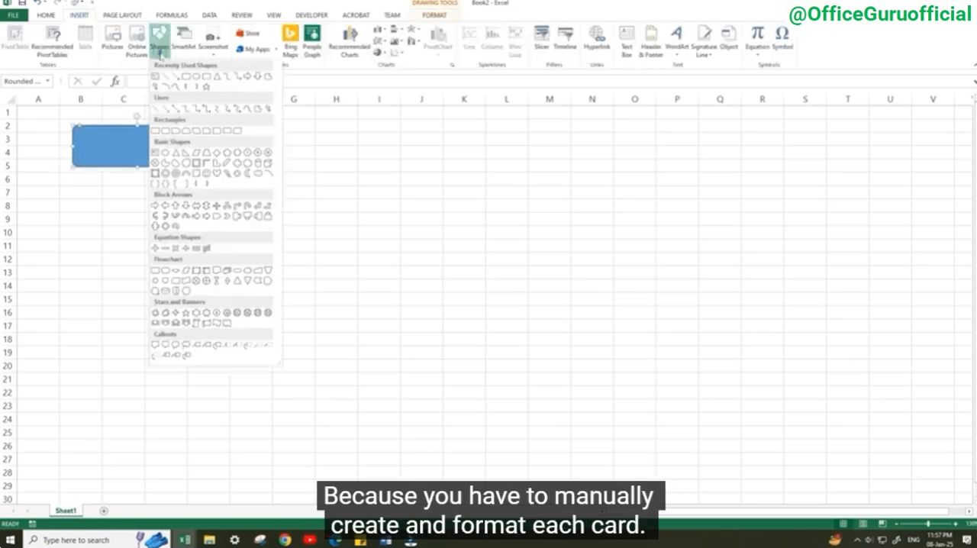
left_click(206, 77)
left_click_drag(212, 128, 354, 172)
mouse_move(286, 168)
left_mouse_down()
mouse_move(427, 150)
mouse_move(434, 158)
mouse_move(131, 192)
left_mouse_up()
left_click_drag(213, 198, 393, 200)
left_click_drag(231, 219, 233, 291)
Add a tall card beside the layout over columns L to N and a third small card in the upper row
left_click_drag(236, 241, 688, 186, "ctrl")
left_click_drag(659, 167, 555, 194)
left_click_drag(630, 258, 632, 252)
left_click_drag(588, 290, 591, 285)
left_click_drag(296, 256, 292, 262)
left_click_drag(388, 160, 391, 159)
left_click_drag(309, 146, 309, 146)
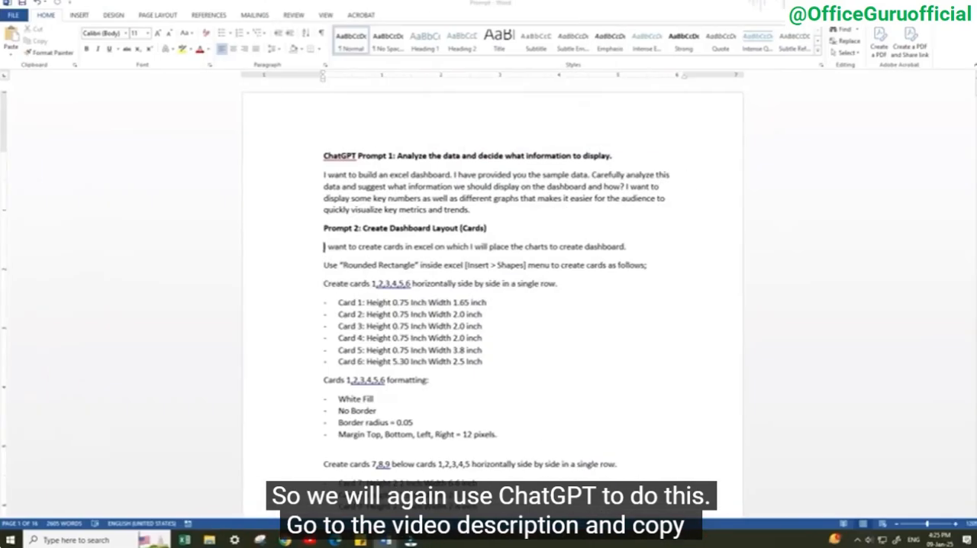
Copy all of prompt 2 from the Word document, paste it into a new ChatGPT chat and send it
left_click_drag(324, 246, 398, 448)
right_click(360, 315)
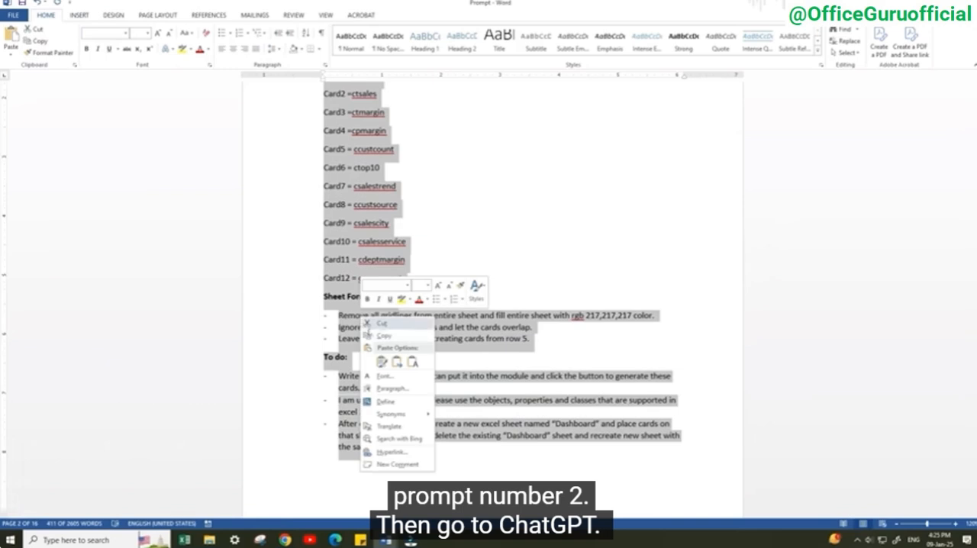
left_click(373, 335)
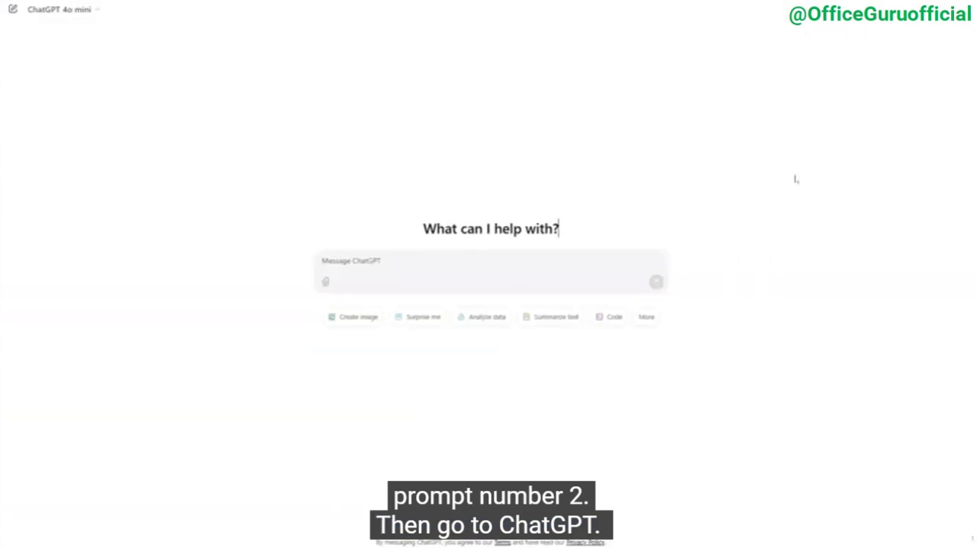
right_click(372, 262)
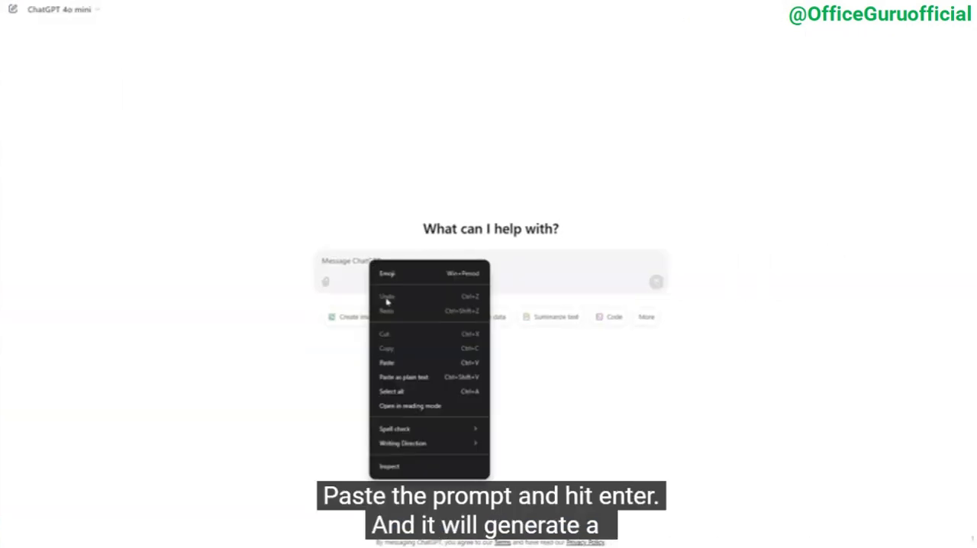
left_click(400, 363)
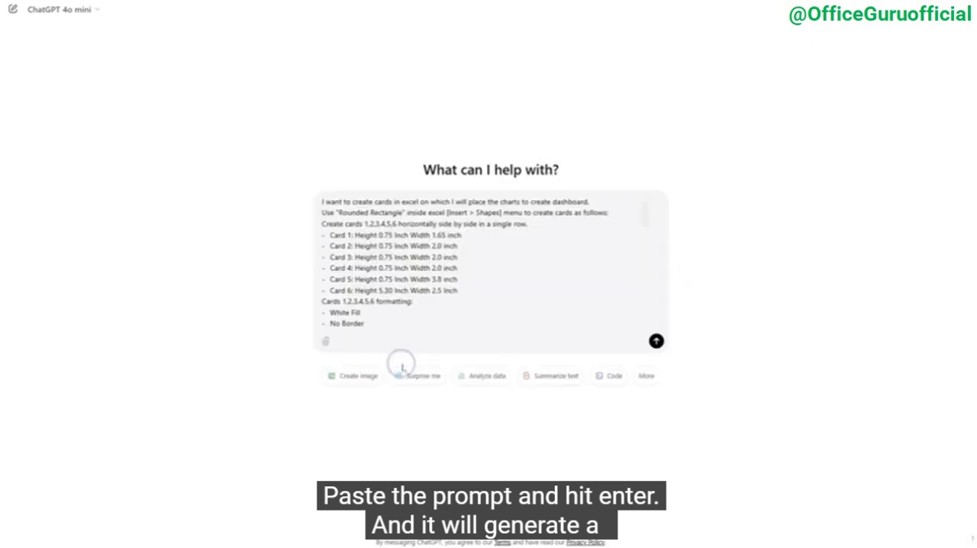
left_click(656, 341)
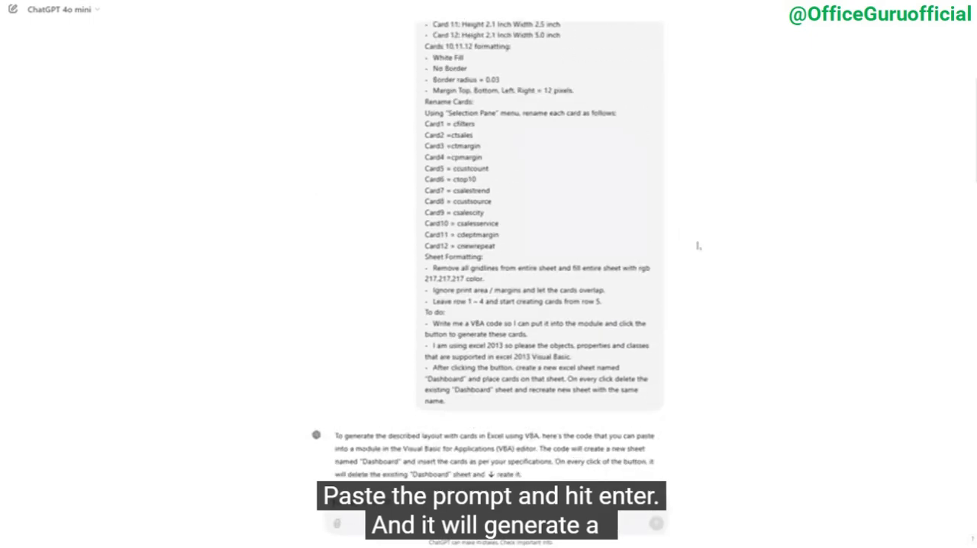
Copy the generated VBA code for creating the dashboard cards from ChatGPT's reply
scroll(698, 246, "down", 8)
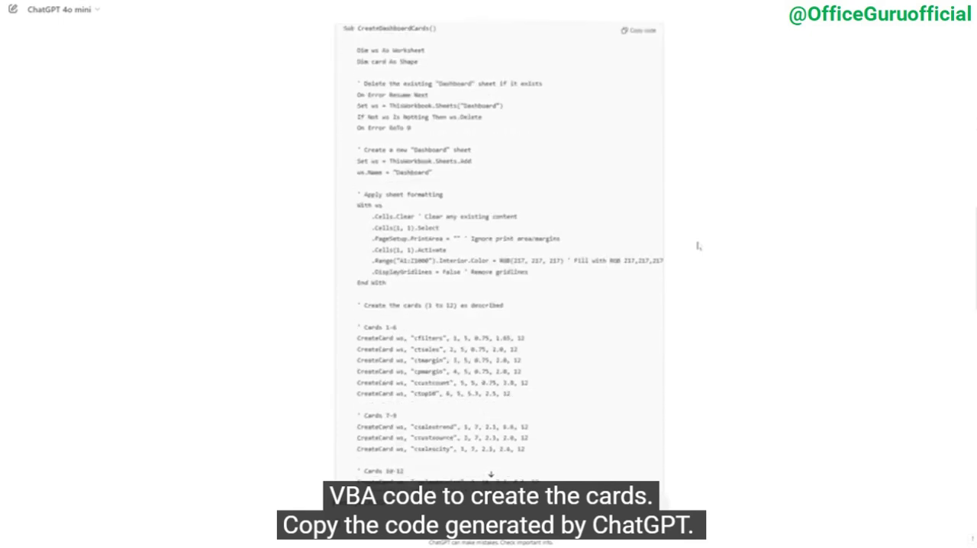
scroll(698, 246, "up", 1)
scroll(698, 246, "up", 1)
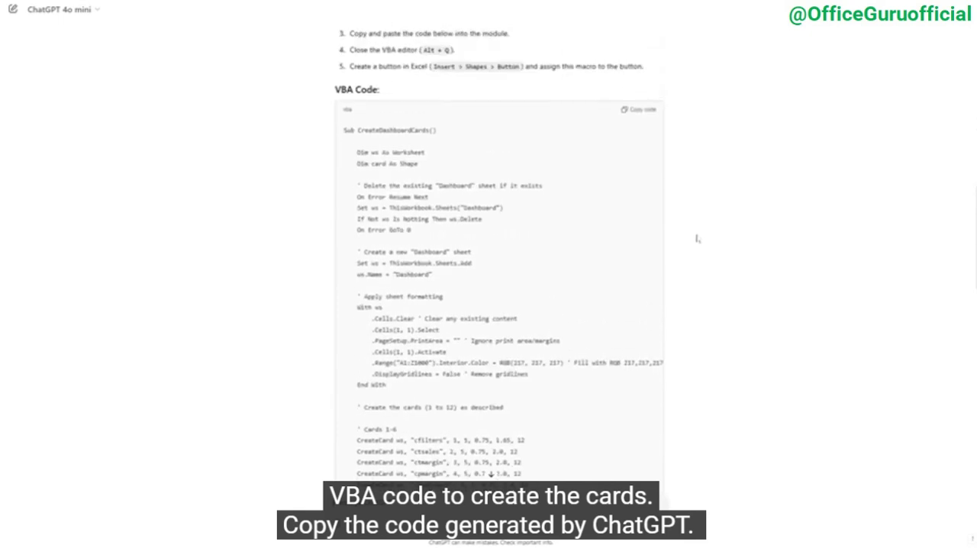
left_click(640, 112)
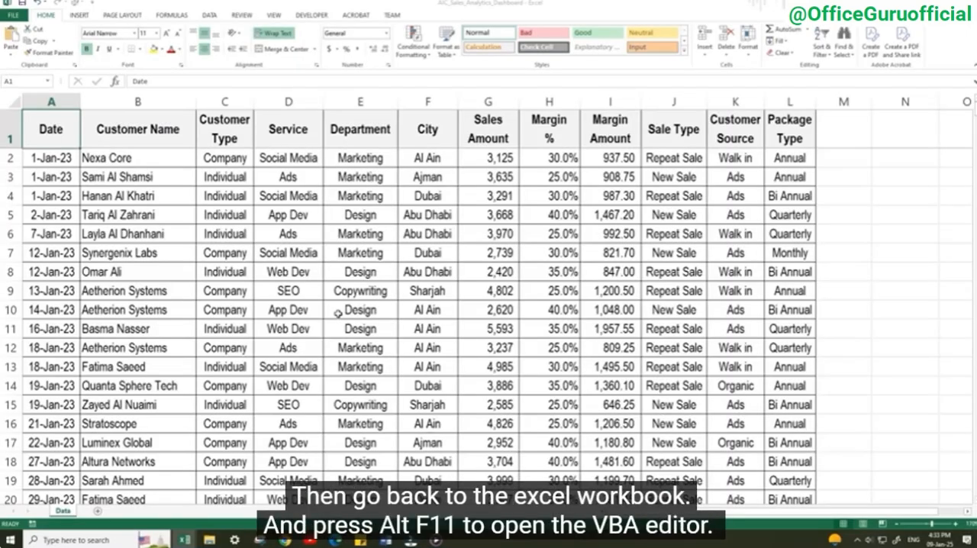
Open the VBA editor of the sales analytics workbook, insert a new module and paste the copied code into it
key("alt+F11")
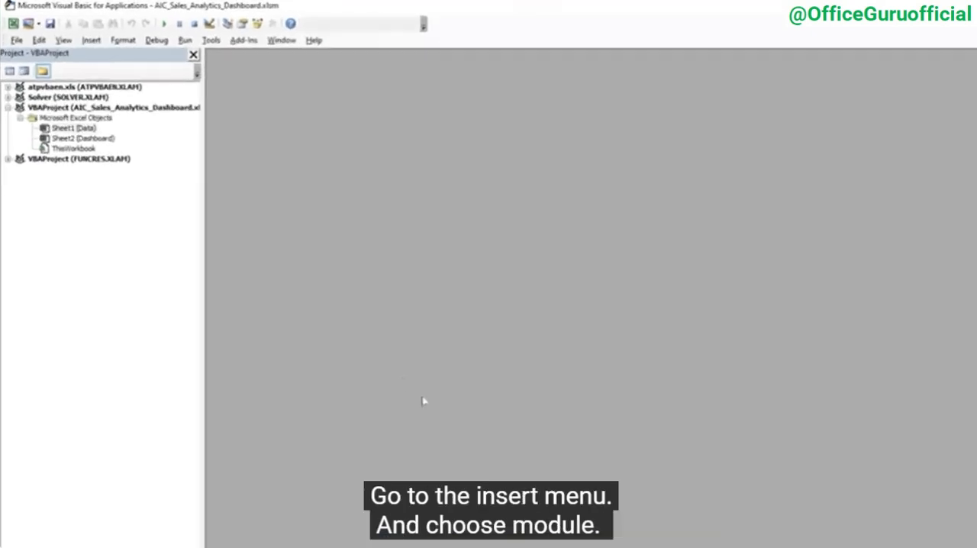
left_click(91, 40)
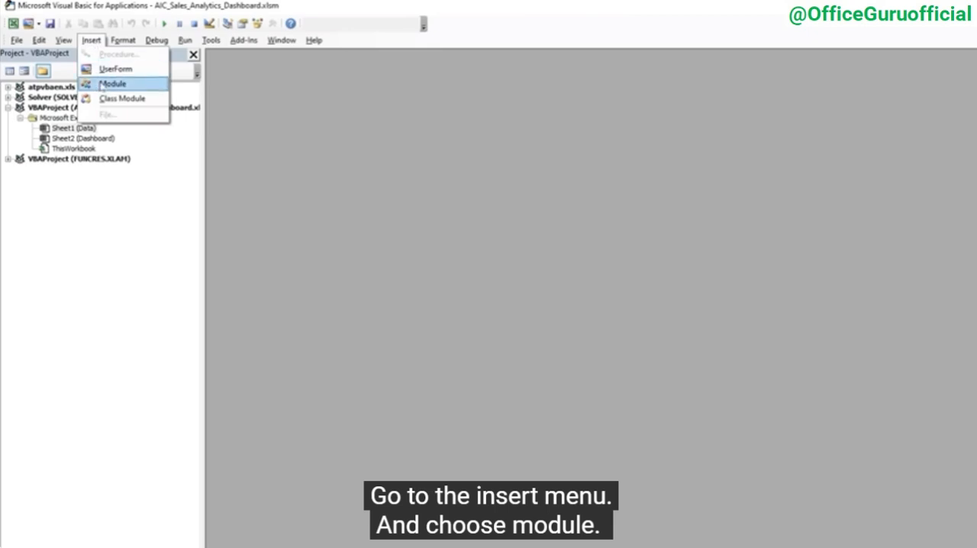
left_click(107, 84)
right_click(256, 90)
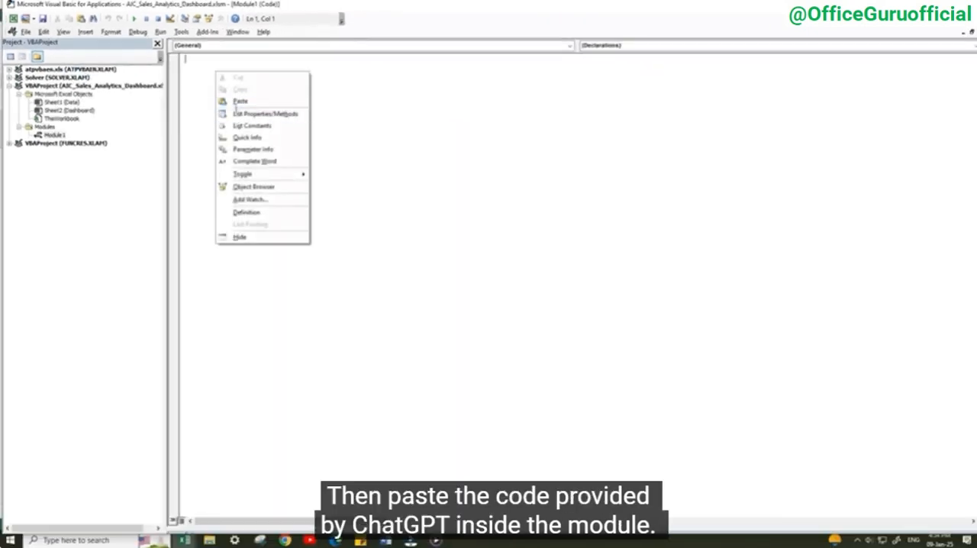
left_click(240, 101)
Save the macro code in the workbook, accepting the Document Inspector personal-information notice
scroll(346, 287, "up", 3)
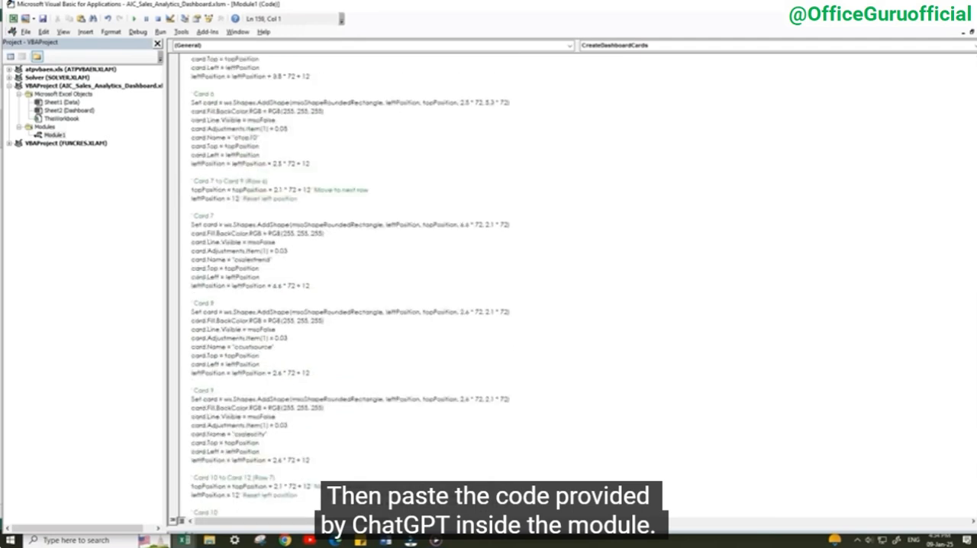
scroll(396, 216, "up", 18)
left_click(396, 217)
key("ctrl+s")
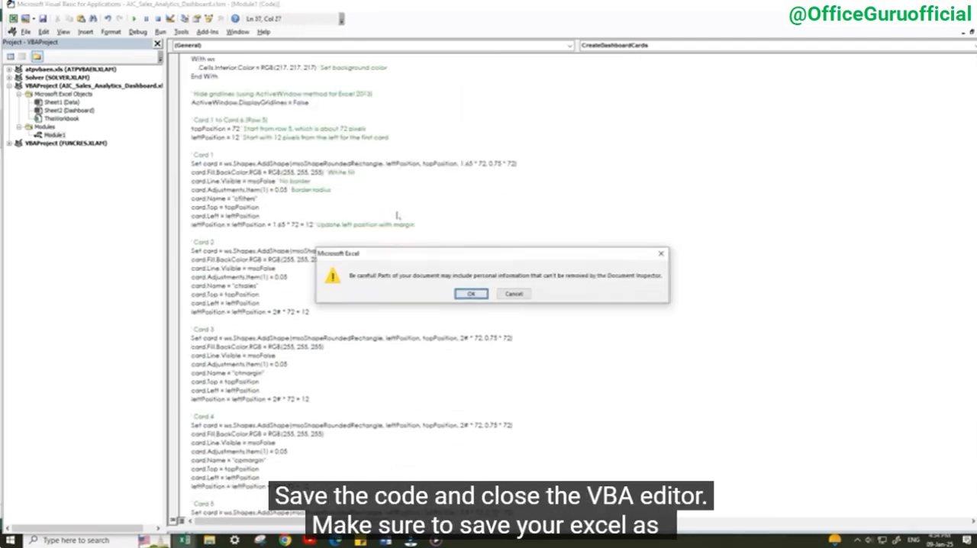
left_click(464, 291)
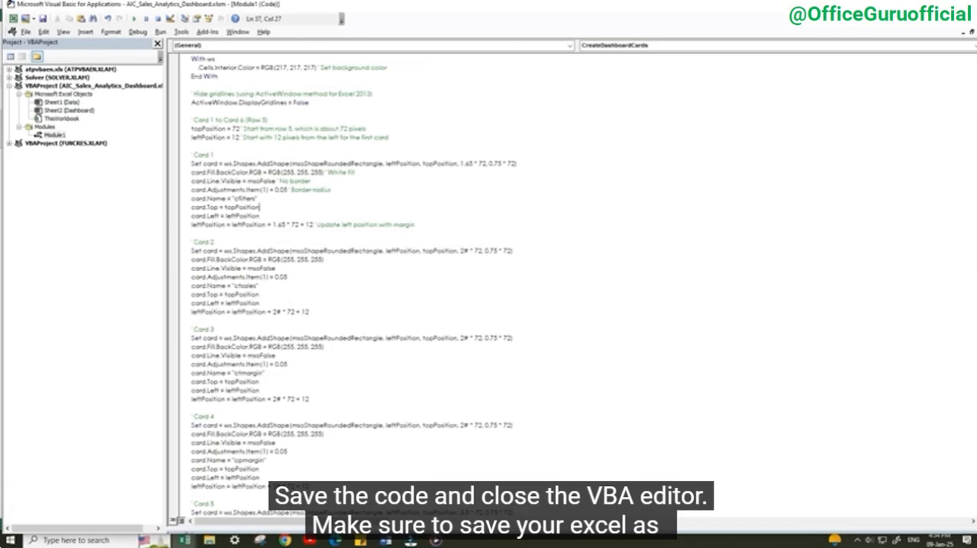
Close the VBA editor, add a form button beside the data table and assign the CreateDashboardCards macro to it
left_click(970, 5)
left_click(503, 331)
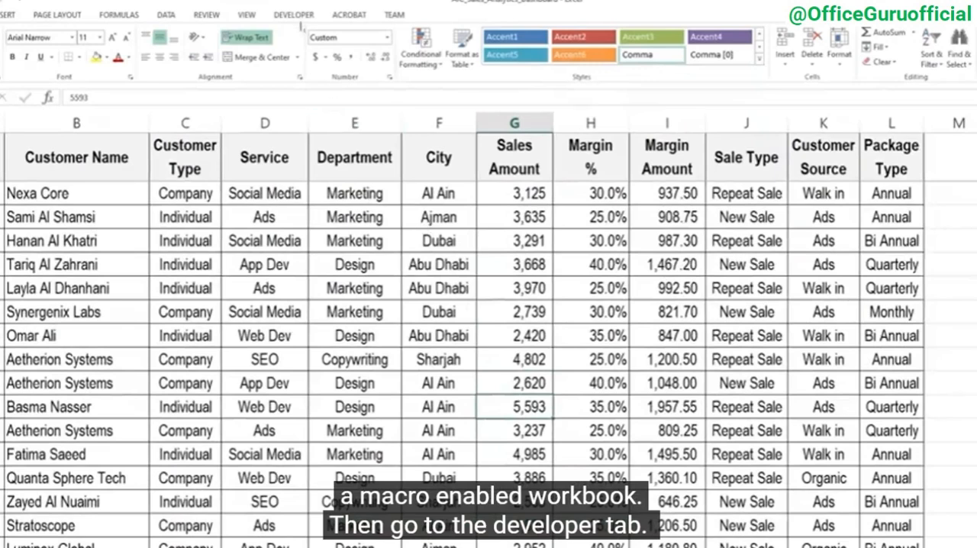
left_click(297, 17)
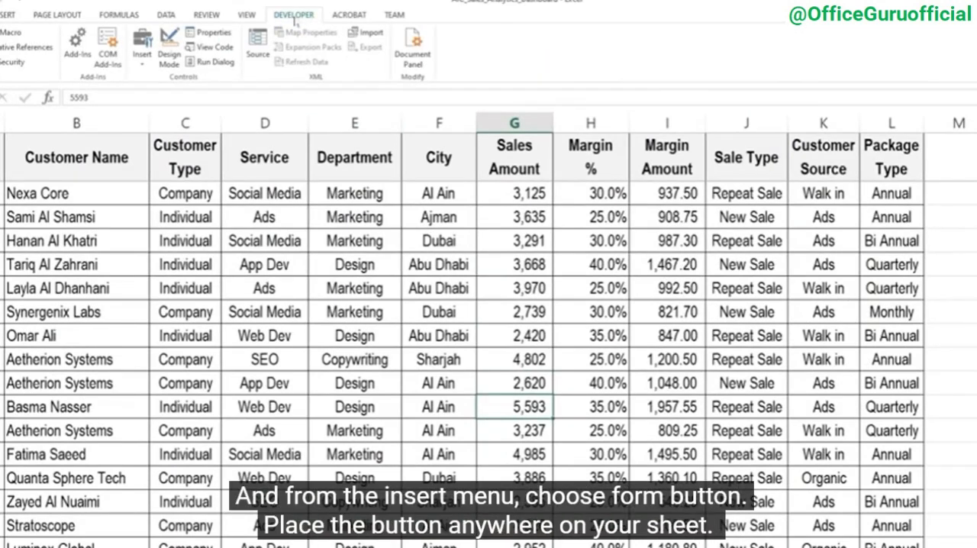
left_click(140, 60)
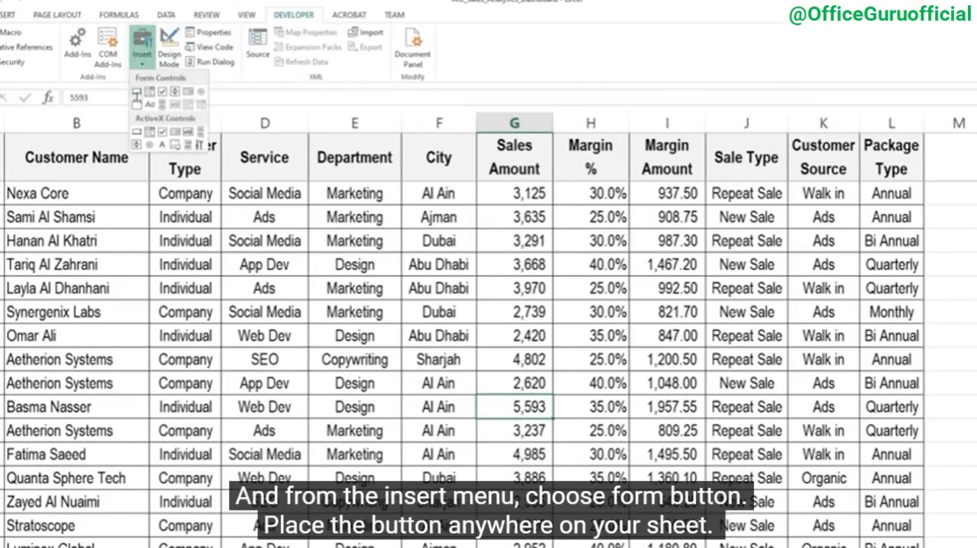
left_click(136, 93)
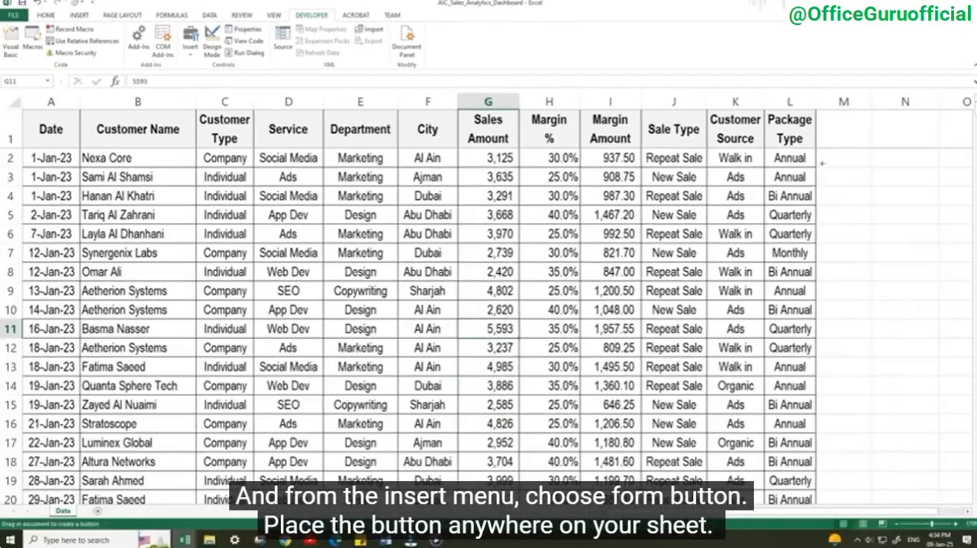
left_click_drag(823, 166, 930, 189)
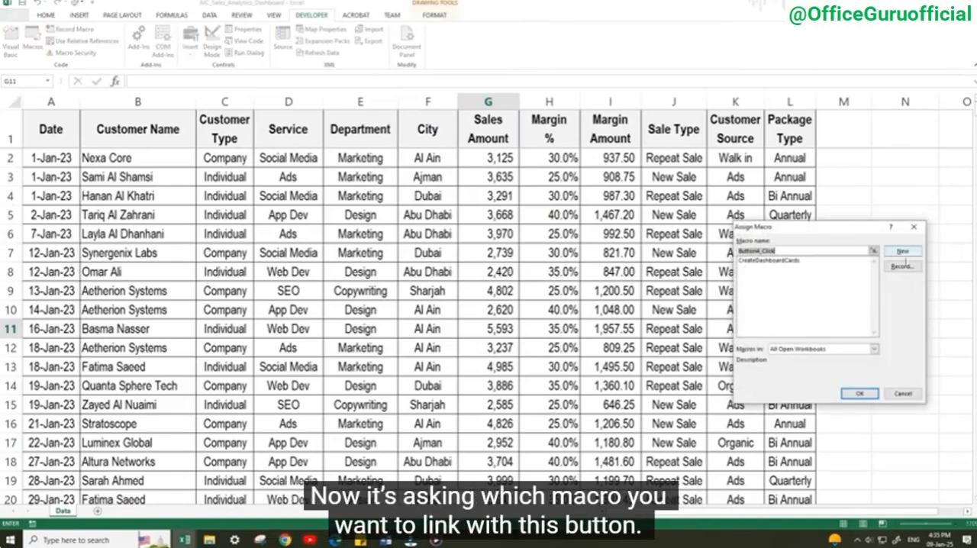
double_click(756, 260)
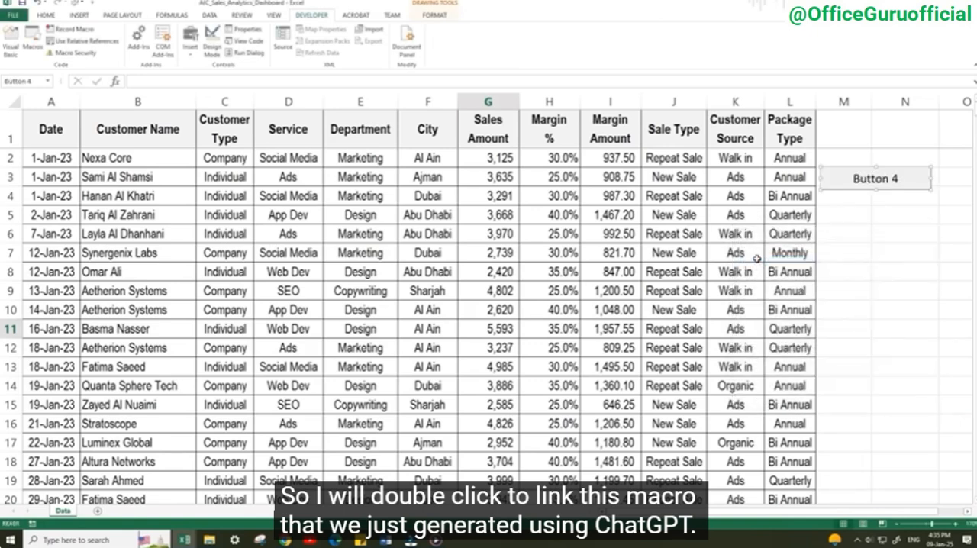
Rename the new button as "Generate Cards" and run it to create the dashboard cards
left_click(851, 179)
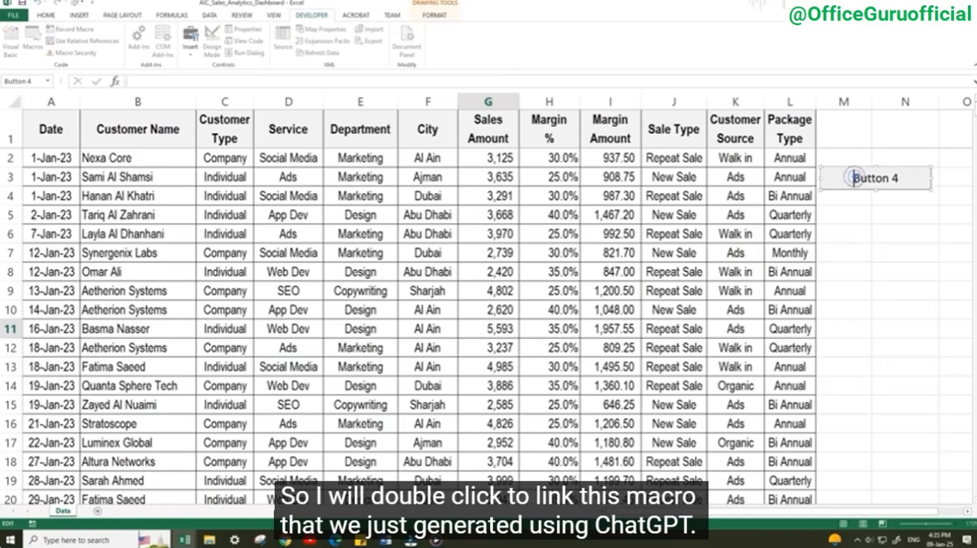
key("ctrl+a")
type("G")
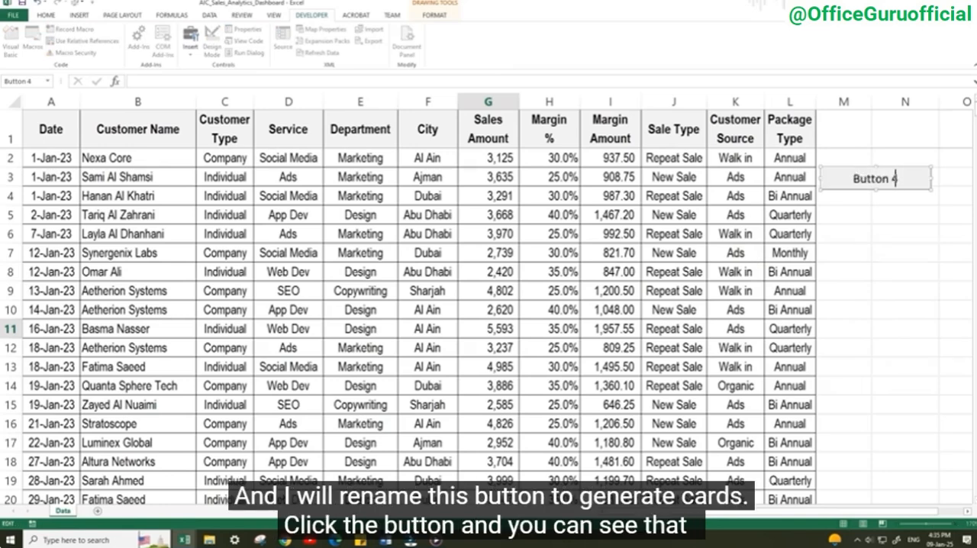
left_click(867, 213)
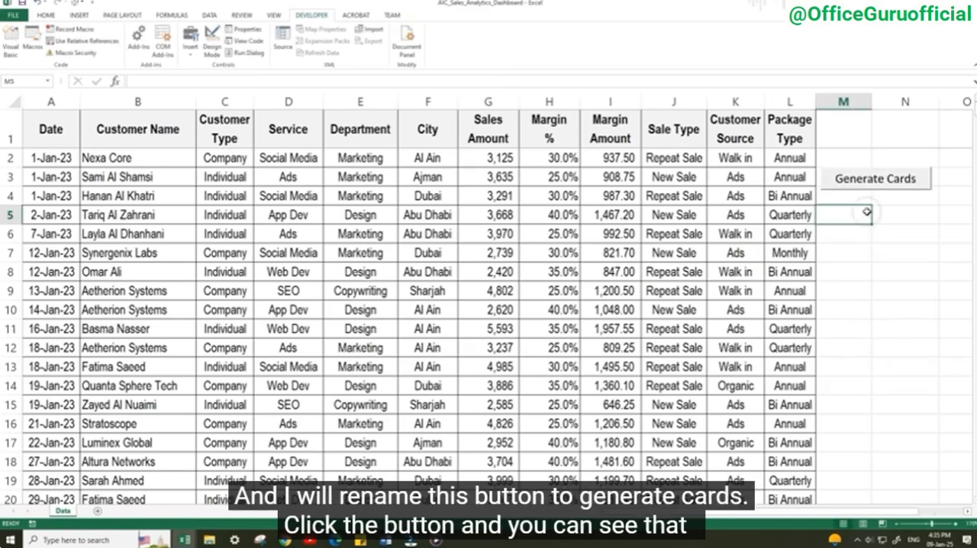
left_click(860, 180)
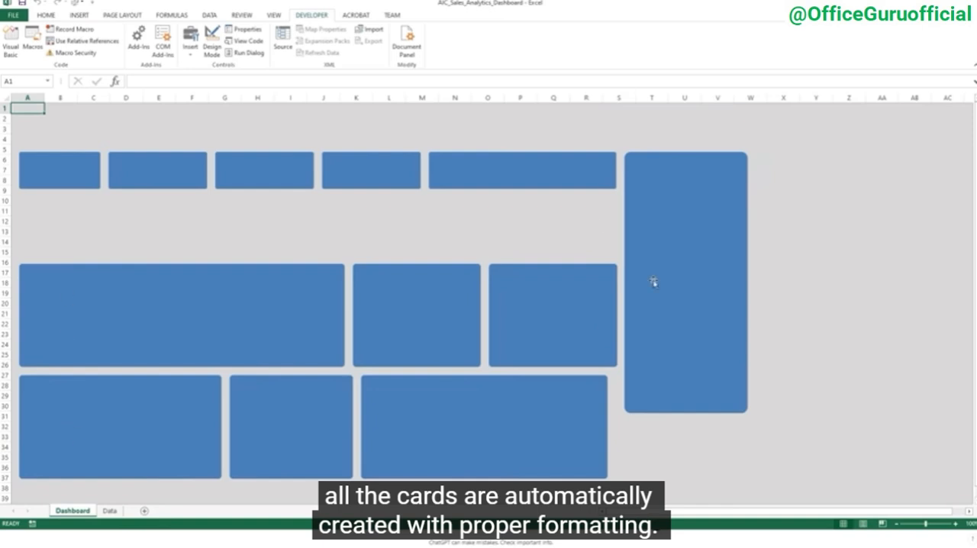
Move the six lower cards up beneath the top row and align the wide bottom card with the edge of the cards above
left_click(456, 448)
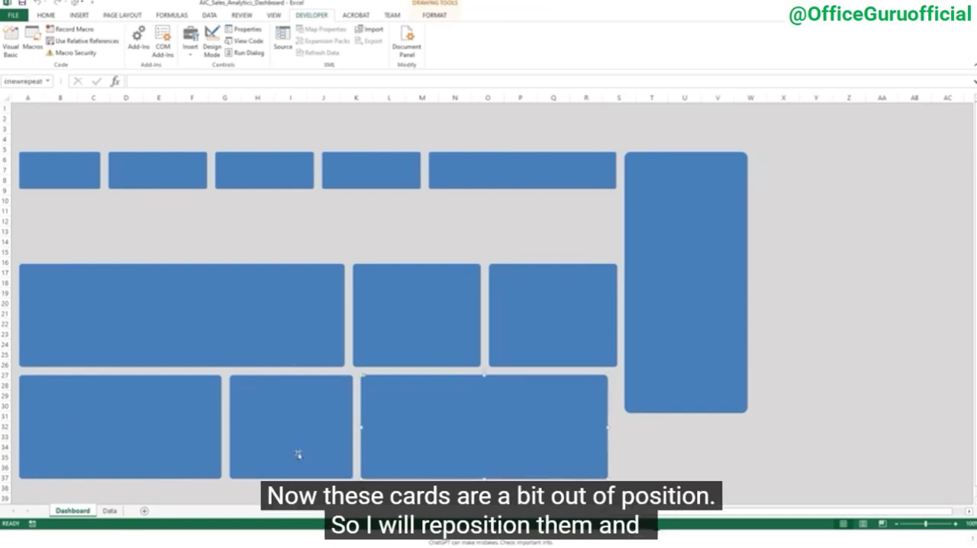
left_click(299, 455, "ctrl")
left_click(164, 433, "ctrl")
left_click(221, 332, "ctrl")
left_click(387, 308, "ctrl")
left_click(544, 315, "ctrl")
left_click_drag(467, 453, 488, 380)
left_click(477, 426)
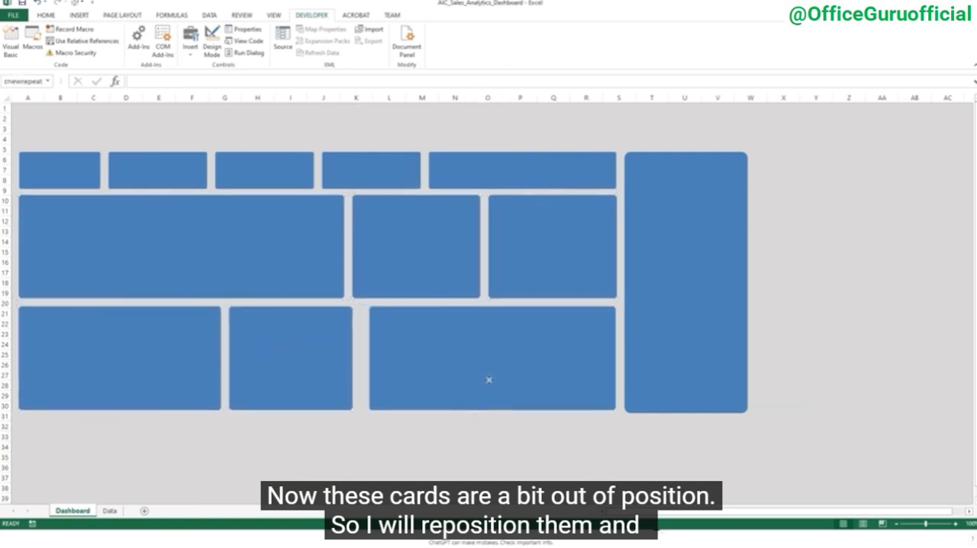
Narrow the middle card of the bottom row and extend the wide card beside it to close the gap
left_click(302, 383)
mouse_move(352, 357)
left_mouse_down()
mouse_move(361, 358)
mouse_move(345, 359)
left_mouse_up()
key("ctrl+z")
left_click(373, 359)
left_click_drag(369, 359, 351, 359)
left_click(402, 425)
Nudge the tall side card slightly closer to the other cards
left_click(674, 257)
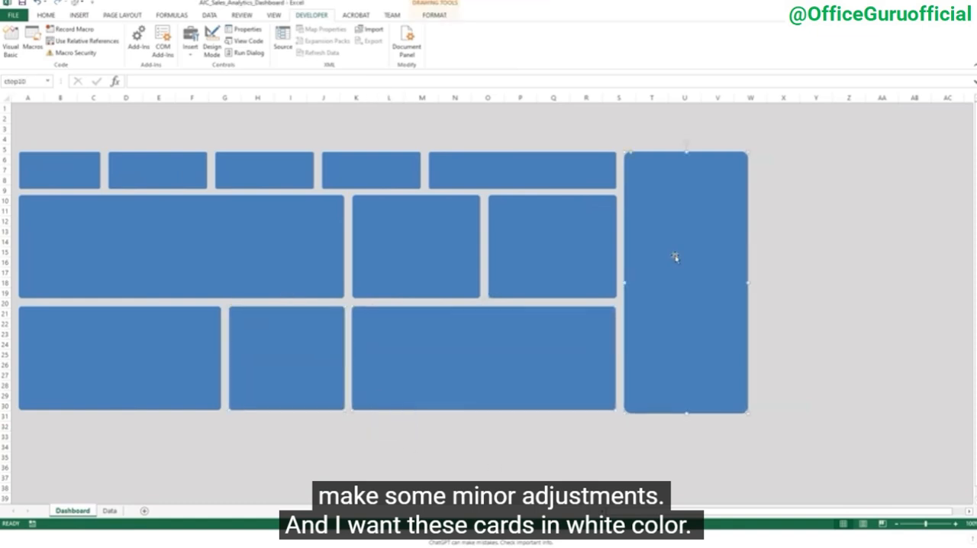
key("Left")
key("Left")
key("Left")
left_click(654, 444)
Select all the dashboard cards and fill them with white
left_click(203, 266)
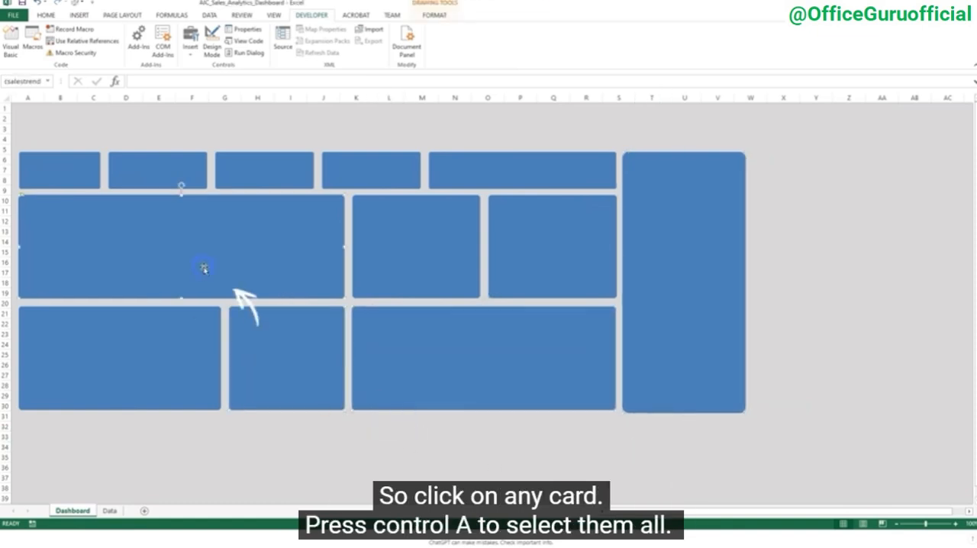
key("ctrl+a")
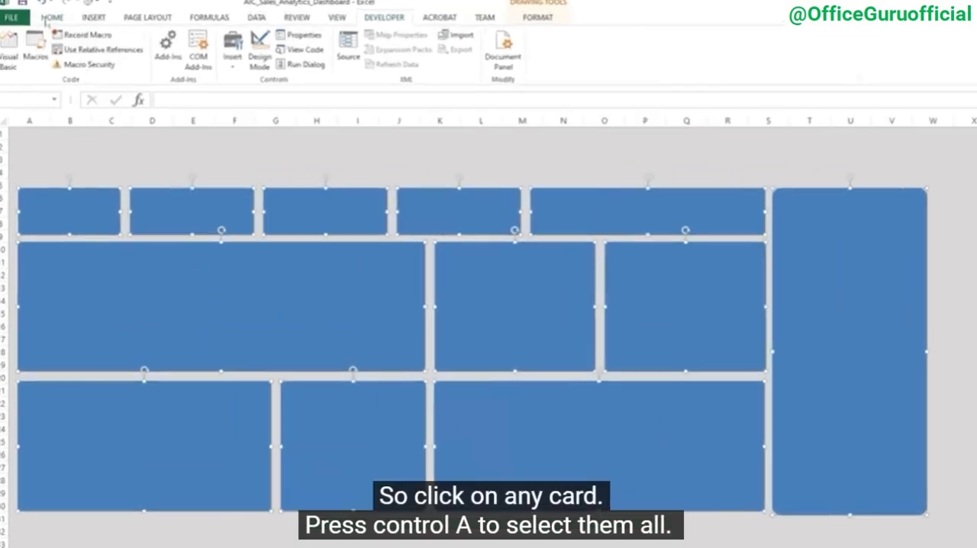
left_click(46, 15)
left_click(197, 61)
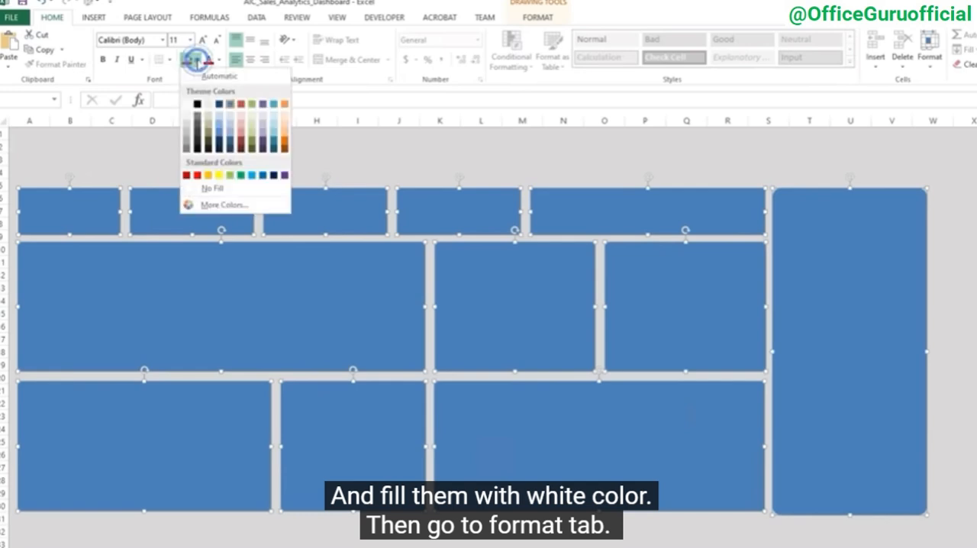
left_click(188, 102)
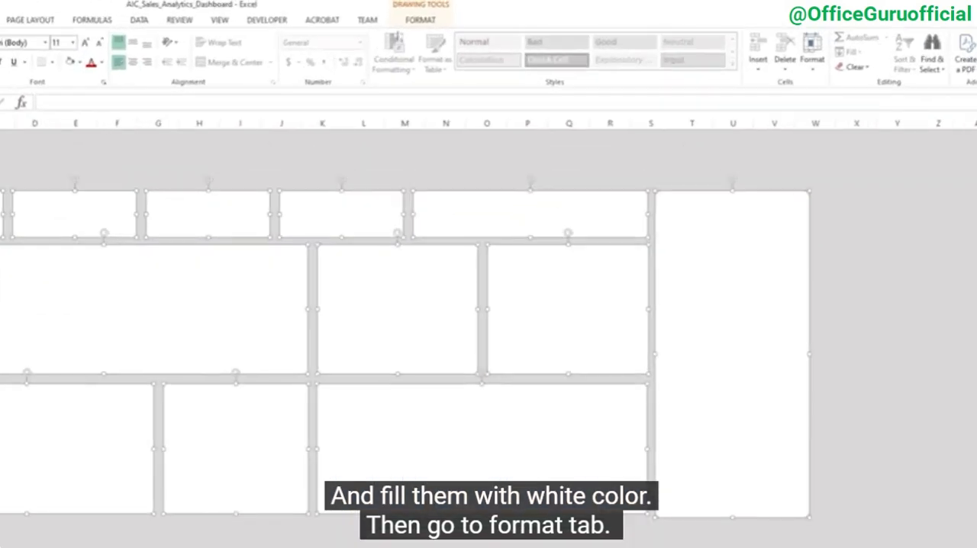
Add a shadow effect to all the selected cards
left_click(434, 15)
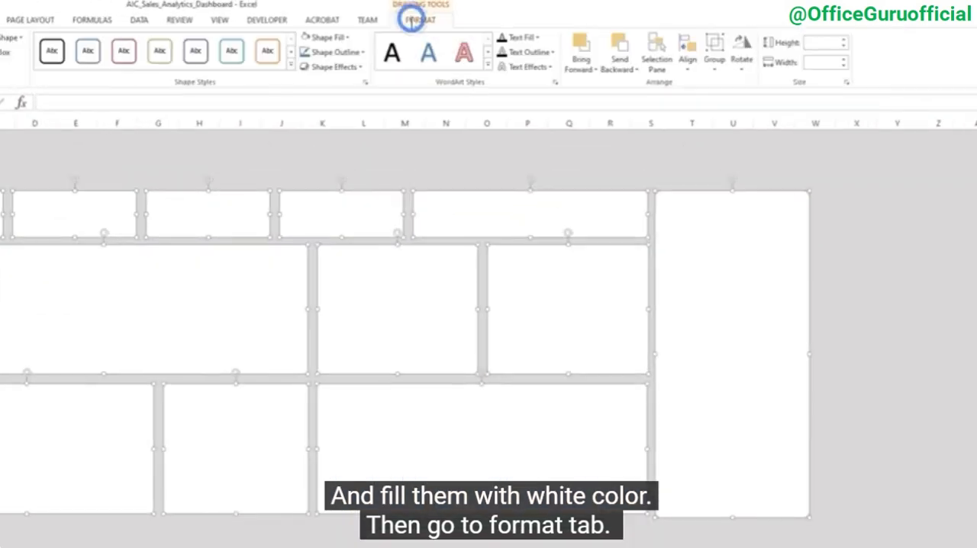
left_click(333, 66)
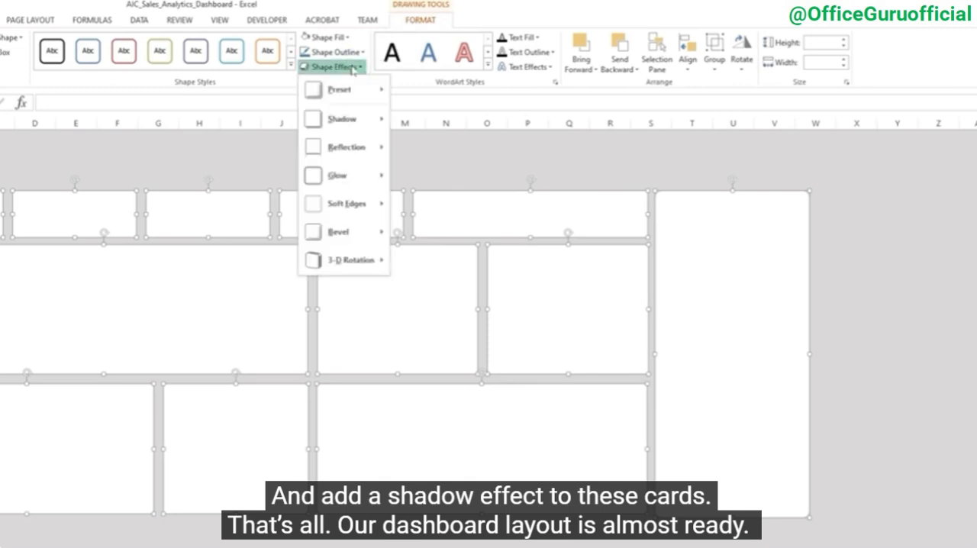
mouse_move(372, 119)
left_click(444, 225)
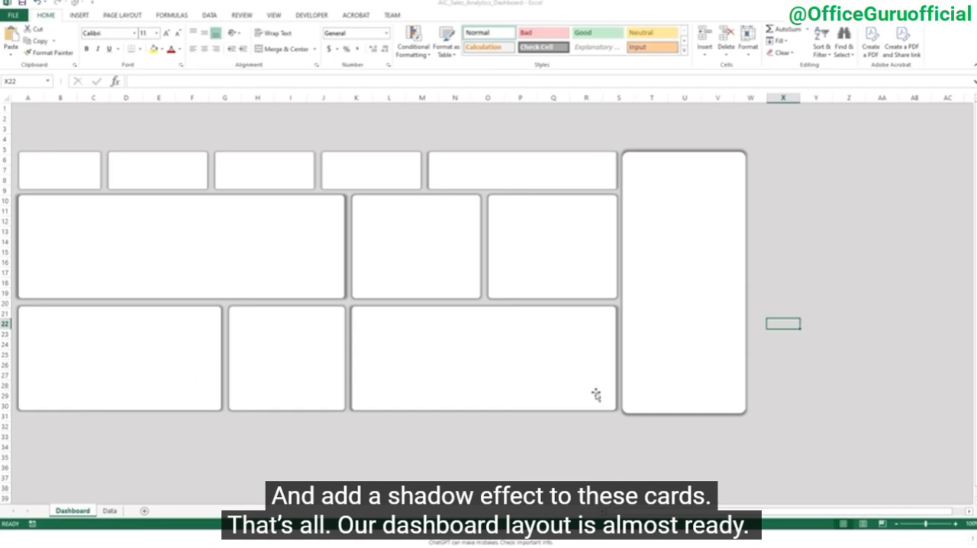
Delete row 4 of the Dashboard sheet to shrink the empty space above the cards
left_click(955, 524)
left_click(955, 524)
left_click(955, 524)
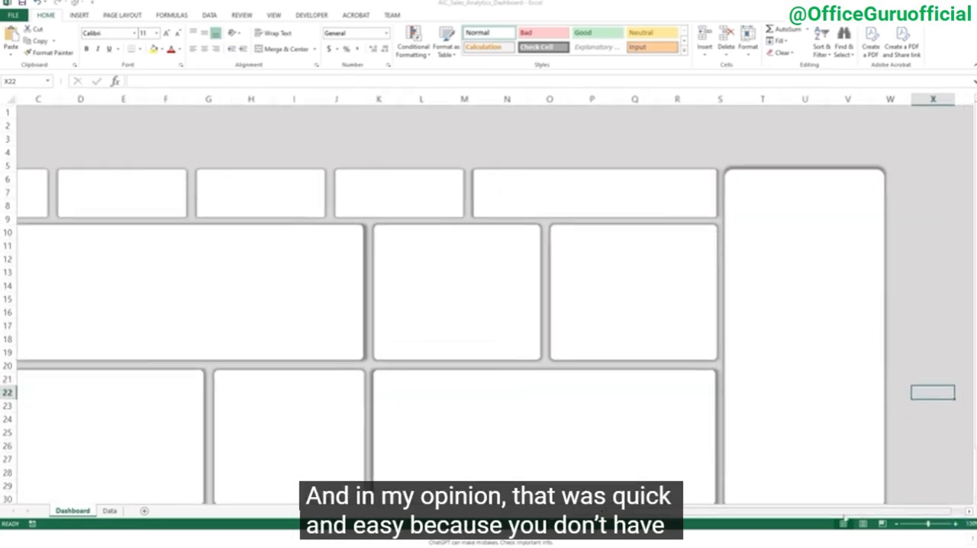
left_click_drag(845, 514, 800, 517)
left_click(6, 155)
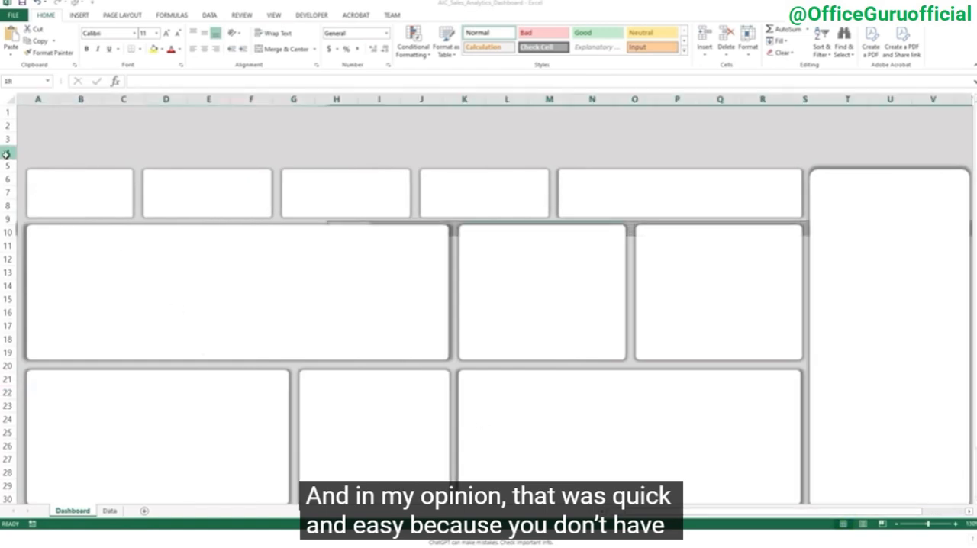
key("ctrl+minus")
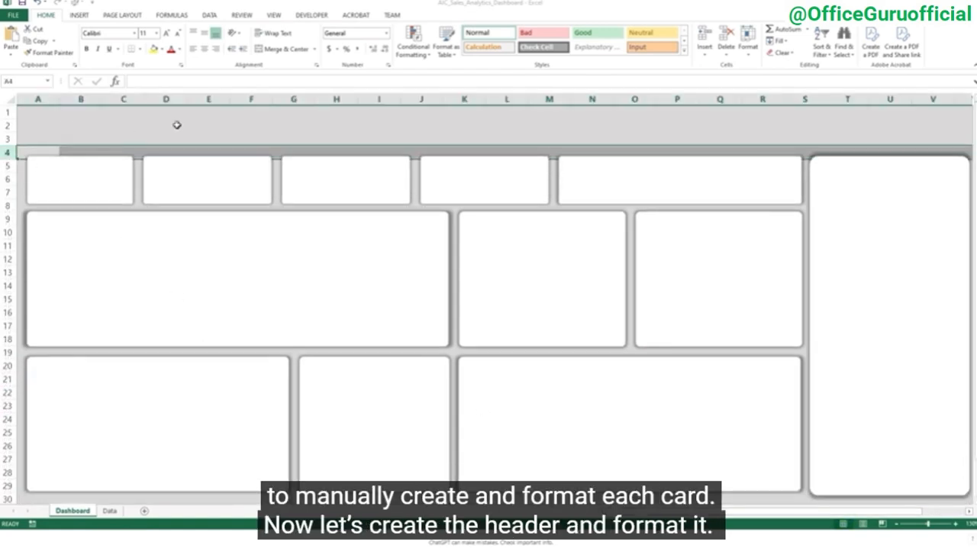
Merge the cells of rows 1 to 3 above the cards and fill them dark blue as a header band
left_click(100, 122)
left_click_drag(43, 114, 954, 140)
left_click(285, 49)
left_click(162, 49)
left_click(222, 130)
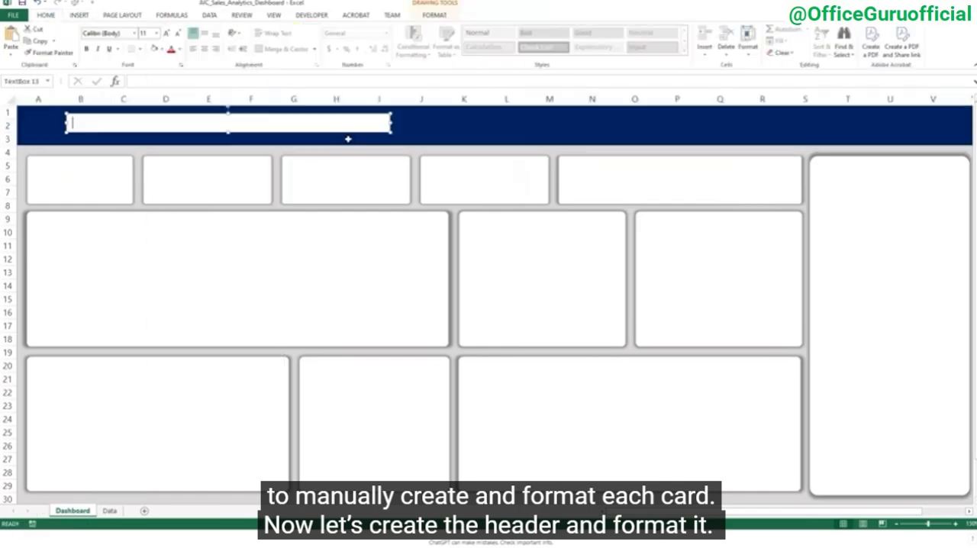
Add the header title "AIC Co. | Sales Analytics Dashboard" in larger white italic text and place the AIC logo in front of it
type("AIC Co. | Sales Analytics Dashboard")
left_click(434, 15)
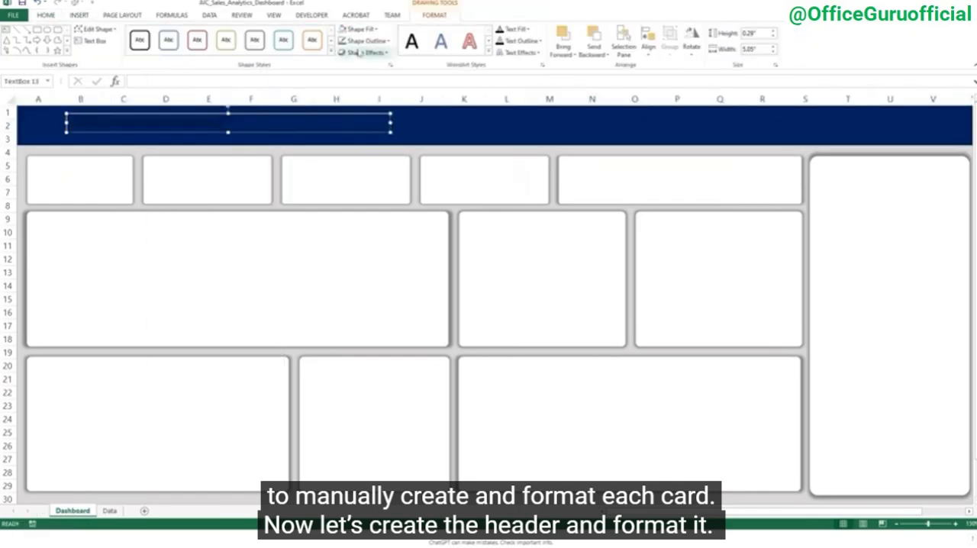
left_click(46, 16)
left_click_drag(72, 123, 222, 144)
left_click(167, 33)
left_click(97, 49)
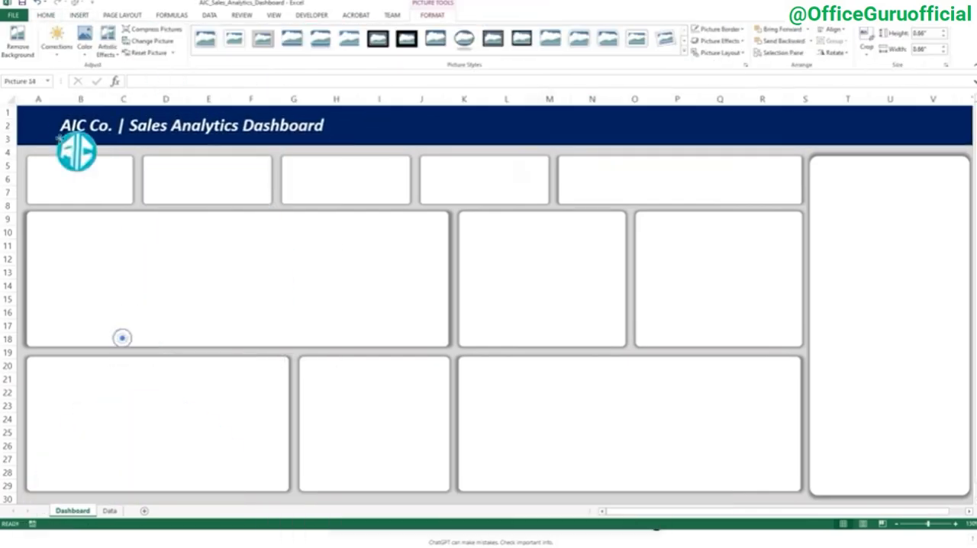
left_click_drag(77, 148, 40, 127)
left_click(691, 149)
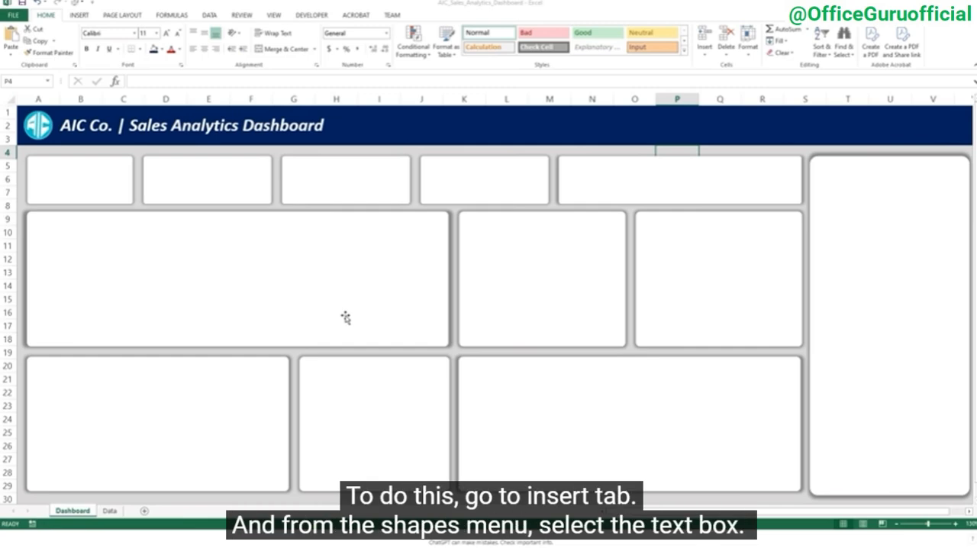
Insert a text box in the upper part of the second top-row card and enter "Total Sales" in it
left_click(81, 15)
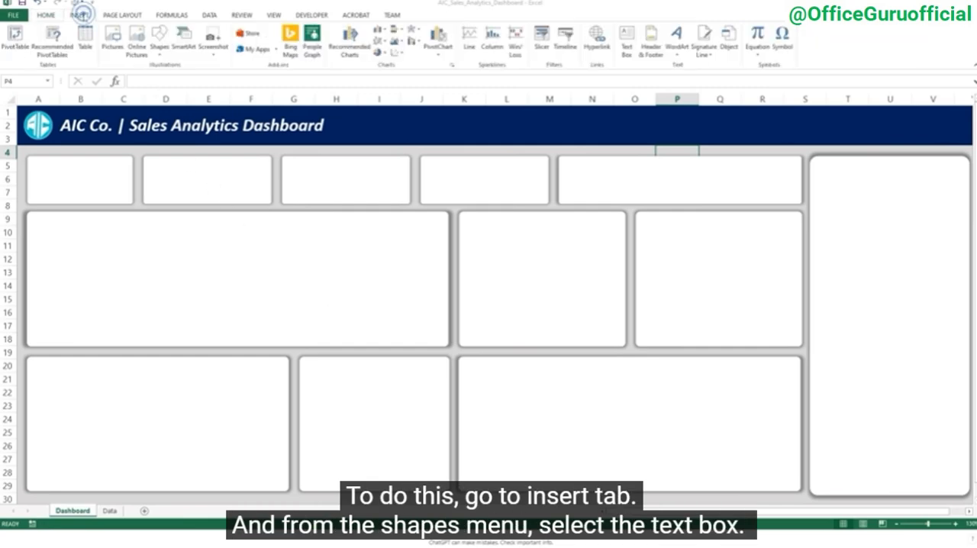
left_click(159, 47)
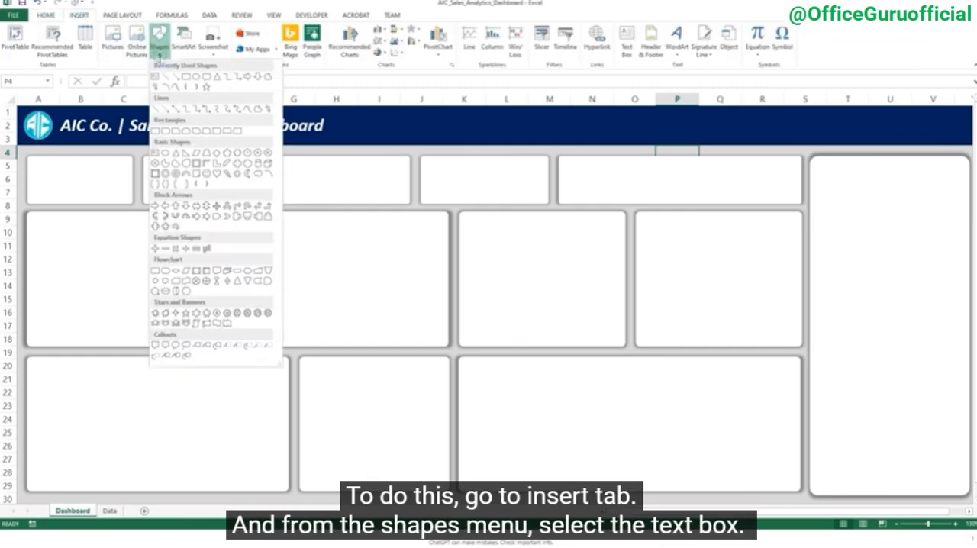
left_click(155, 77)
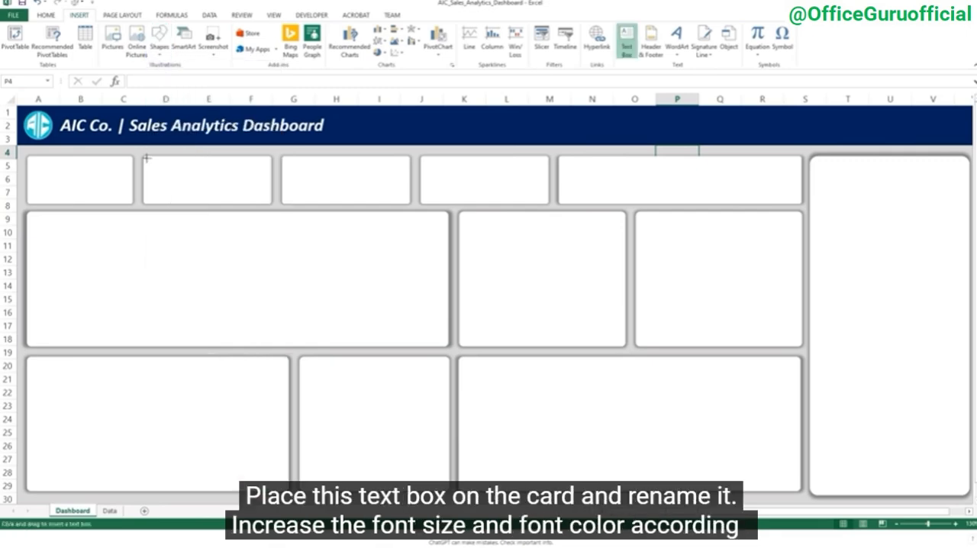
left_click_drag(145, 158, 265, 175)
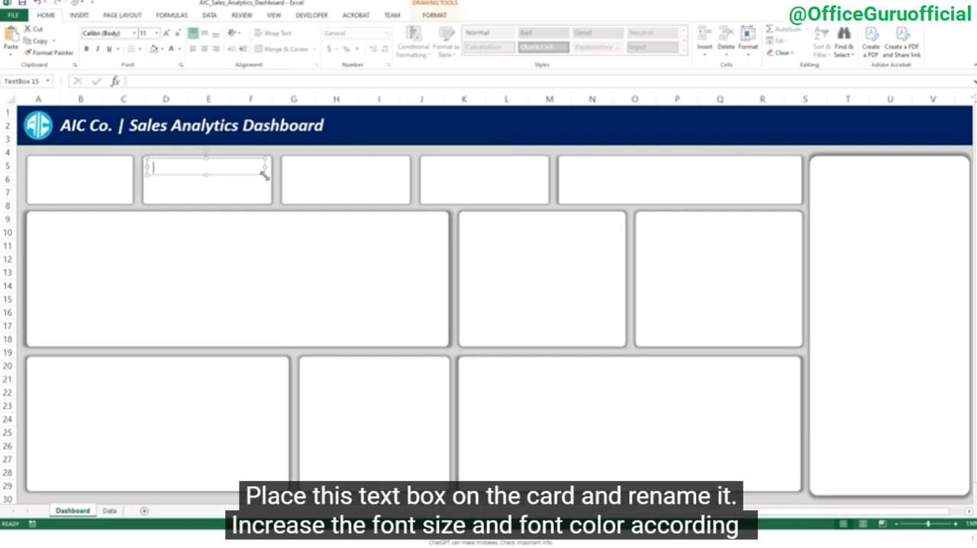
key("ctrl+a")
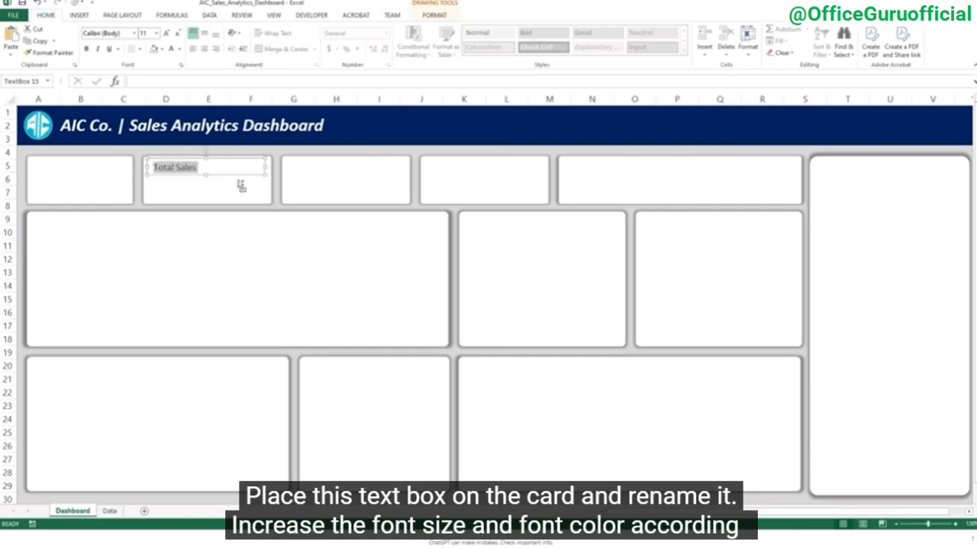
Format the "Total Sales" text as bold, dark blue and size 15
key("ctrl+b")
left_click(180, 49)
left_click(242, 143)
left_click(167, 33)
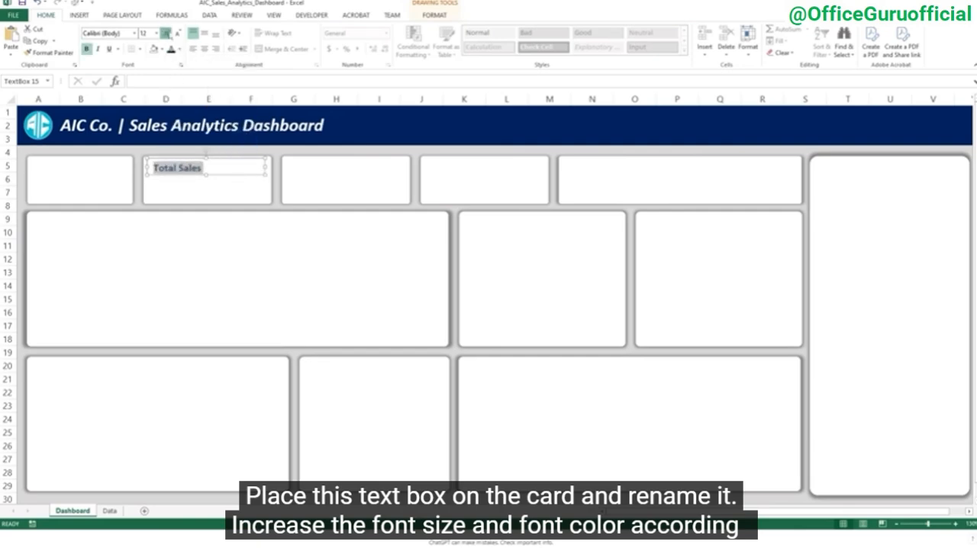
left_click(167, 33)
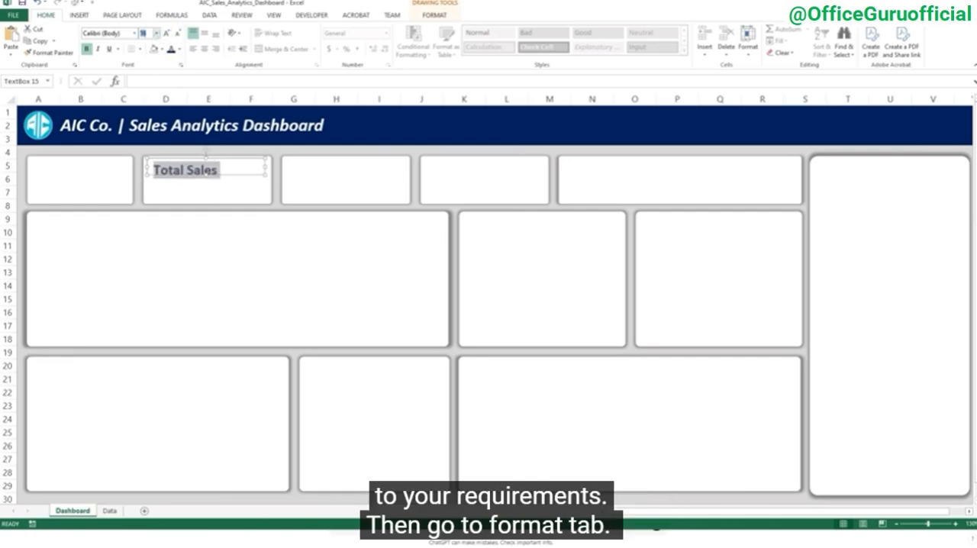
type("5")
left_click(204, 181)
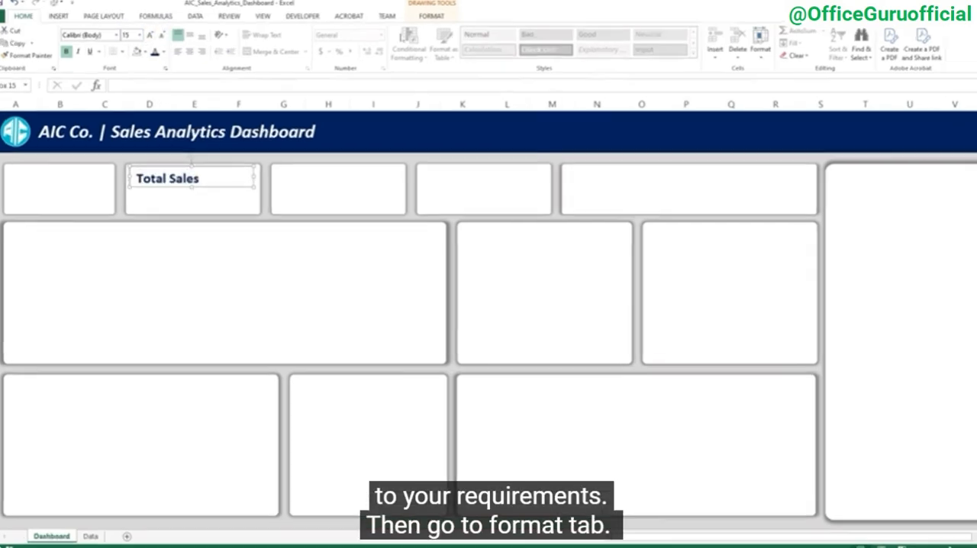
Remove the fill and the outline from the "Total Sales" text box
left_click(434, 15)
left_click(328, 39)
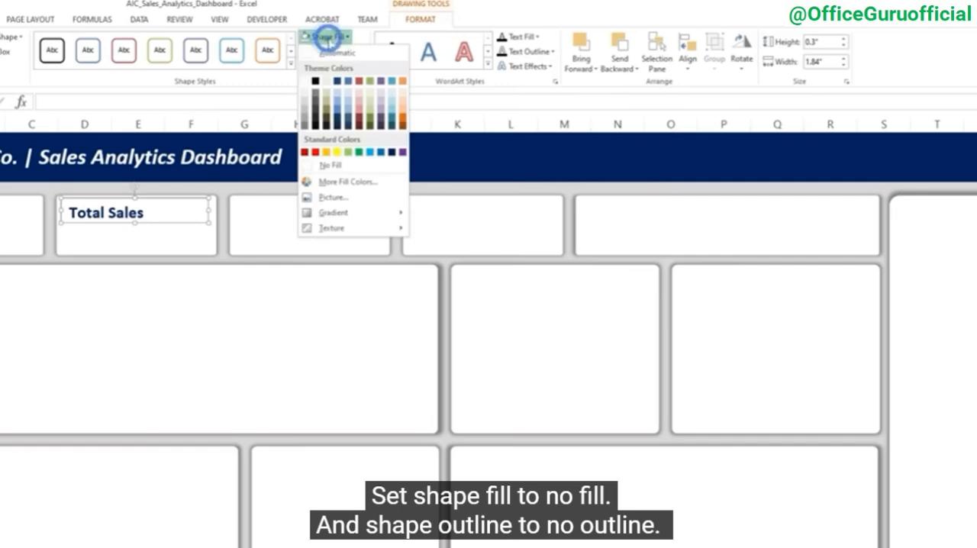
left_click(335, 162)
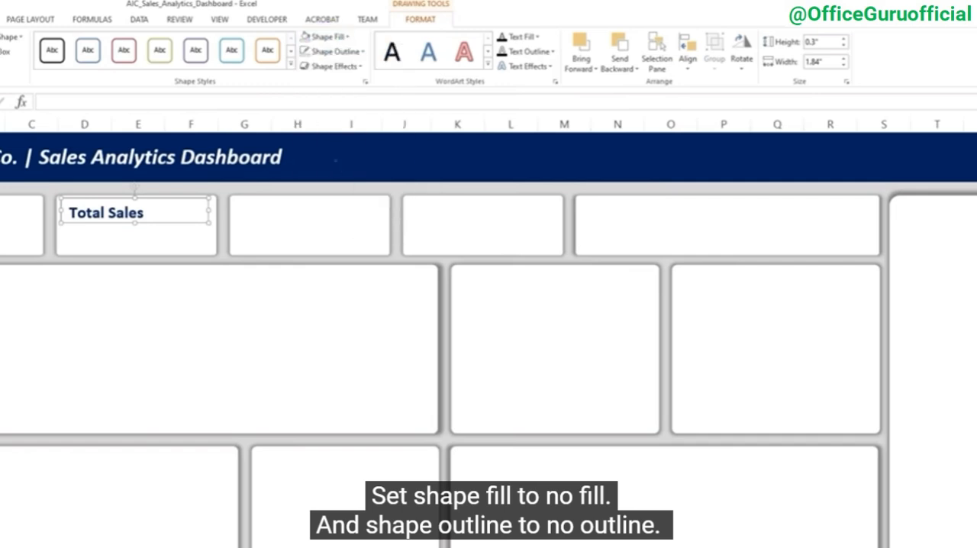
left_click(328, 51)
left_click(335, 182)
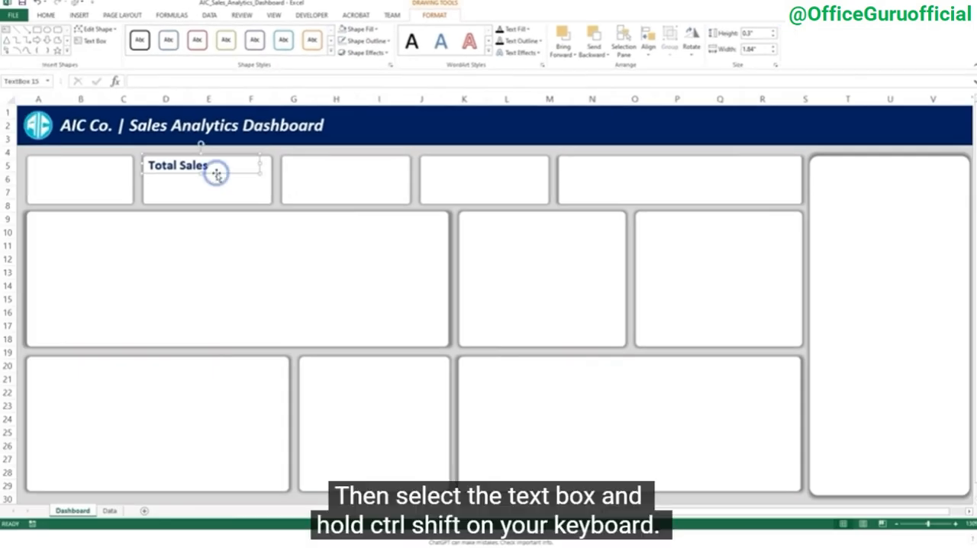
Duplicate the "Total Sales" text box, aligned, onto the third top-row card and change its text to "Total Margin"
key("ctrl+shift")
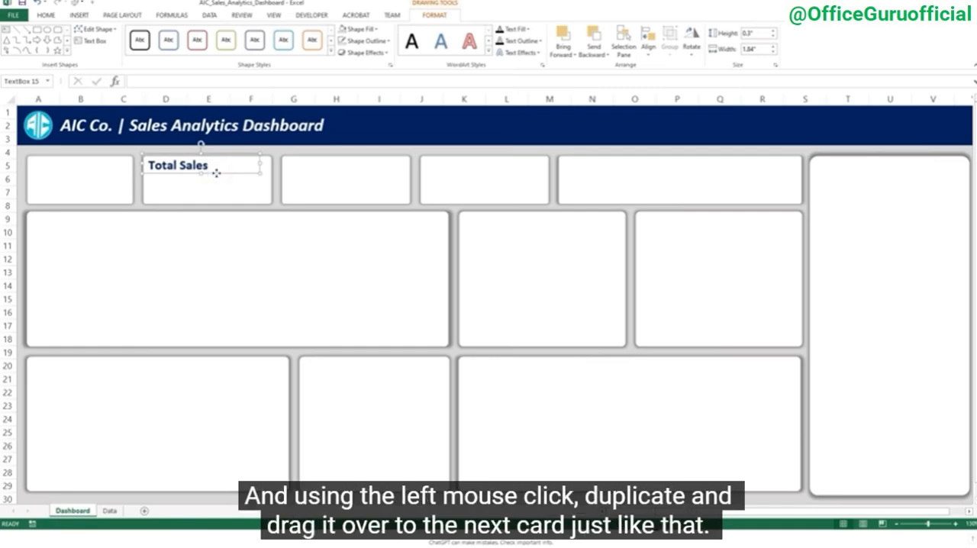
left_click_drag(217, 174, 357, 199)
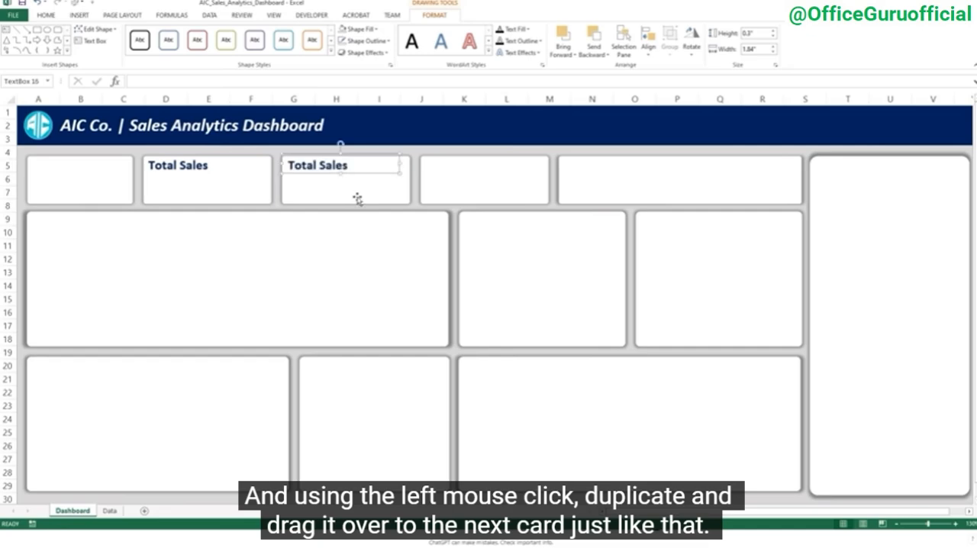
left_click_drag(349, 165, 320, 164)
type("Margin")
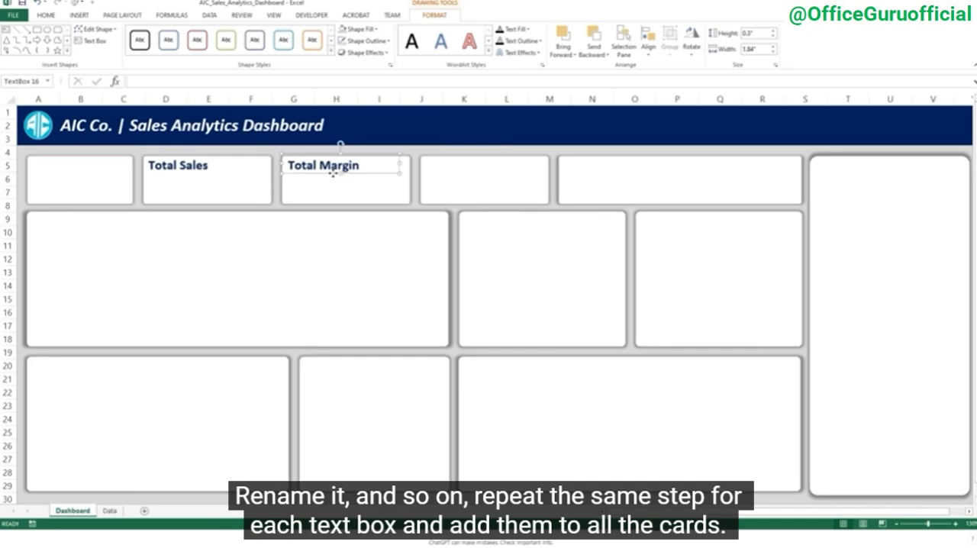
Duplicate the title onto the fourth top-row card, change it to "Average Margin (%)" and widen the box to fit the card
left_click_drag(333, 173, 471, 191)
key("ctrl+a")
type("A")
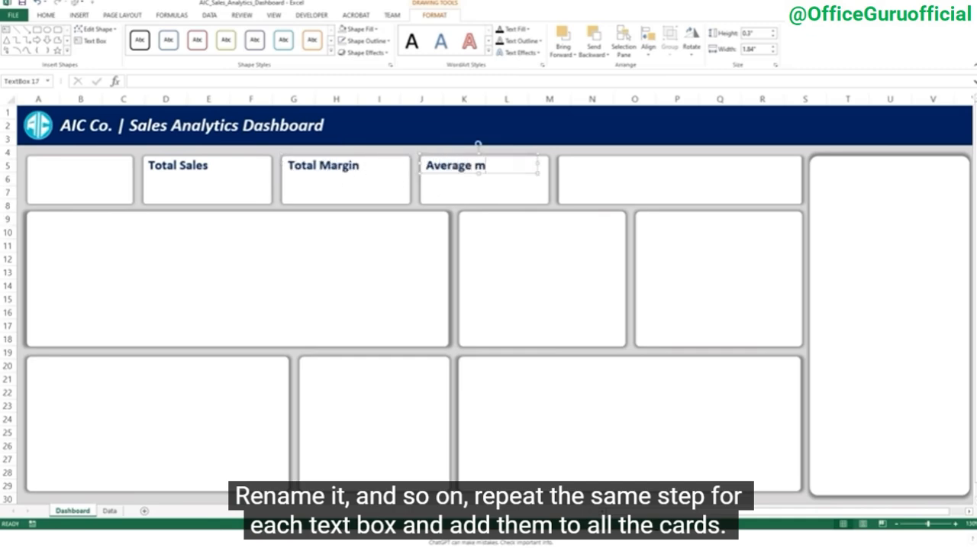
left_click_drag(538, 163, 548, 164)
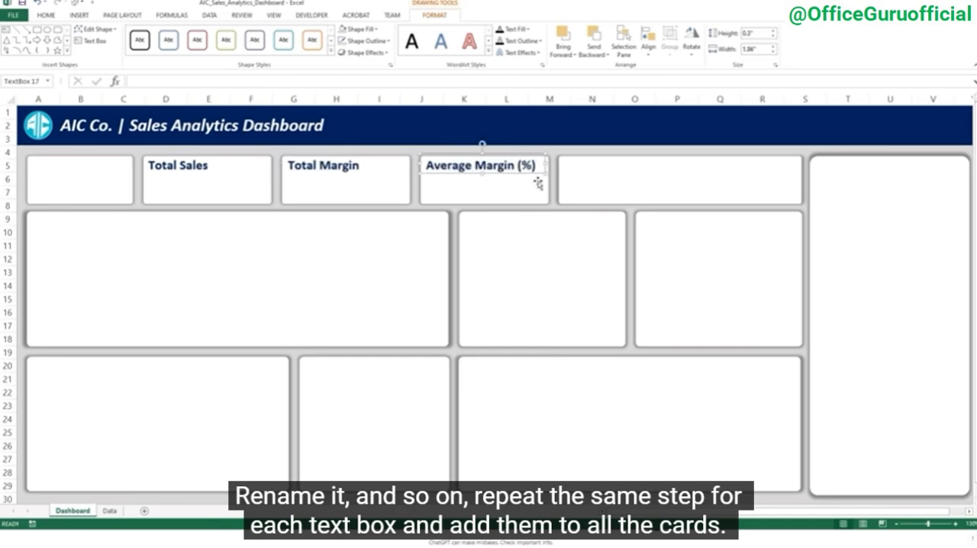
Place copies of the title text boxes on all remaining untitled cards of the dashboard, aligned with each card's upper left corner
left_click_drag(473, 174, 610, 179)
left_click_drag(614, 175, 866, 203)
left_click(173, 174)
left_click_drag(174, 175, 58, 174)
left_click_drag(57, 174, 61, 232)
left_click_drag(75, 232, 369, 409)
left_click_drag(368, 377, 526, 379)
left_click_drag(526, 377, 526, 233)
left_click_drag(519, 224, 696, 224)
Change the fifth top-row card's title to "New Customers" and duplicate it beside itself as "Repeat Customers"
left_click(618, 165)
key("ctrl+a")
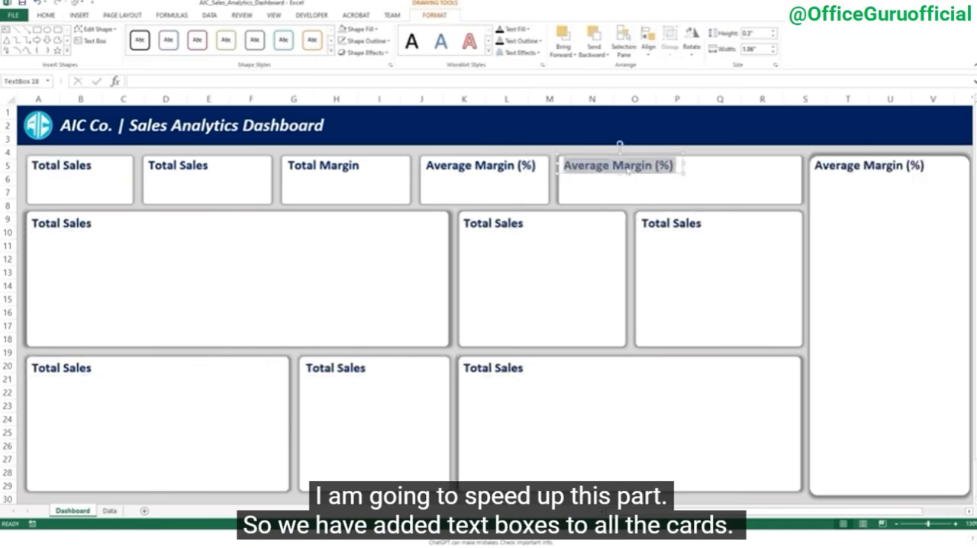
type("New Customers")
left_click_drag(611, 172, 748, 190)
key("ctrl+a")
type("Repeat Customer")
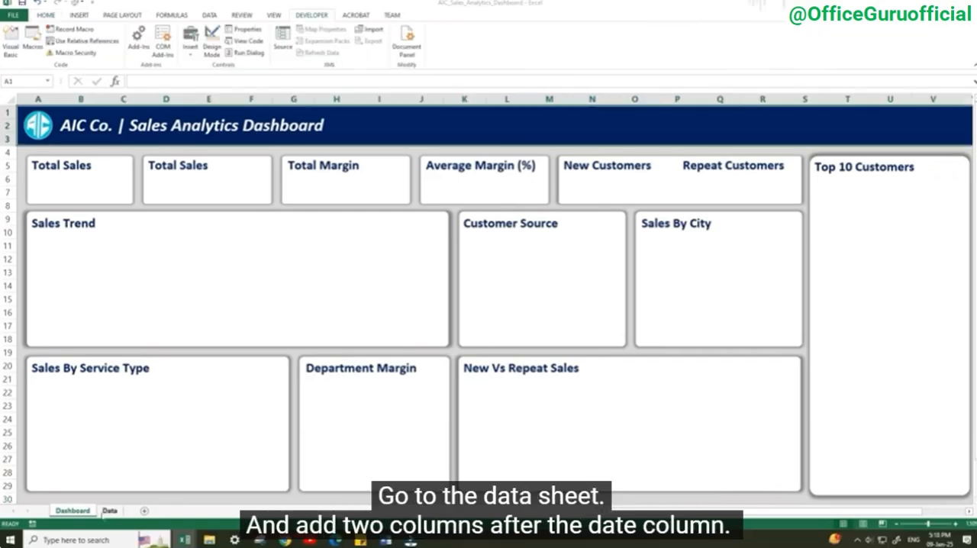
Insert two columns after the Date column on the Data sheet and head them Month and Year
left_click(108, 511)
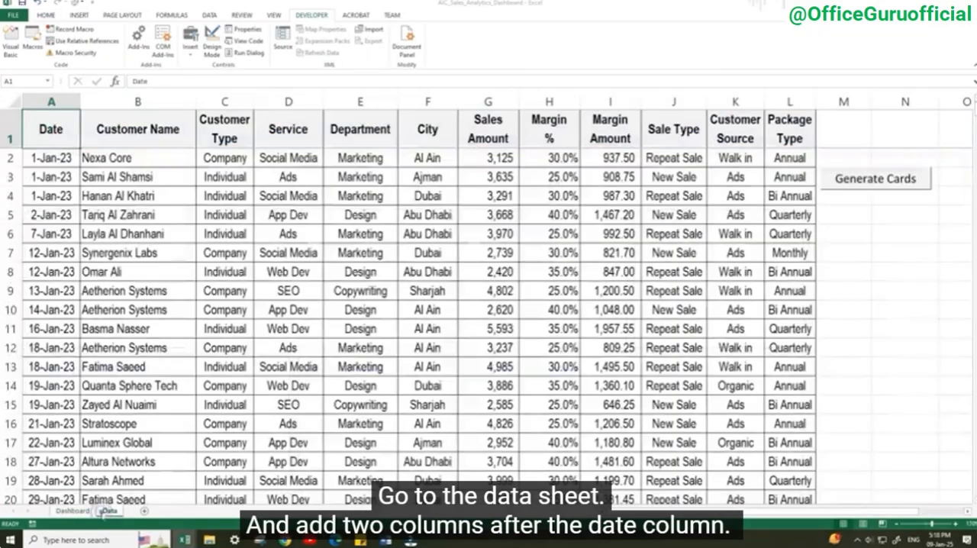
left_click(89, 104)
key("ctrl+shift+plus")
key("ctrl+shift+plus")
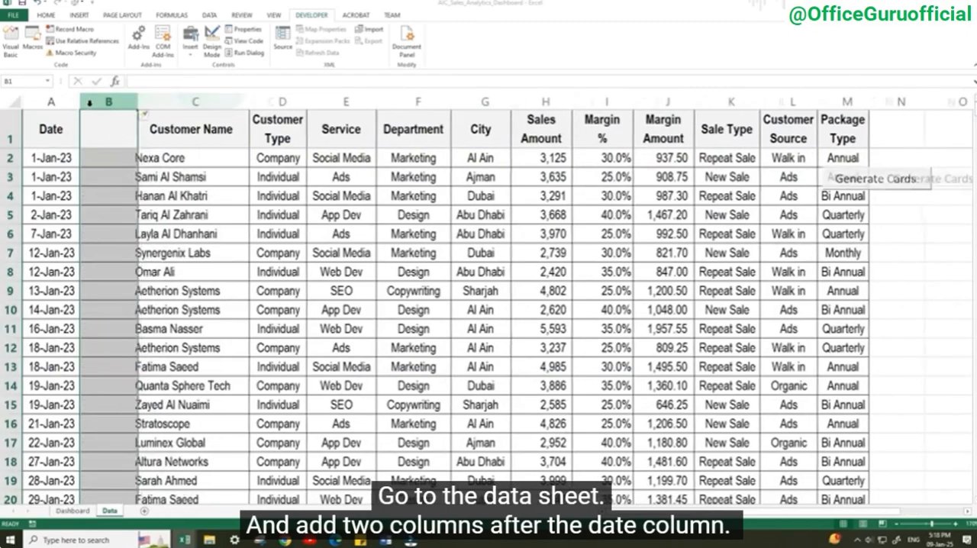
type("Month")
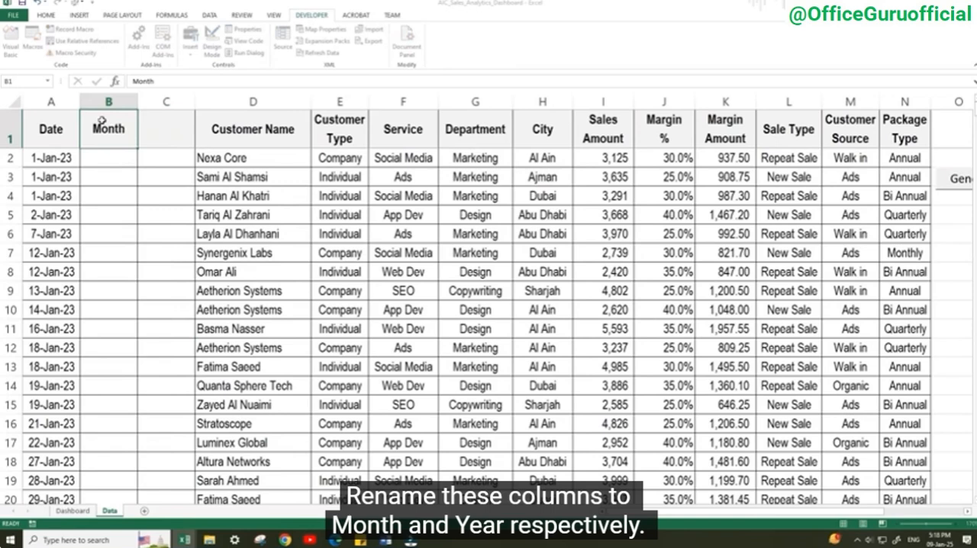
key("Right")
type("Ye")
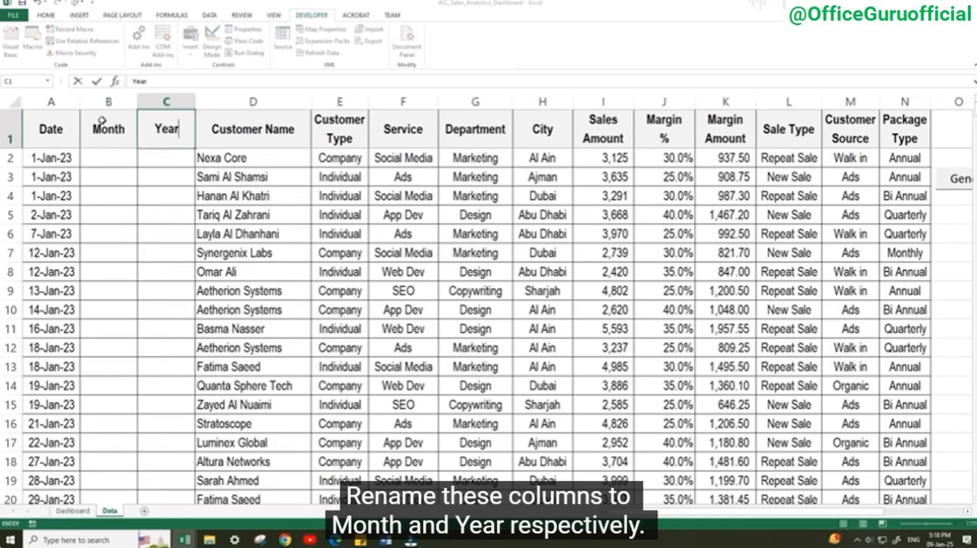
Enter =TEXT(A2,"MMM") in the first Month cell, B2, to extract the month from the date
key("Left")
key("Down")
type("=text")
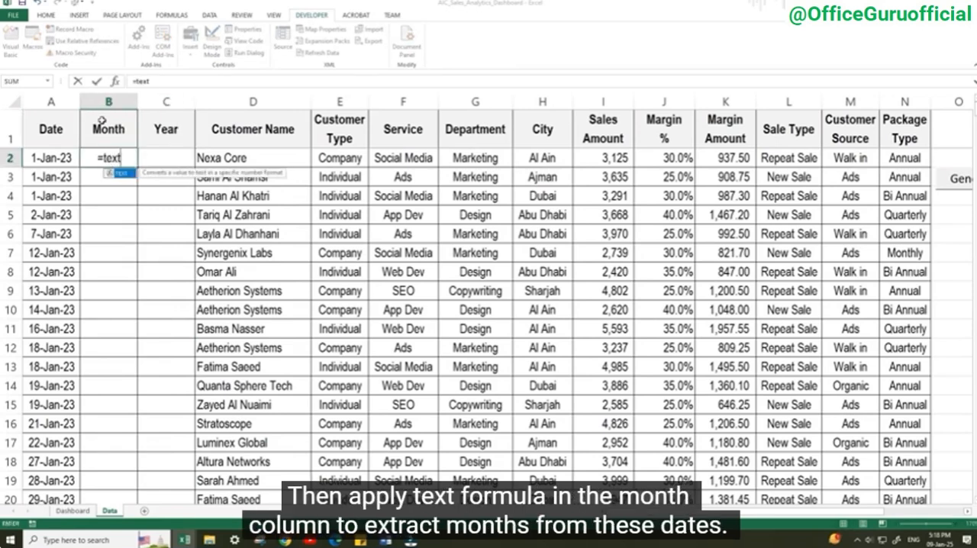
key("Tab")
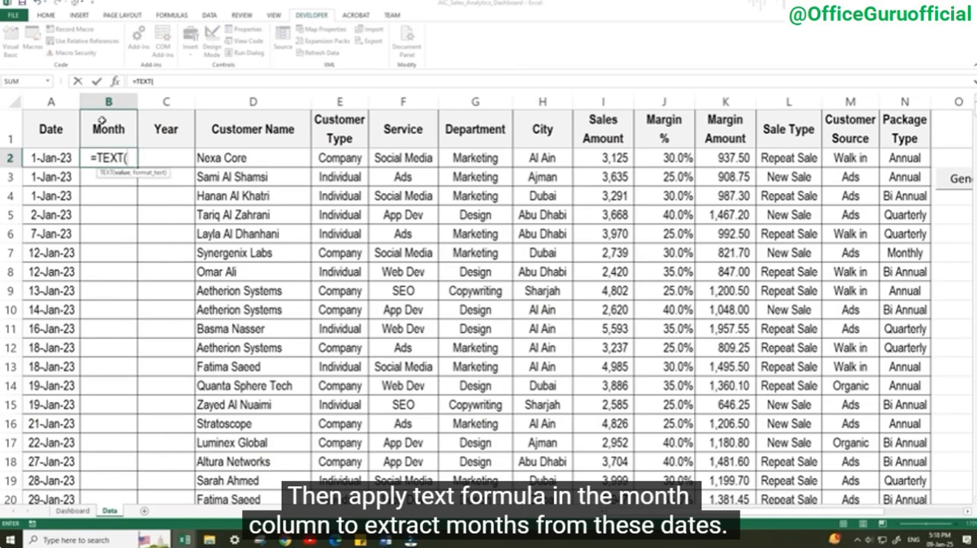
left_click(48, 157)
type(",\"MMM")
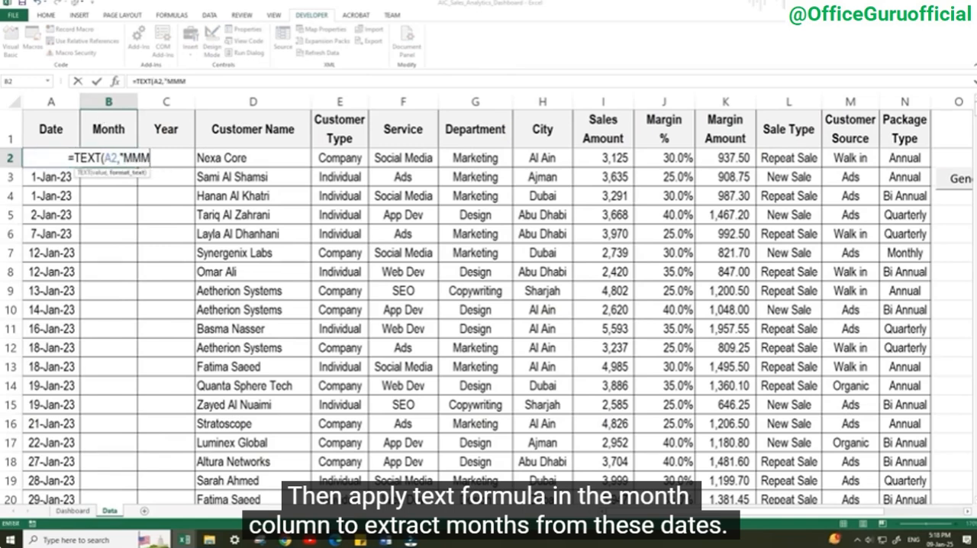
type("\")")
key("Tab")
Enter =TEXT(A2,"YYY") in the first Year cell, C2, to extract the year from the date
type("=te")
key("Tab")
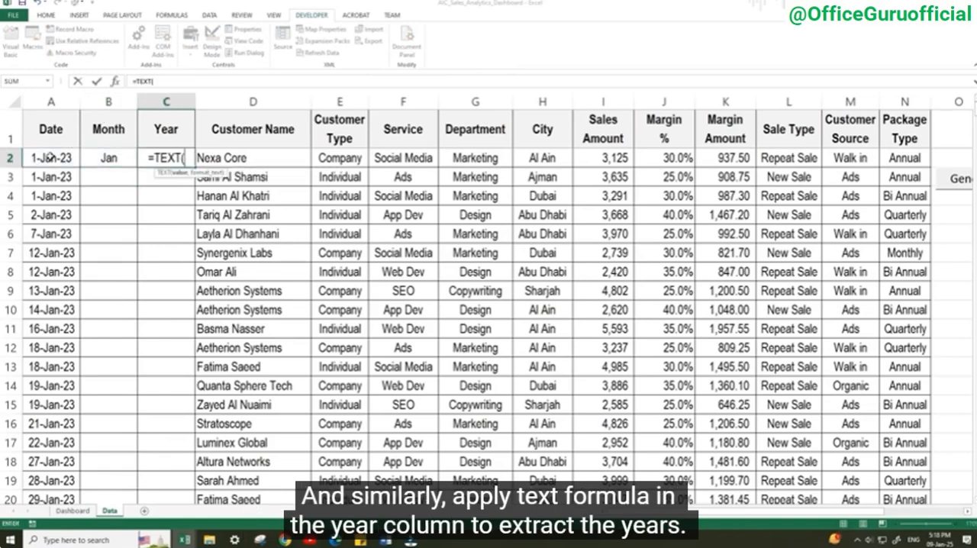
left_click(48, 157)
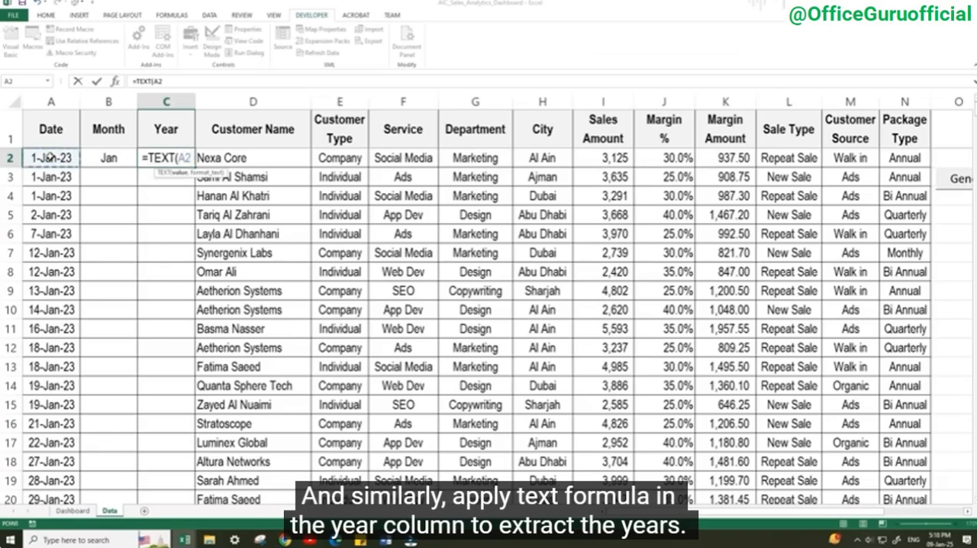
type(",\"YYY\"")
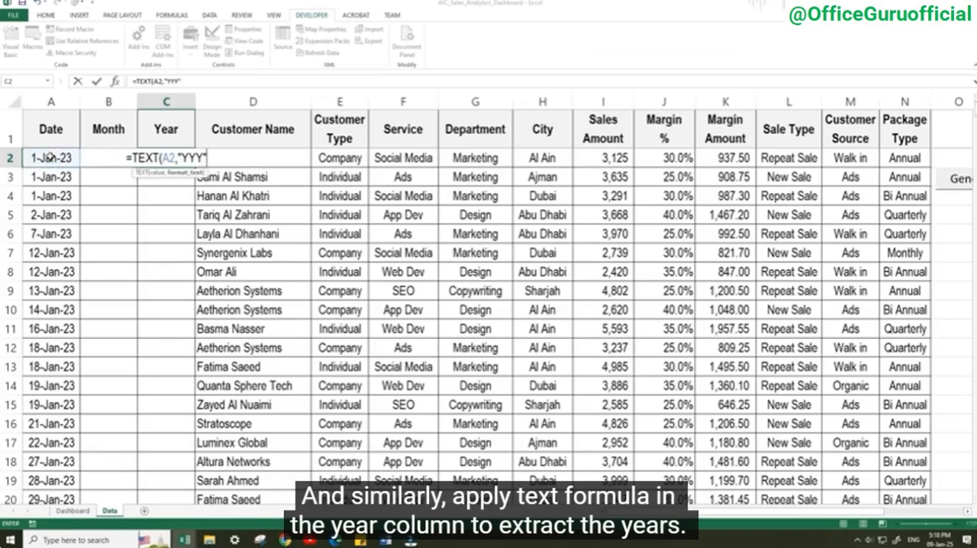
type(")")
key("Return")
Fill the Month and Year formulas down the whole dataset and paste the results back as values only
left_click(124, 158)
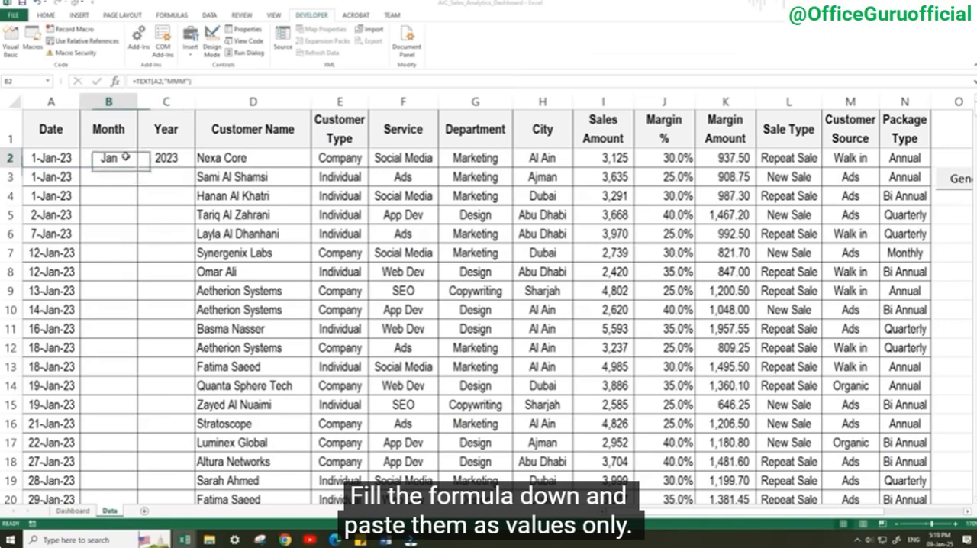
key("shift+Right")
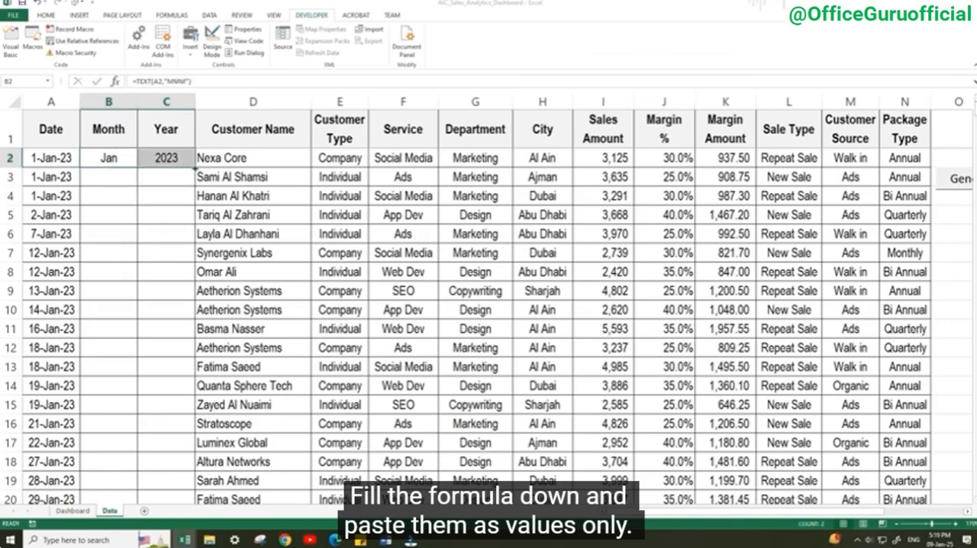
double_click(195, 167)
key("ctrl+c")
Convert the entire dataset on the Data sheet into a table with headers
left_click(275, 219)
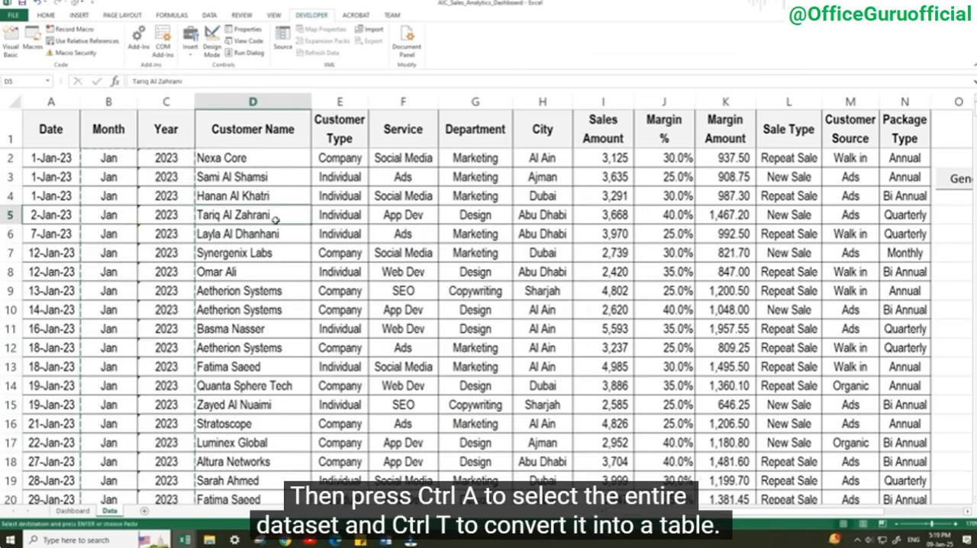
key("ctrl+a")
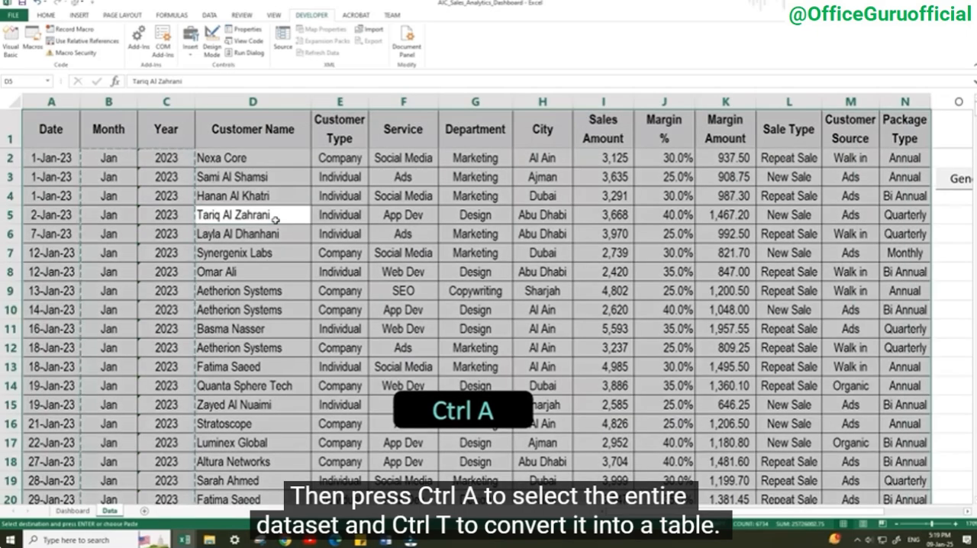
key("ctrl+t")
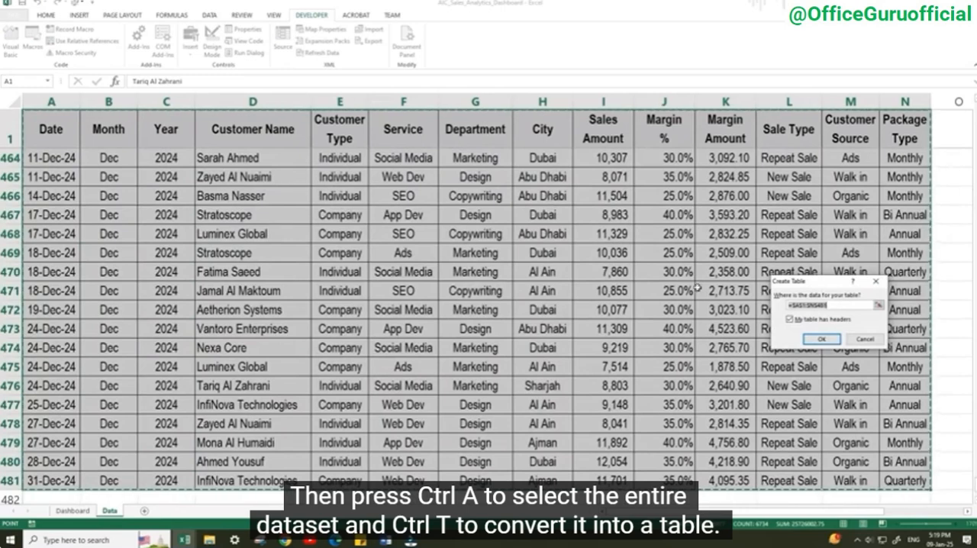
left_click_drag(794, 283, 451, 226)
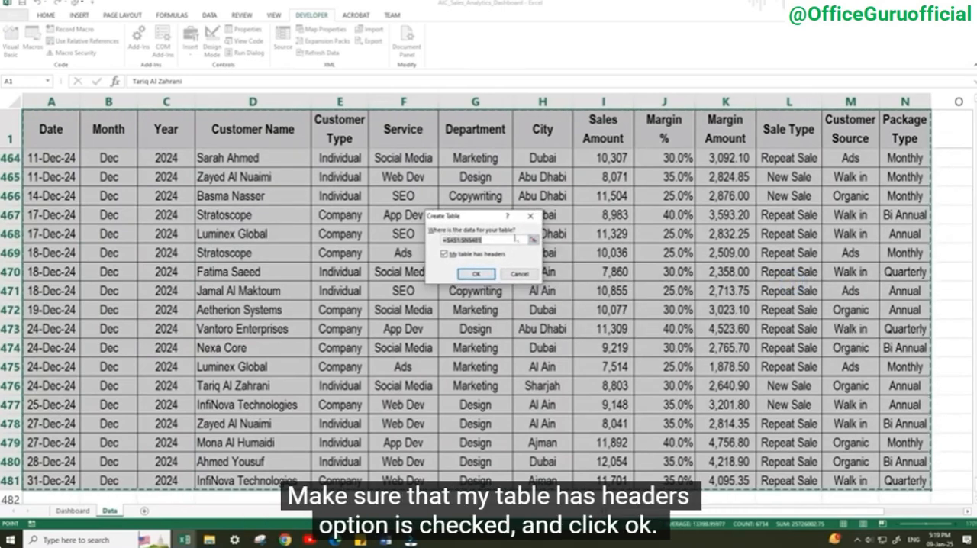
left_click(474, 273)
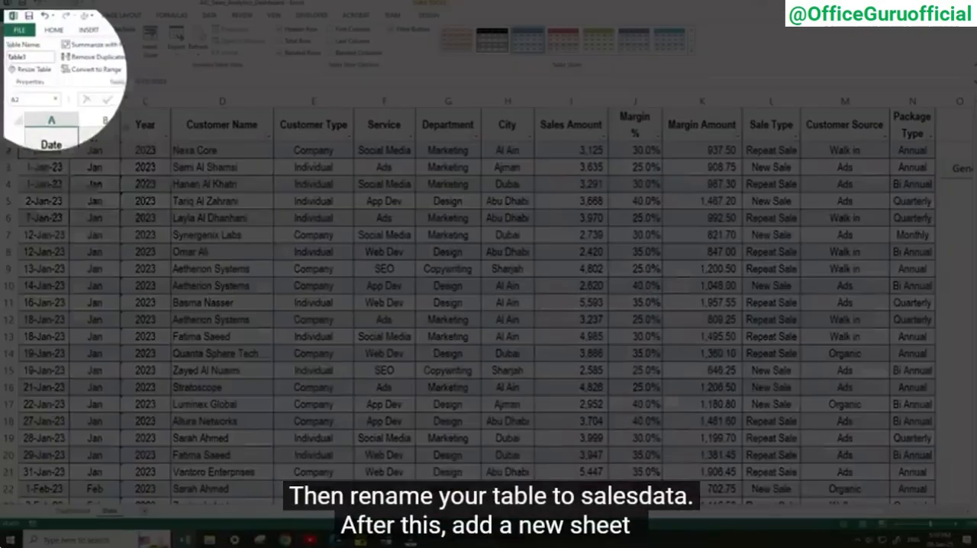
Rename the table as salesdata and add a new sheet named Pivot
left_click(11, 40)
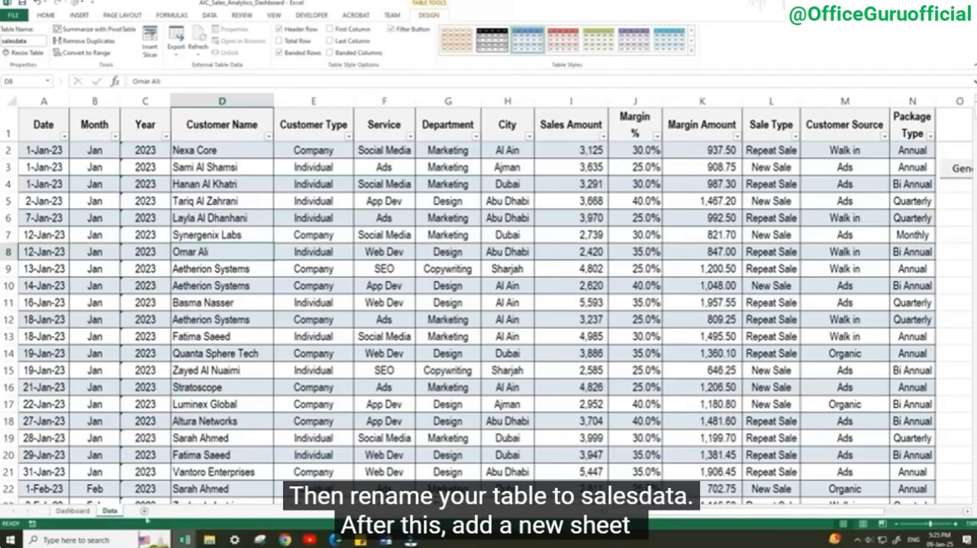
left_click(143, 511)
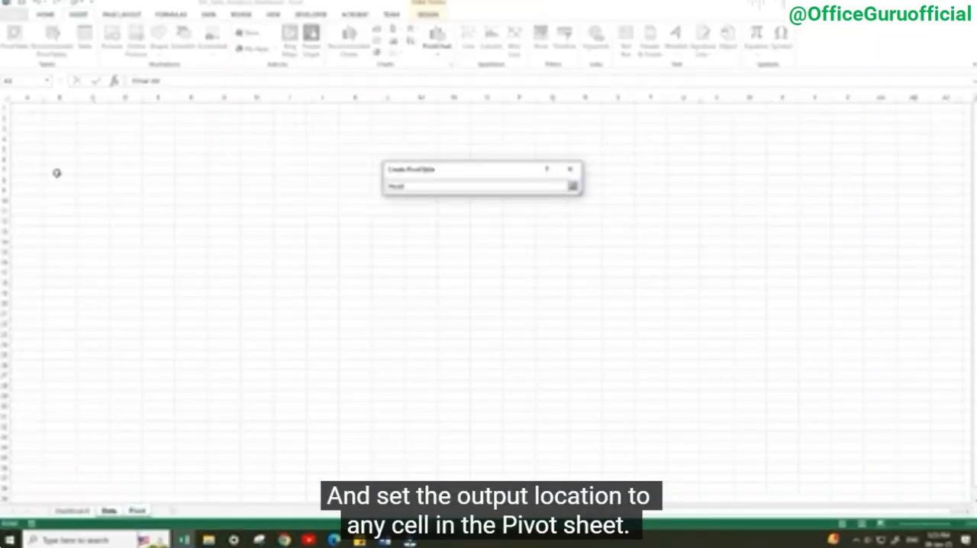
Create a pivot table from salesdata on the Pivot sheet with Year and Month as rows and Sales Amount as values
key("Return")
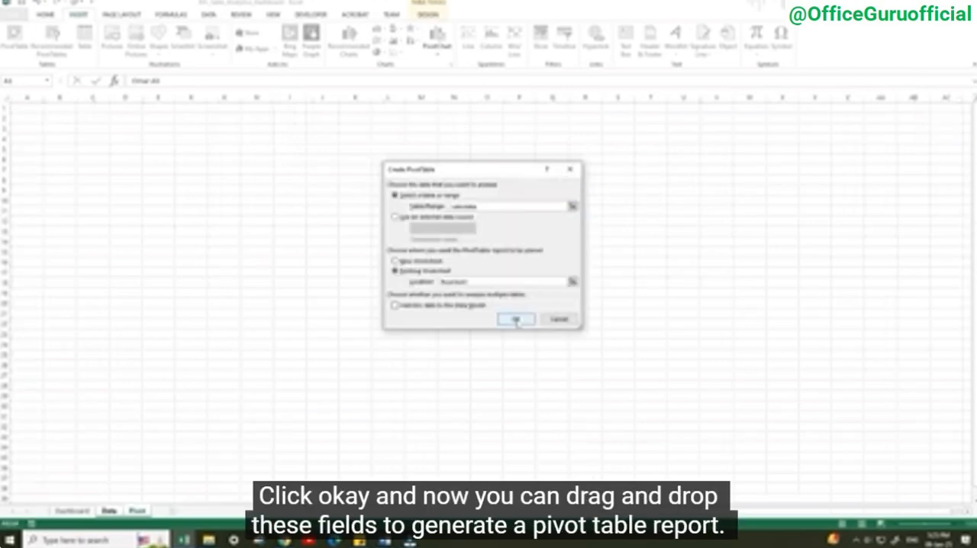
left_click(517, 318)
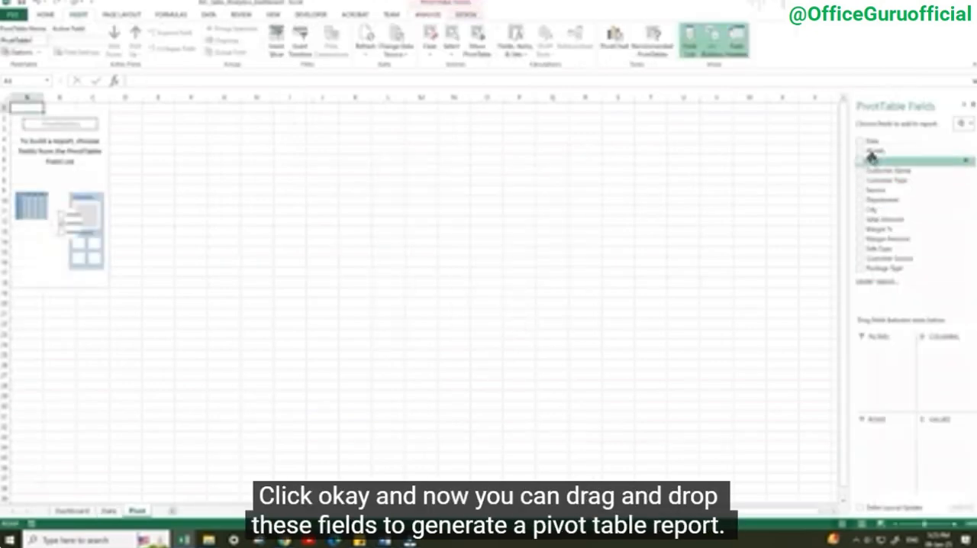
left_click_drag(872, 158, 886, 432)
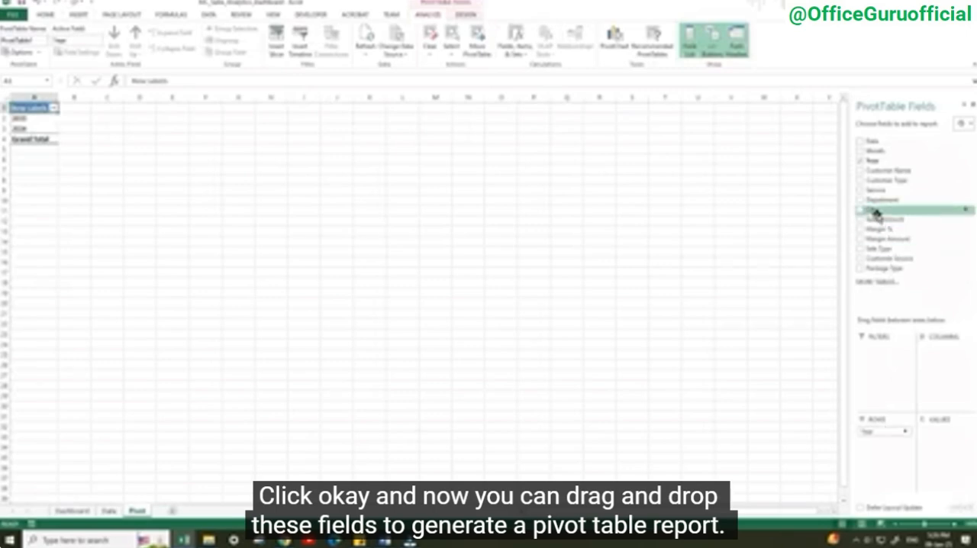
left_click_drag(872, 152, 889, 452)
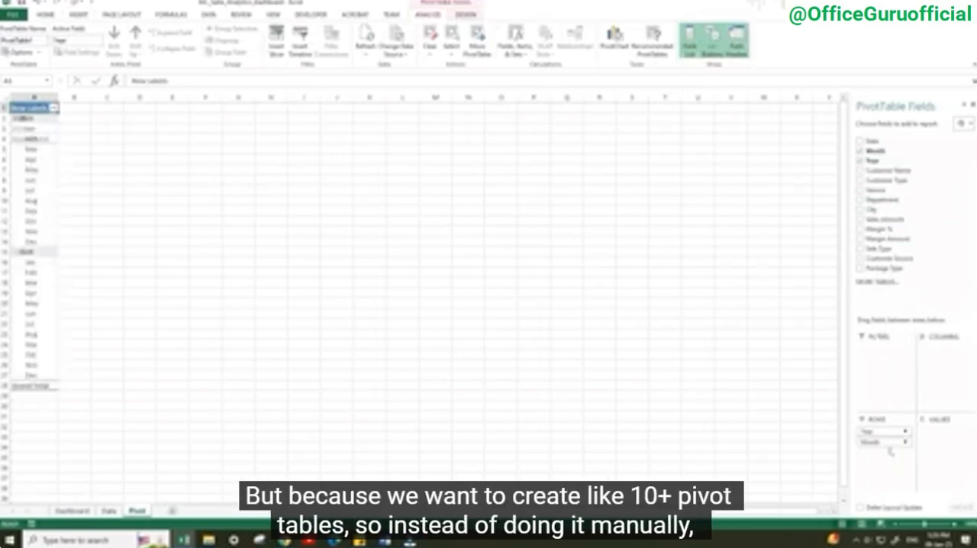
left_click_drag(877, 221, 944, 438)
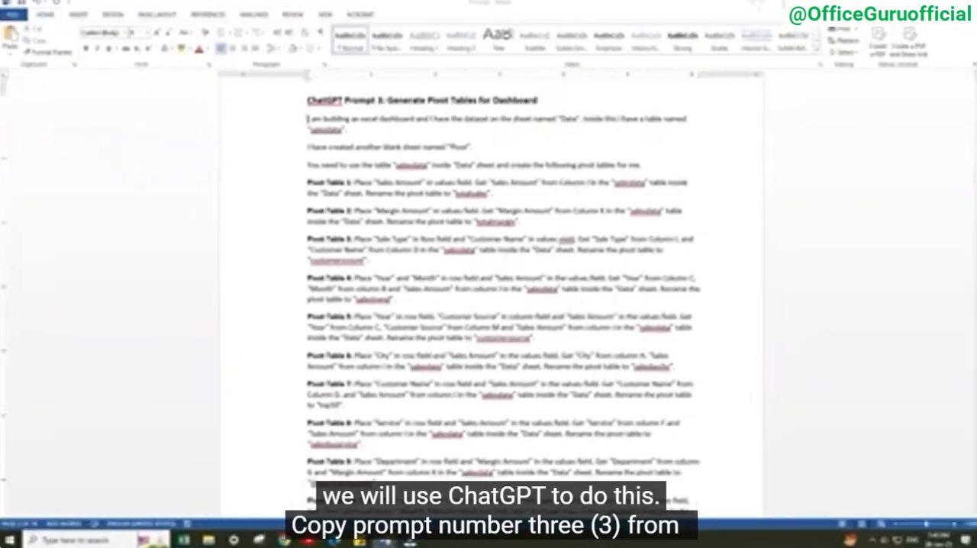
Copy the full pivot table prompt from the Word document and submit it in a new ChatGPT chat
left_click_drag(308, 119, 431, 267)
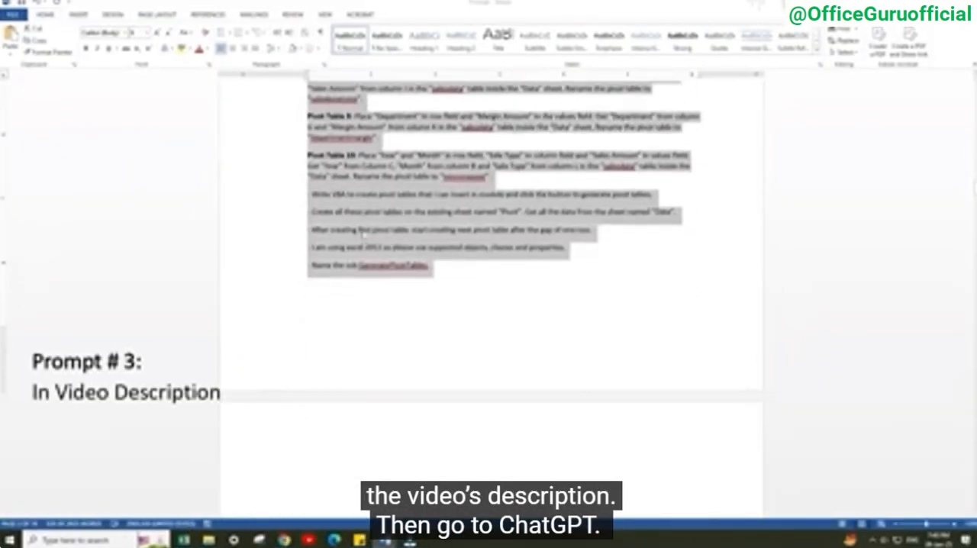
right_click(361, 229)
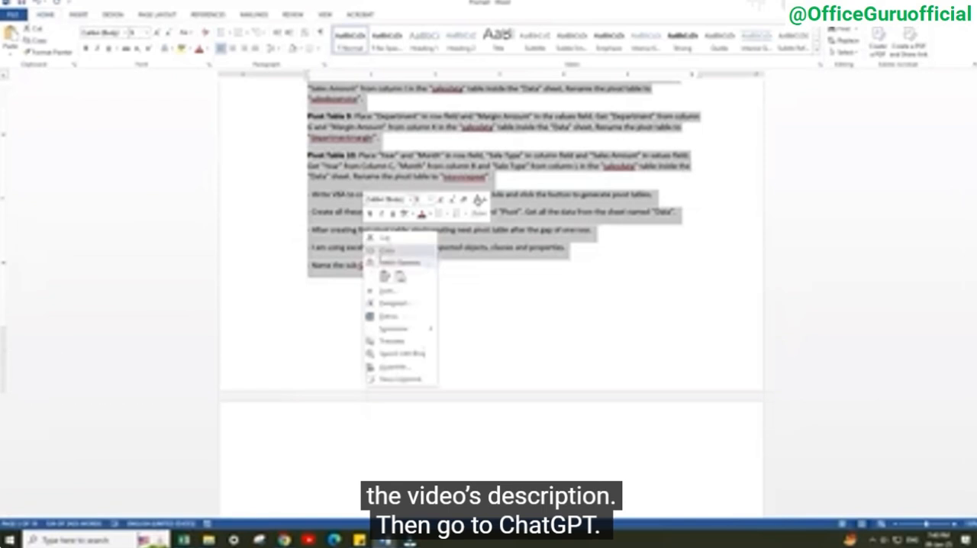
left_click(385, 254)
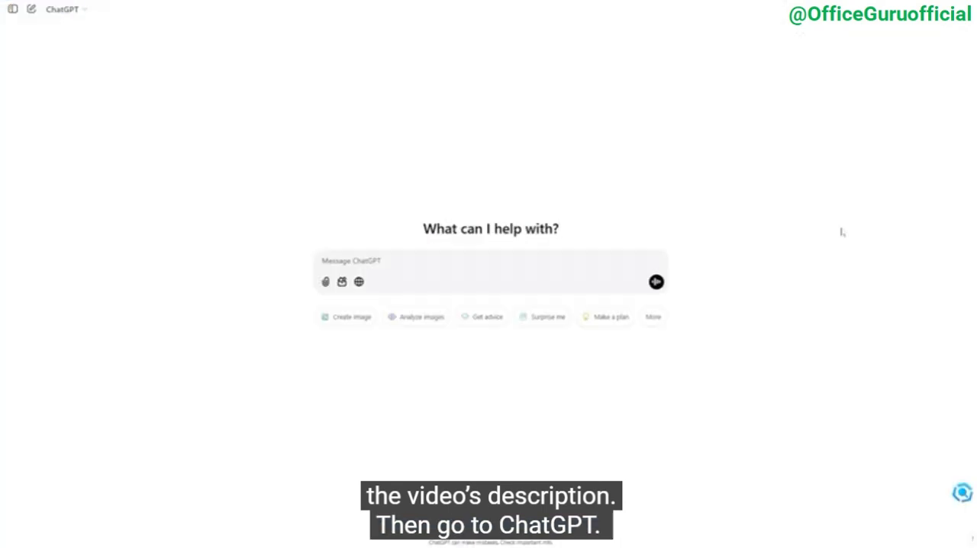
right_click(330, 259)
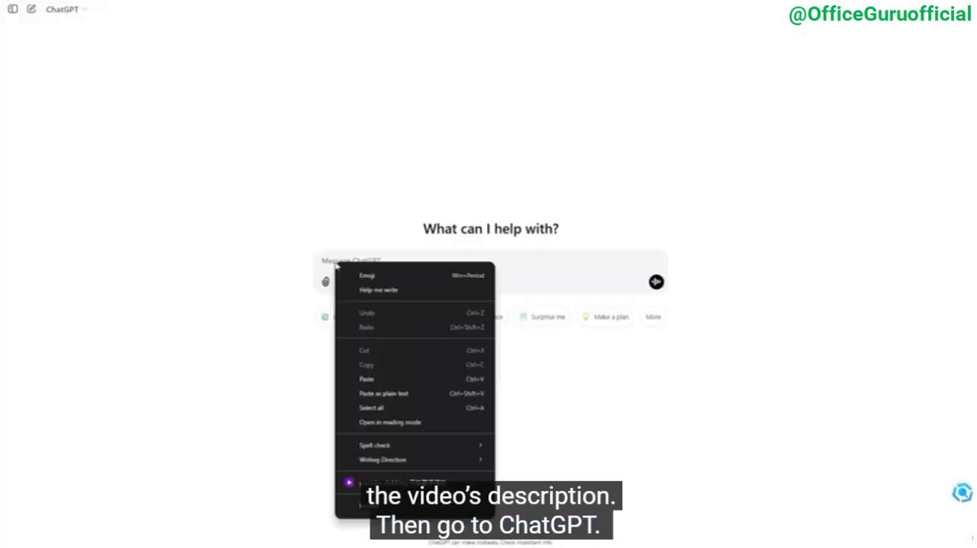
left_click(374, 392)
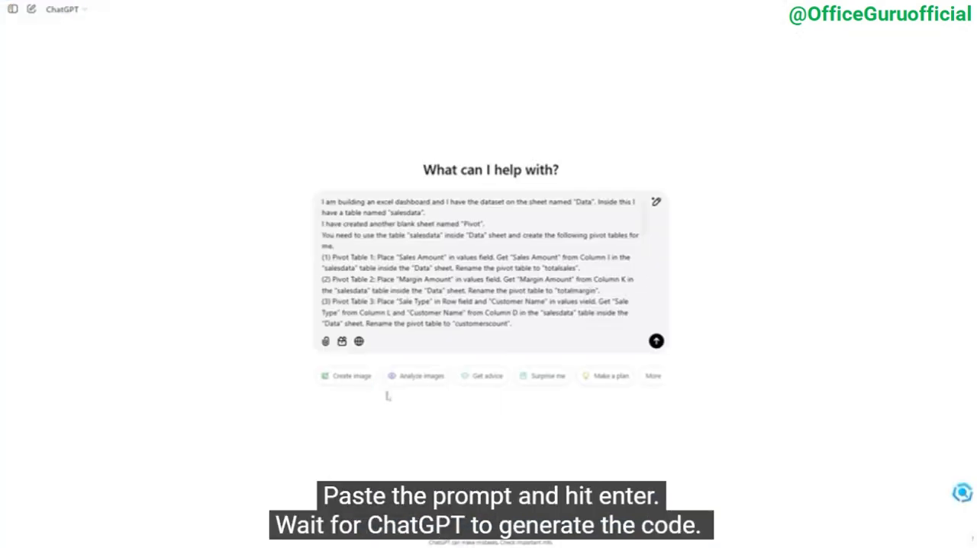
left_click(655, 341)
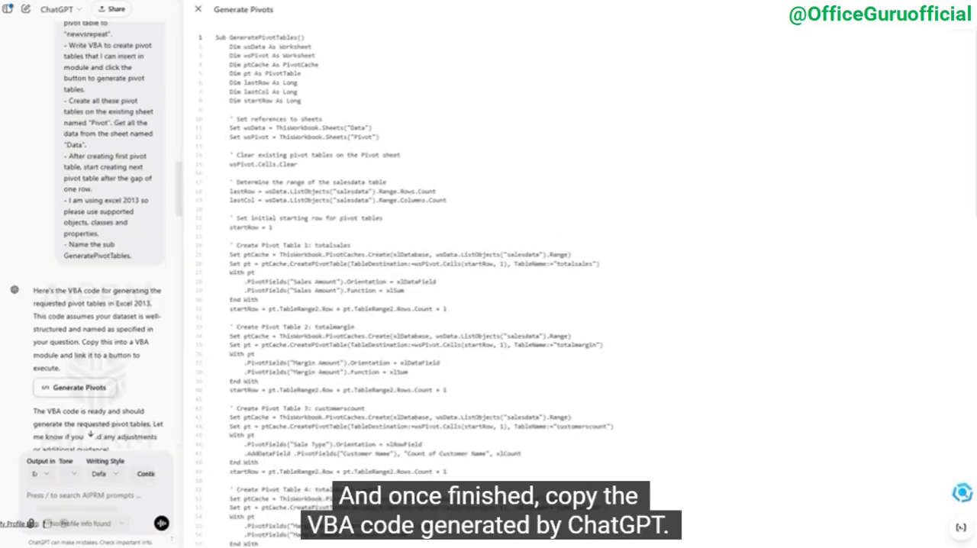
Copy the entire GeneratePivotTables VBA code generated by ChatGPT
key("ctrl+a")
right_click(274, 138)
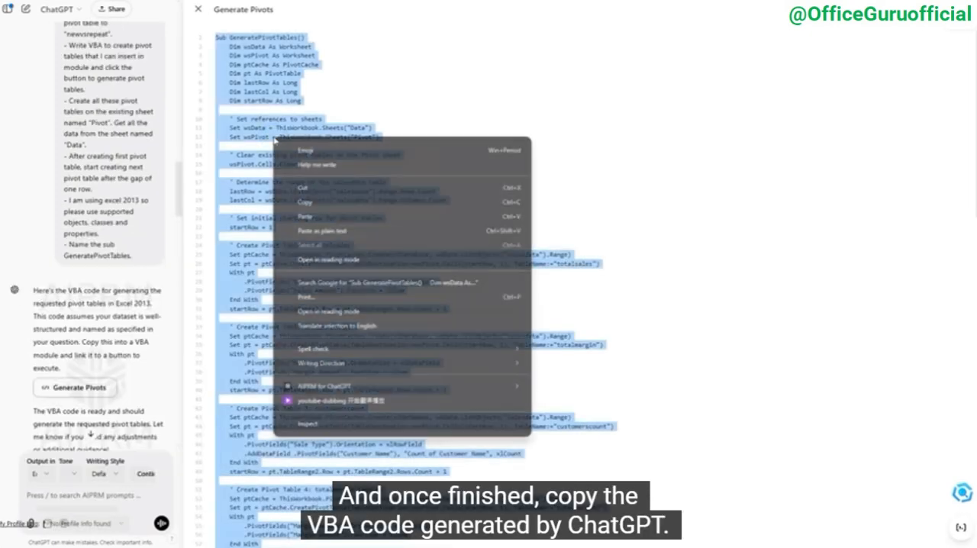
left_click(304, 202)
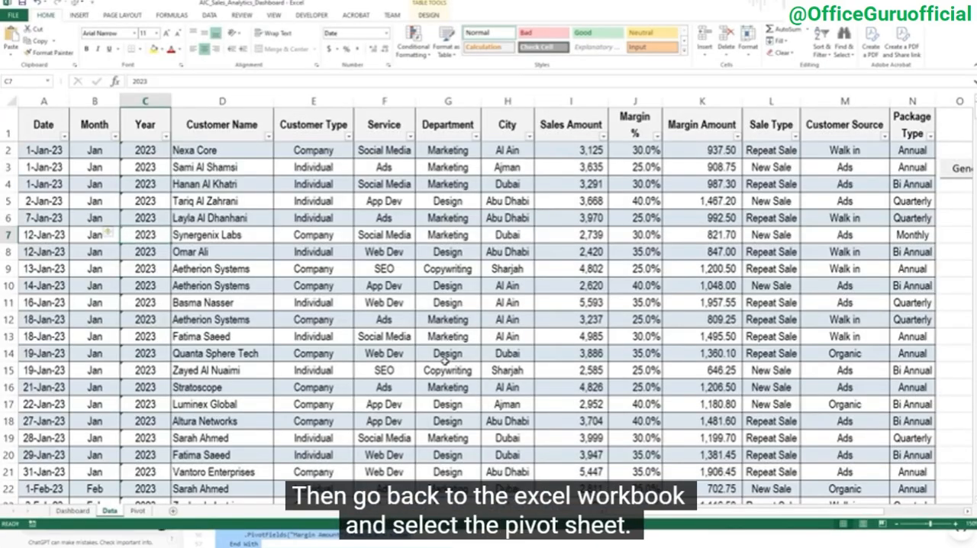
From the workbook's Pivot sheet, paste the copied code into a new VBA module, save it and close the editor
left_click(137, 511)
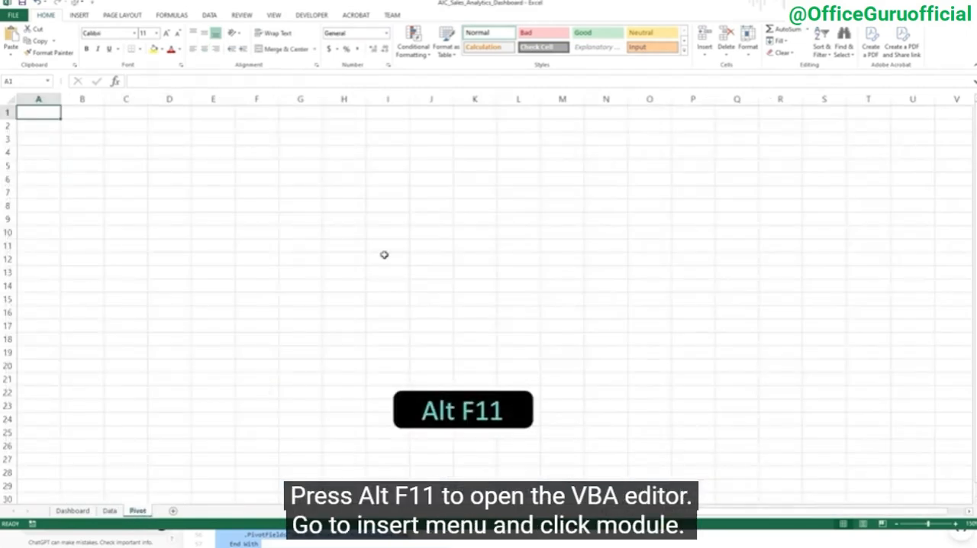
key("alt+F11")
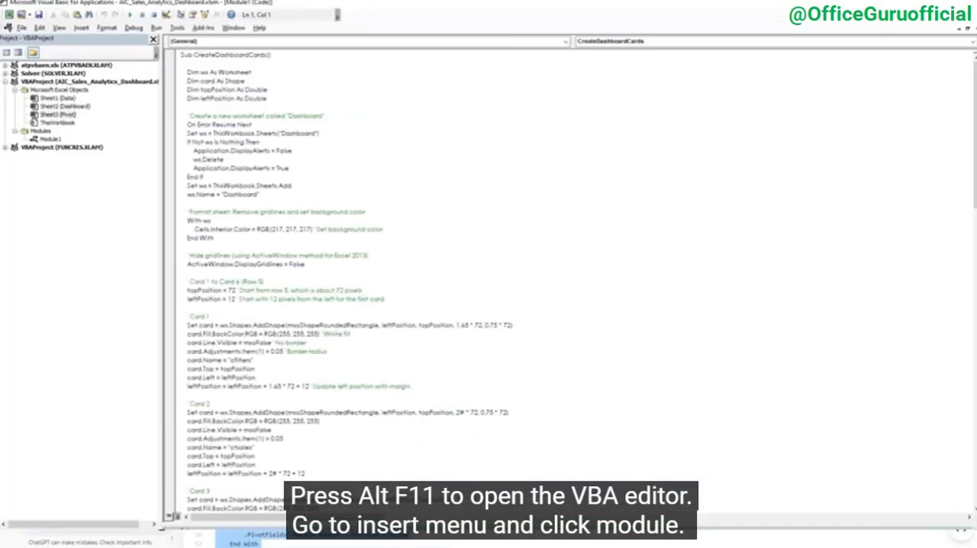
left_click(81, 28)
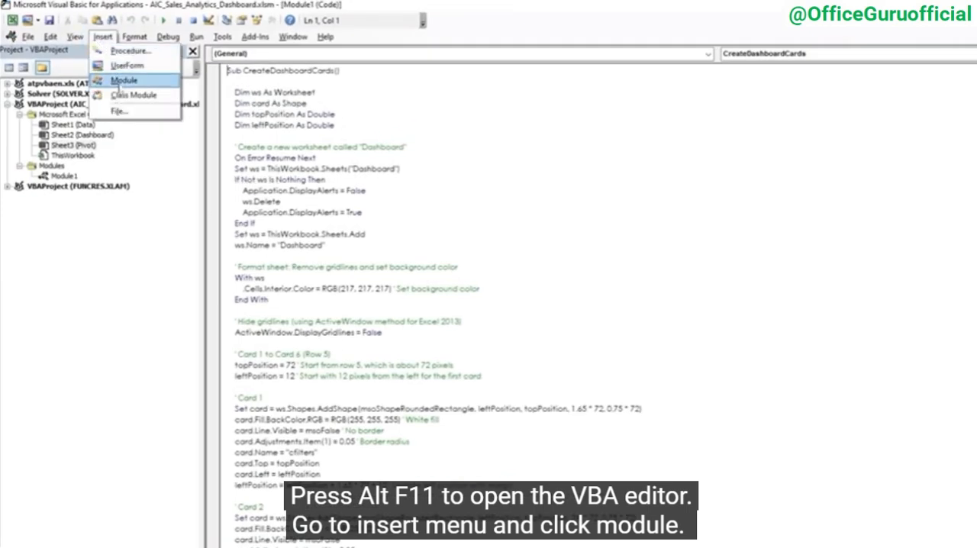
left_click(122, 81)
right_click(236, 79)
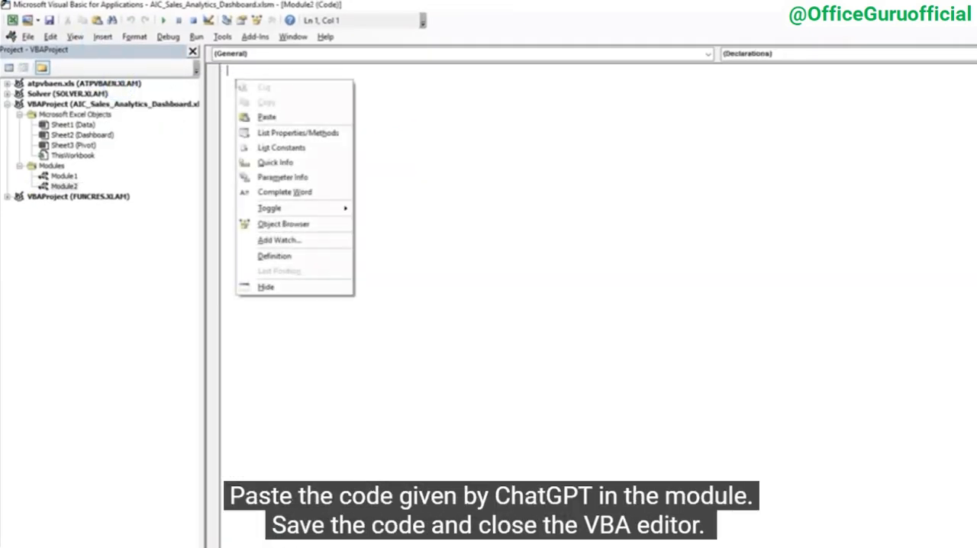
left_click(267, 117)
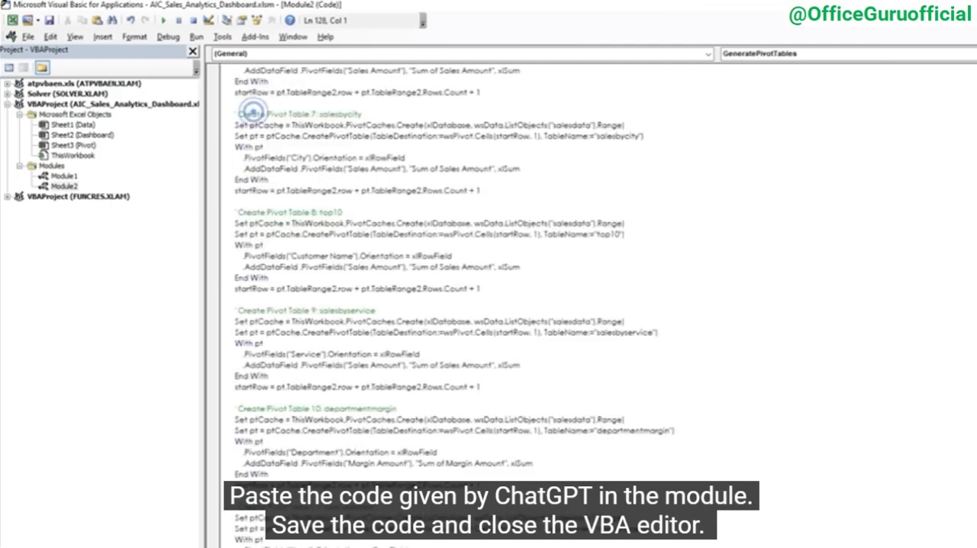
scroll(386, 155, "up", 20)
left_click(386, 156)
key("ctrl+s")
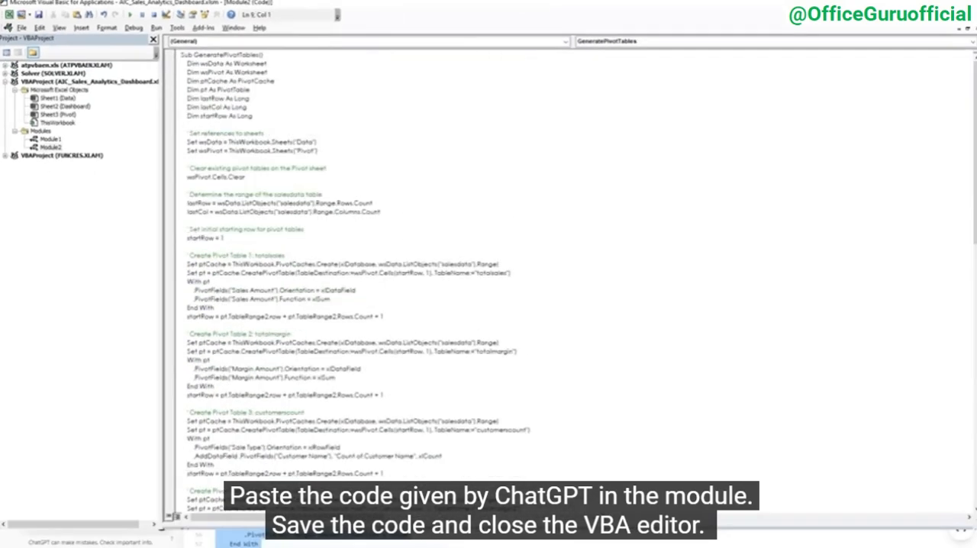
key("alt+q")
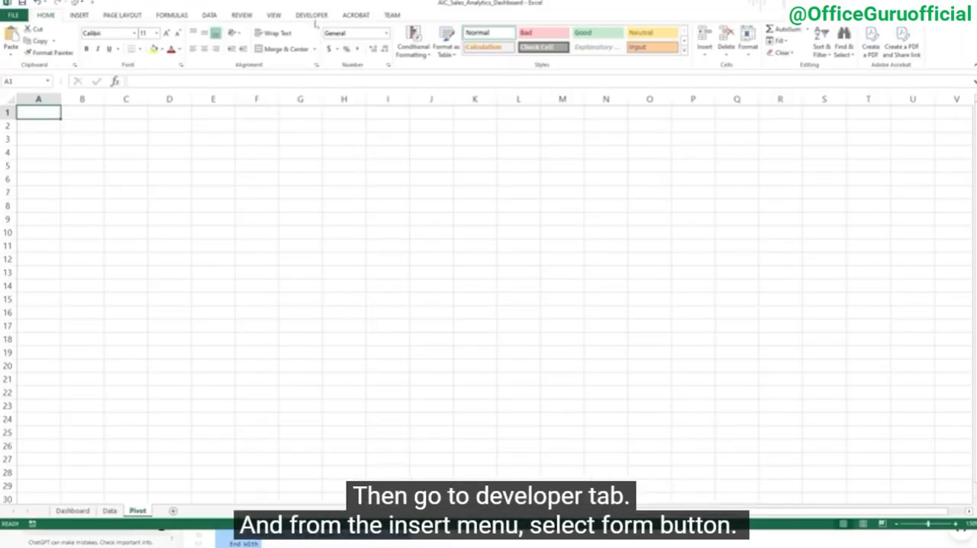
Insert a form control button across columns D to F near the top of the Pivot sheet and assign it the GeneratePivotTables macro
left_click(312, 15)
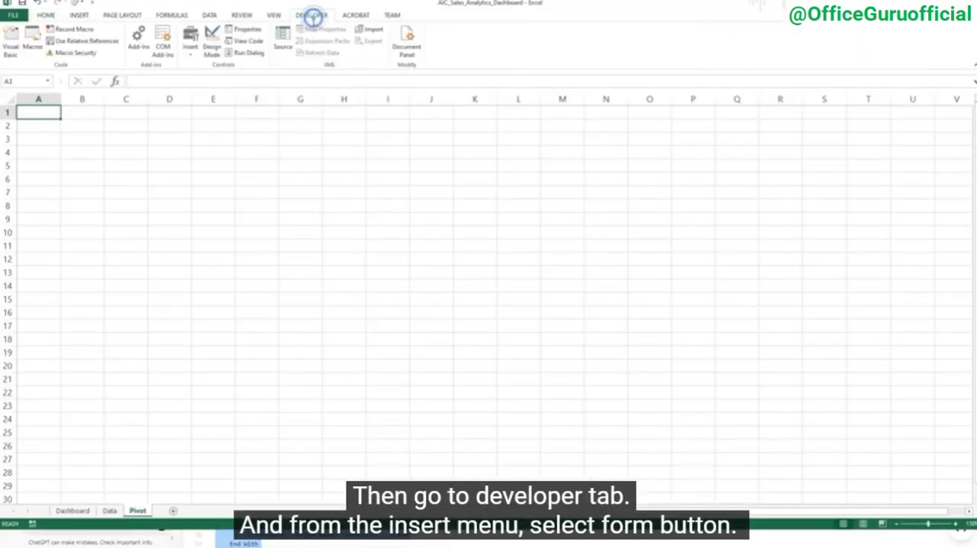
left_click(188, 55)
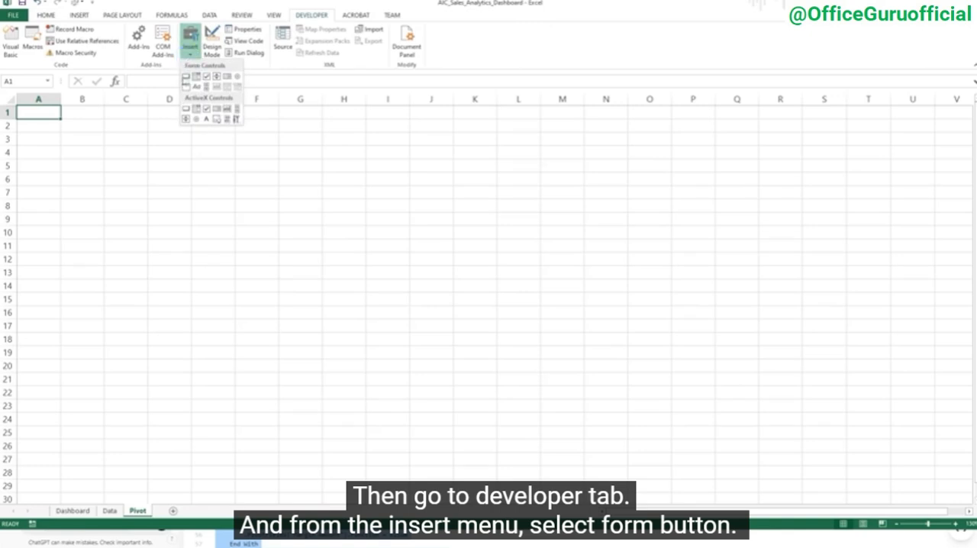
left_click(185, 78)
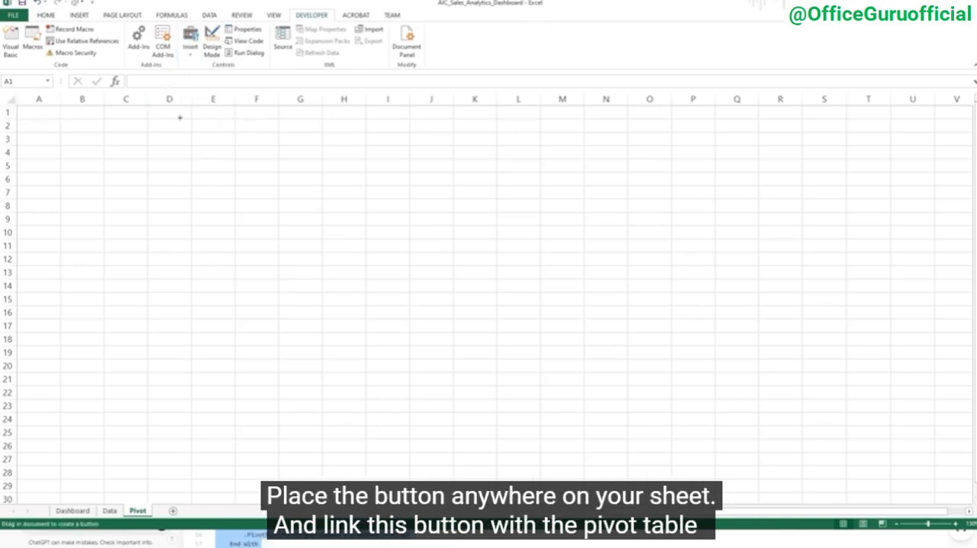
left_click_drag(180, 117, 282, 146)
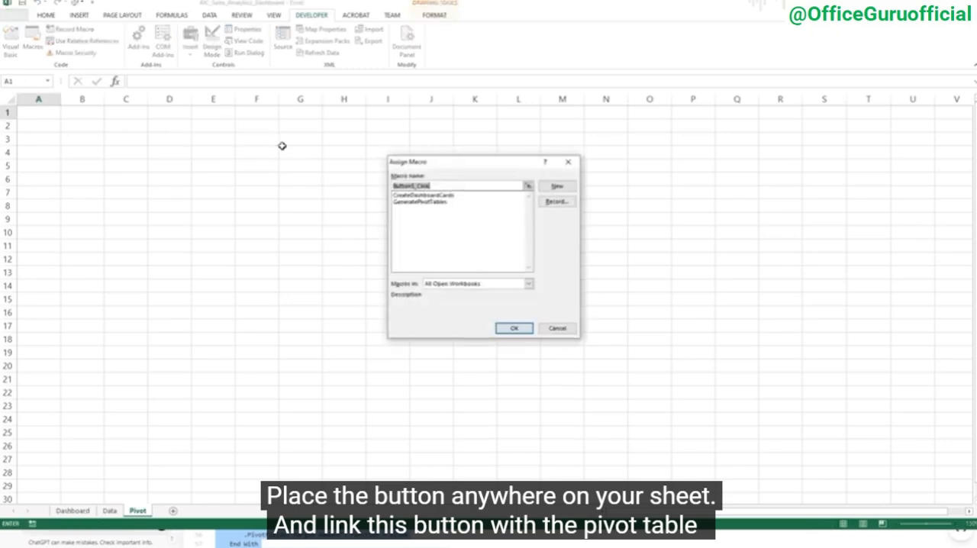
double_click(390, 188)
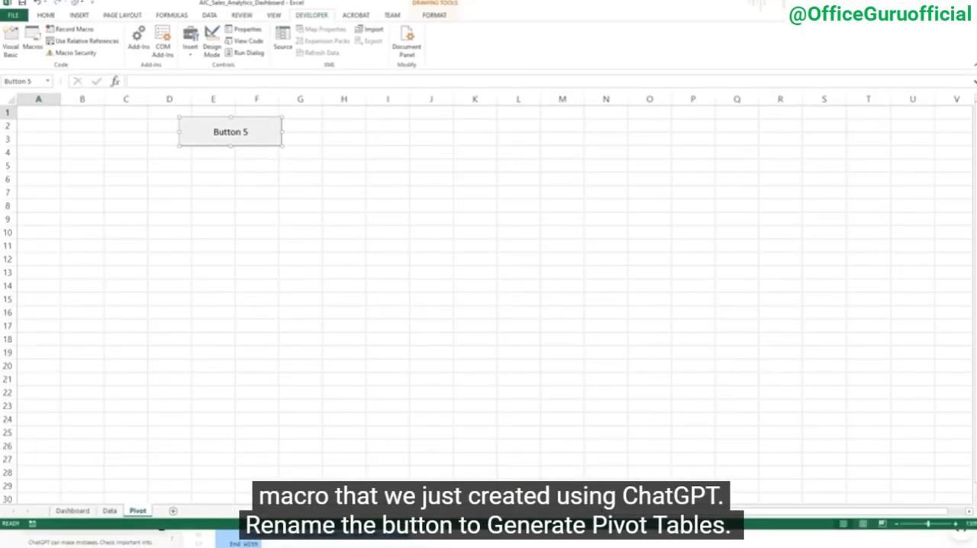
Change the new button's label to "Generate Pivot Tables"
left_click(214, 132)
key("ctrl+a")
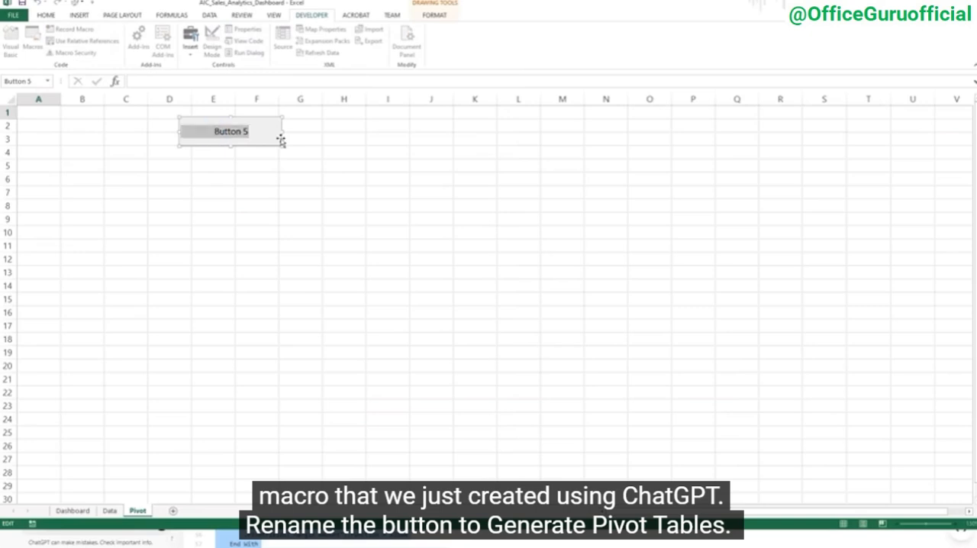
type("Generate Pivot Ta")
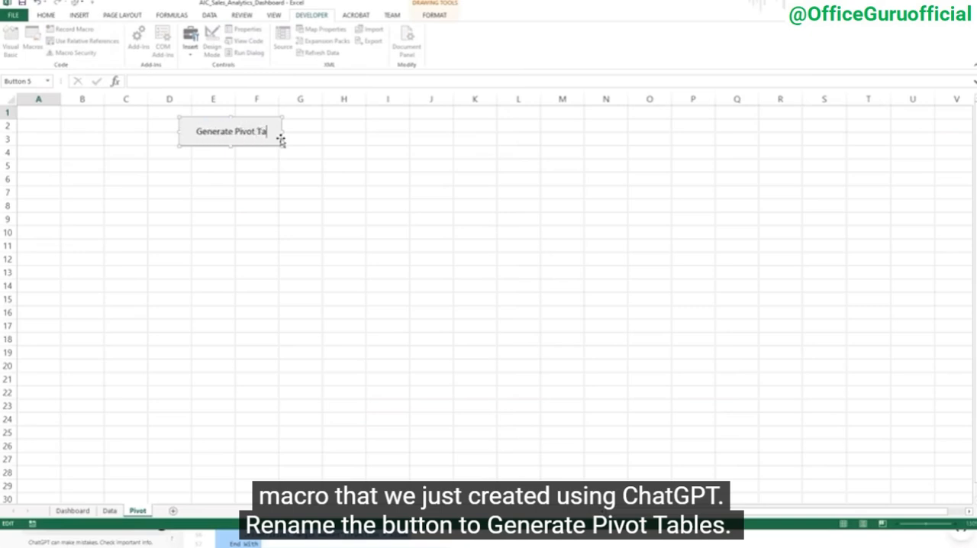
type("bles")
left_click(310, 138)
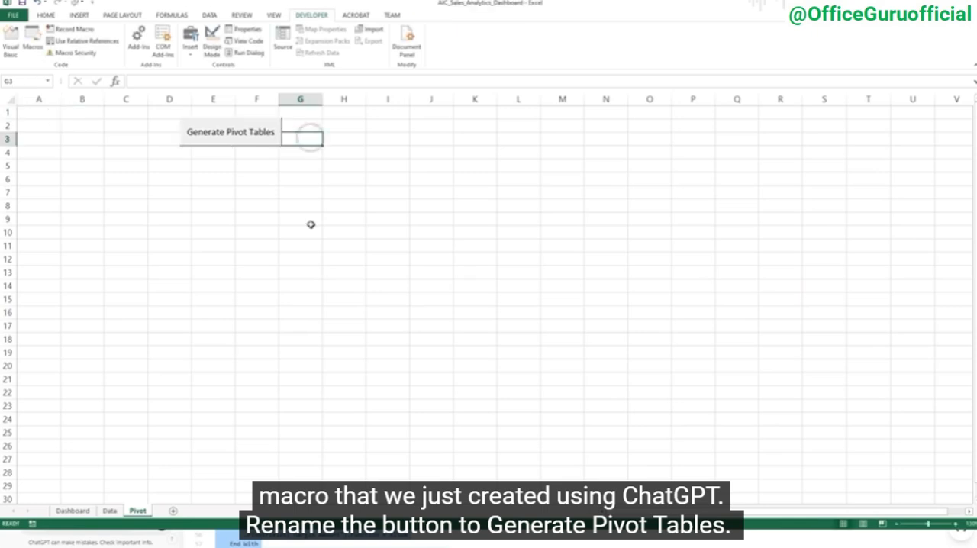
Run the macro with the new button, debug the run-time error and copy the highlighted code line
left_click(226, 136)
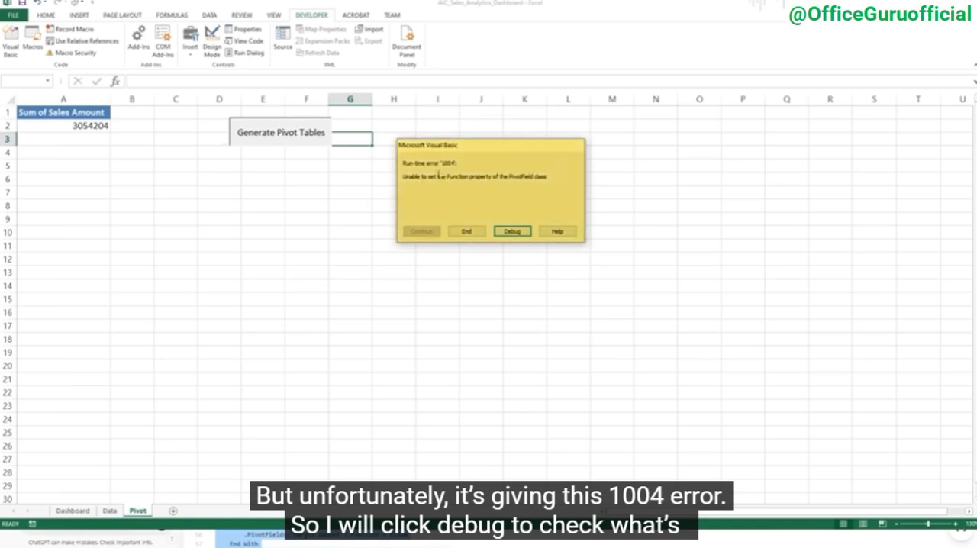
left_click(512, 231)
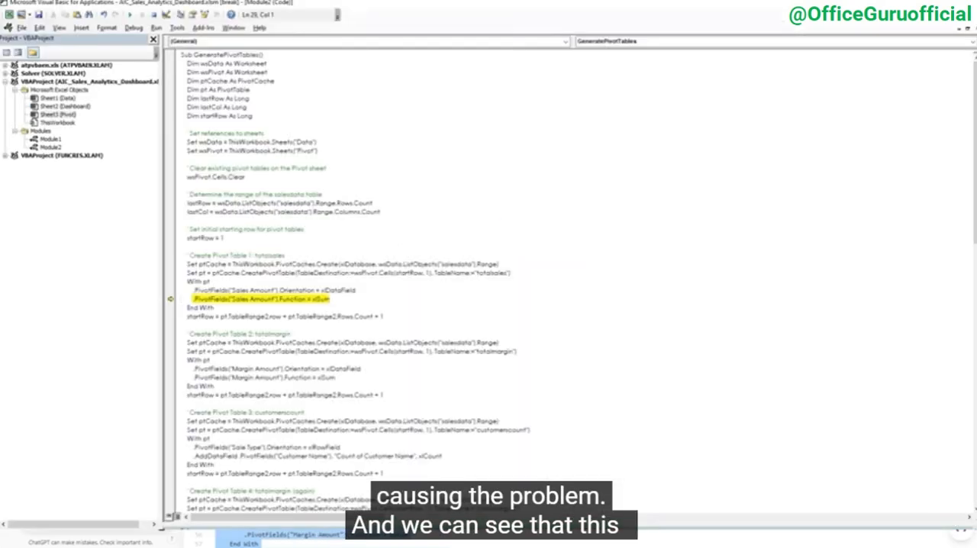
left_click_drag(329, 300, 194, 300)
key("ctrl+c")
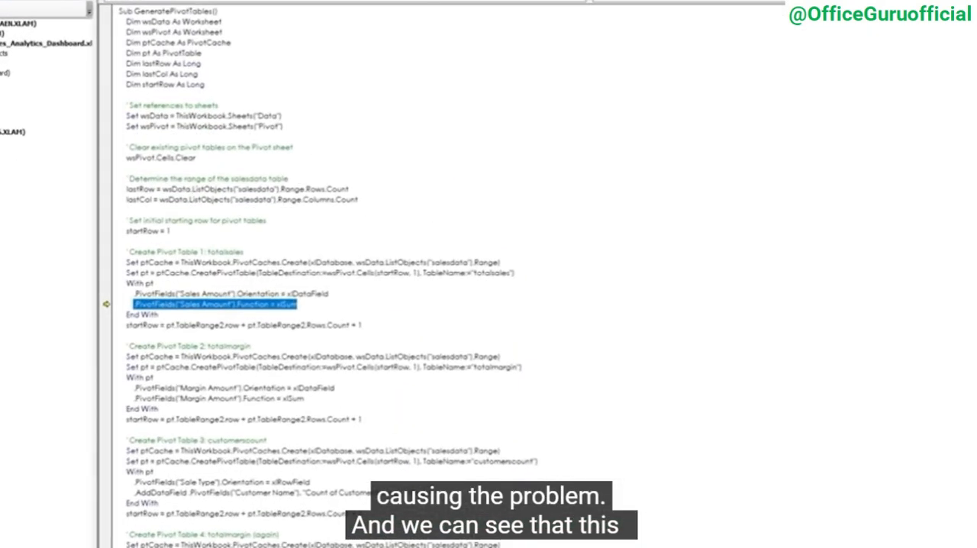
left_click(145, 307)
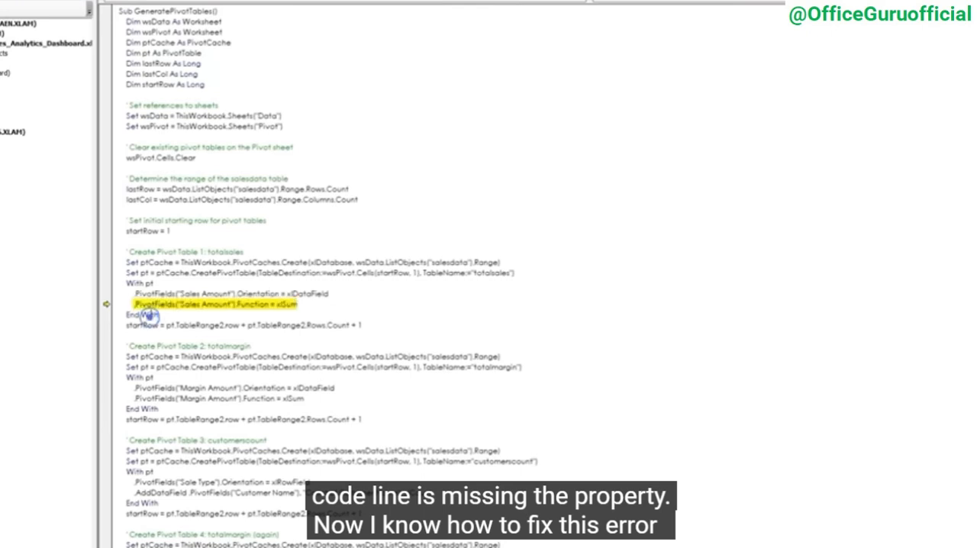
left_click_drag(145, 306, 299, 304)
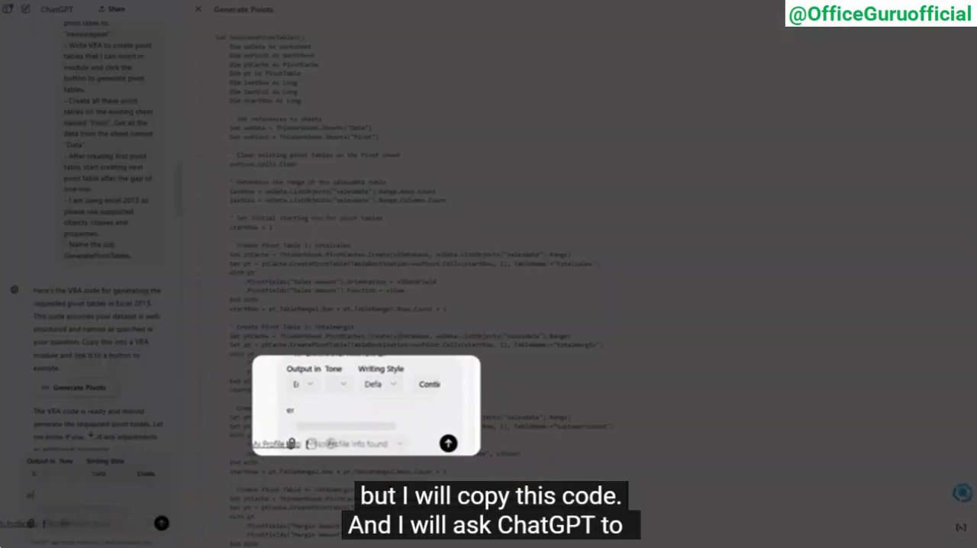
Send ChatGPT the message "error 1004. Unable to set the property." followed by the copied line .PivotFields("Sales Amount").Function = xlSum
type(". Unable to set the prop")
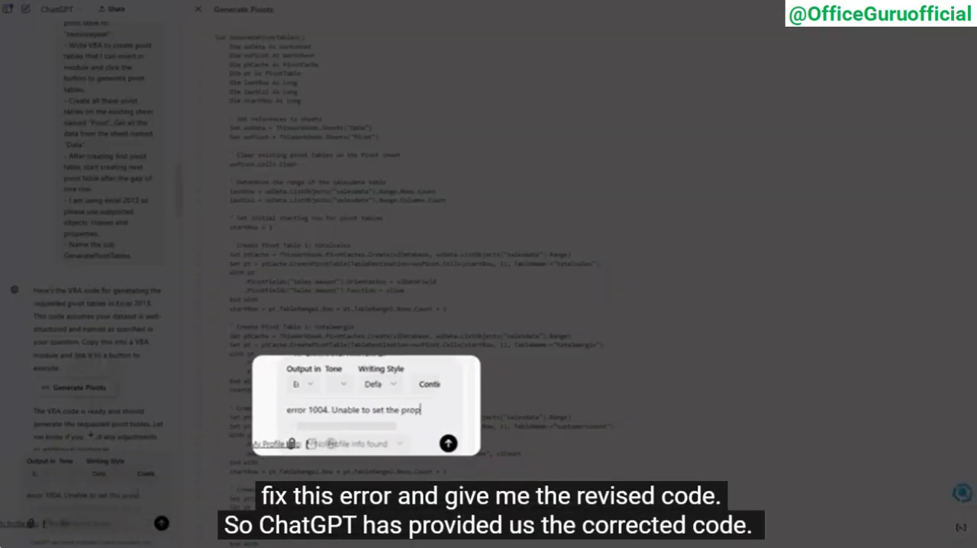
type("erty.")
key("ctrl+v")
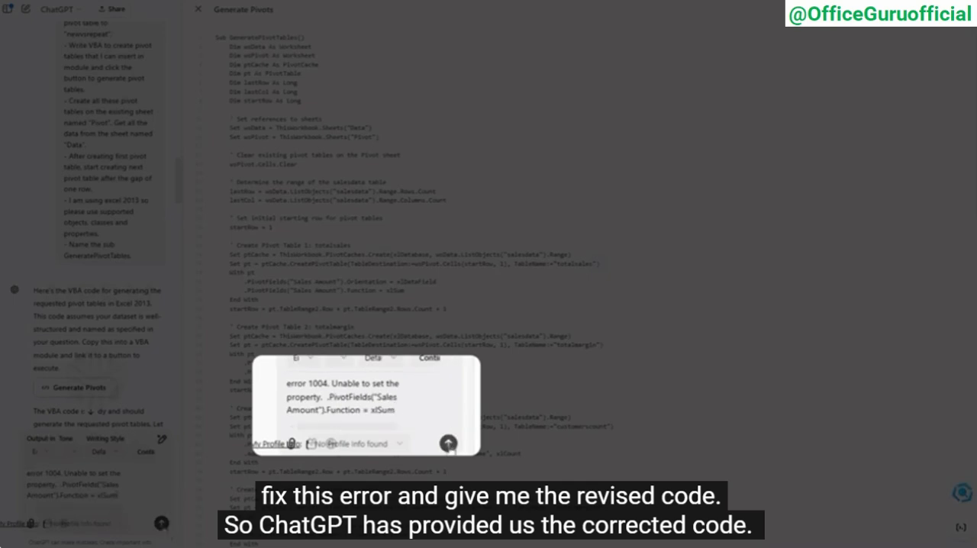
left_click(161, 523)
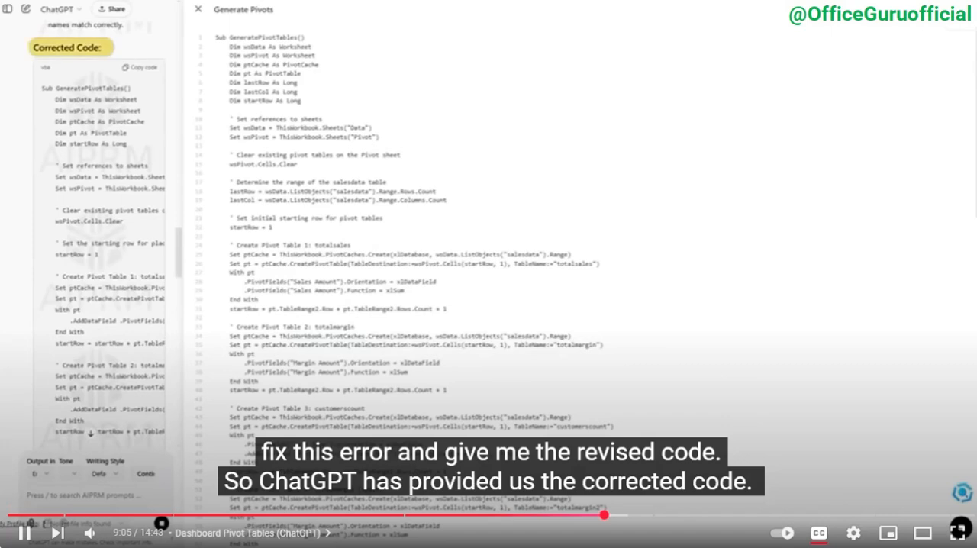
Replace all the code in Module2 with the corrected GeneratePivotTables code copied from ChatGPT
left_click(136, 68)
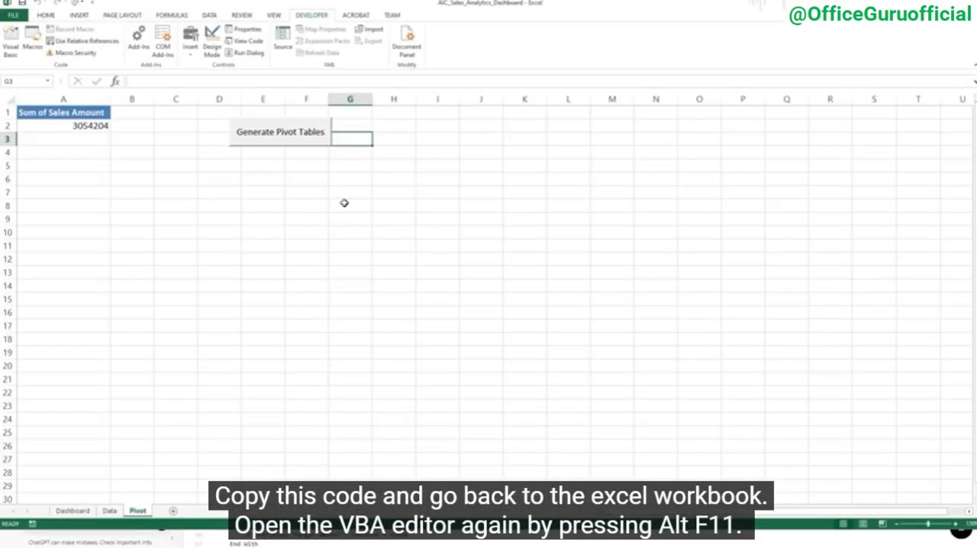
key("alt+F11")
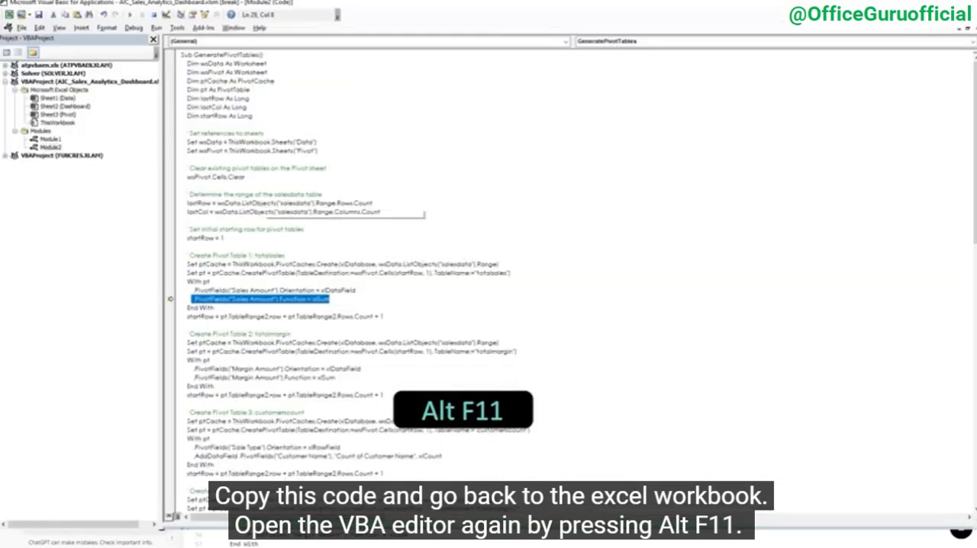
key("ctrl+a")
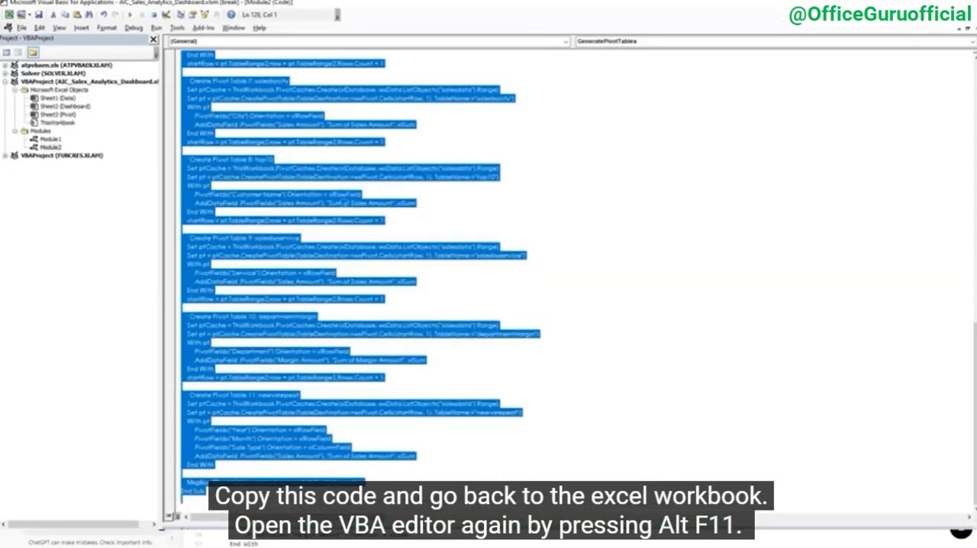
key("ctrl+v")
left_click(473, 303)
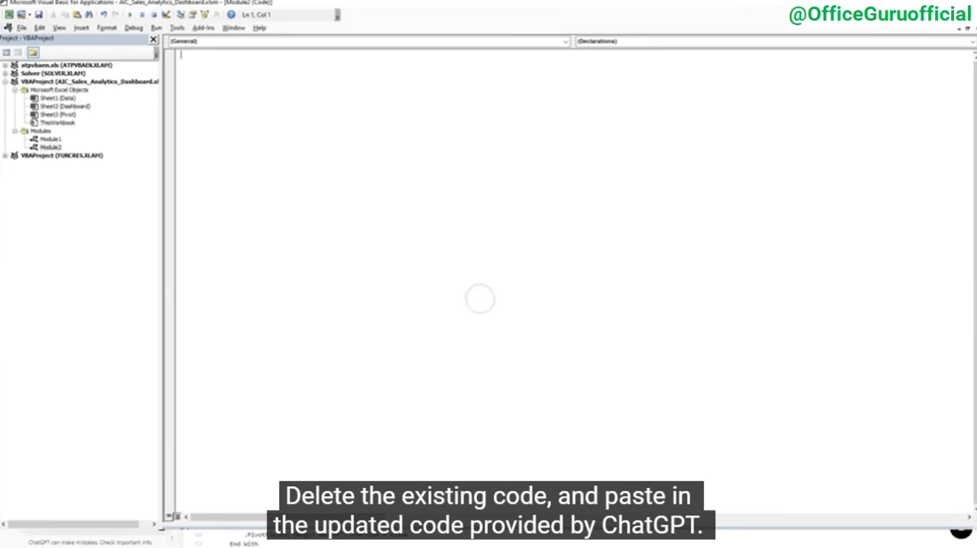
right_click(204, 71)
left_click(228, 99)
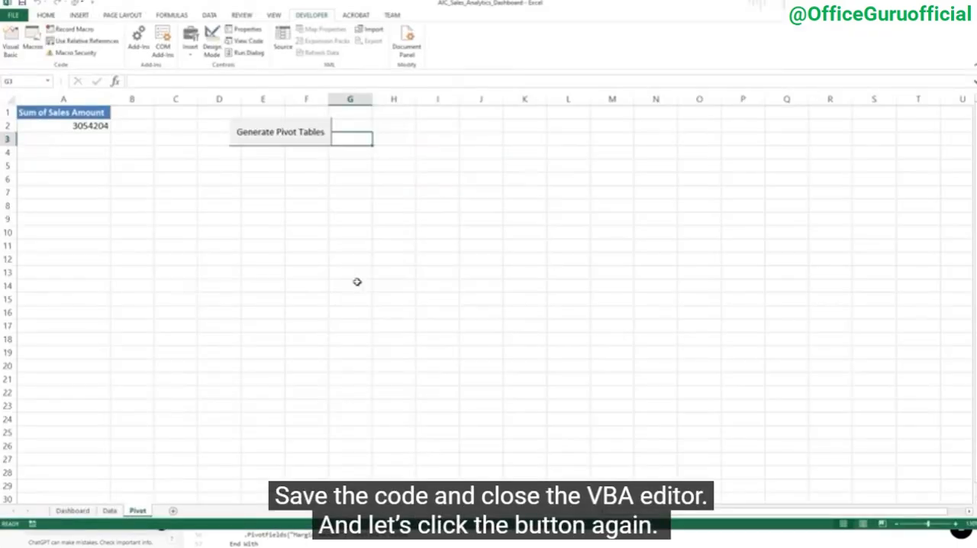
Run the corrected macro with the Generate Pivot Tables button and look through all the generated pivot tables
left_click(277, 136)
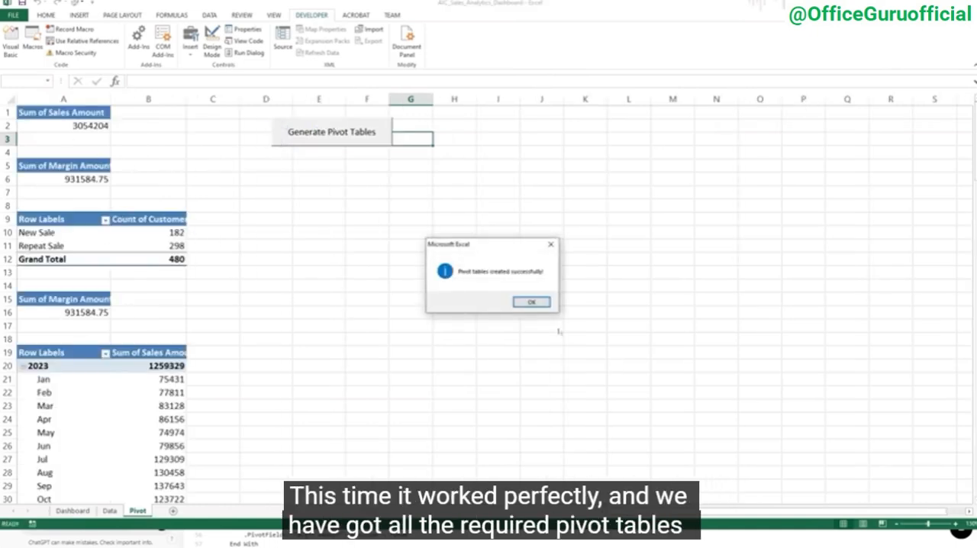
left_click(531, 301)
scroll(270, 221, "down", 7)
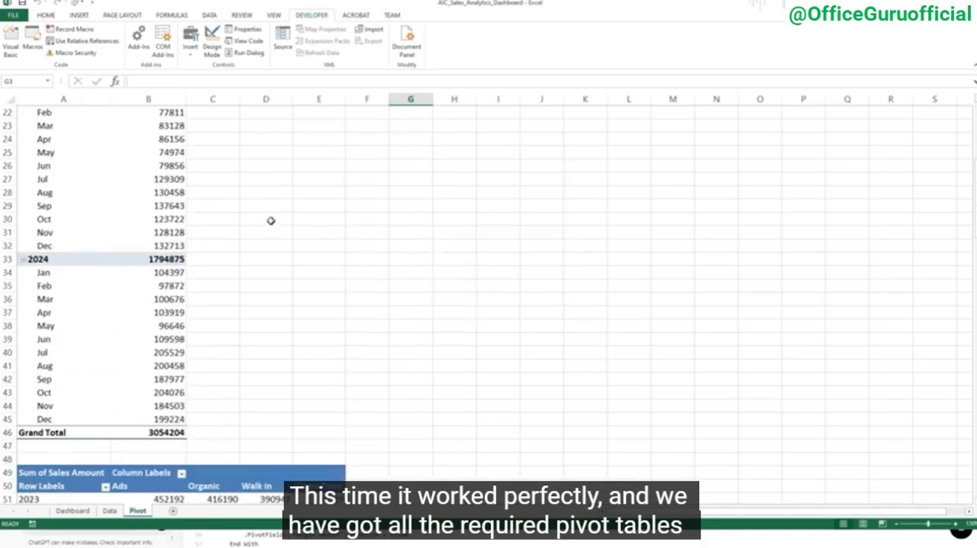
scroll(270, 221, "down", 20)
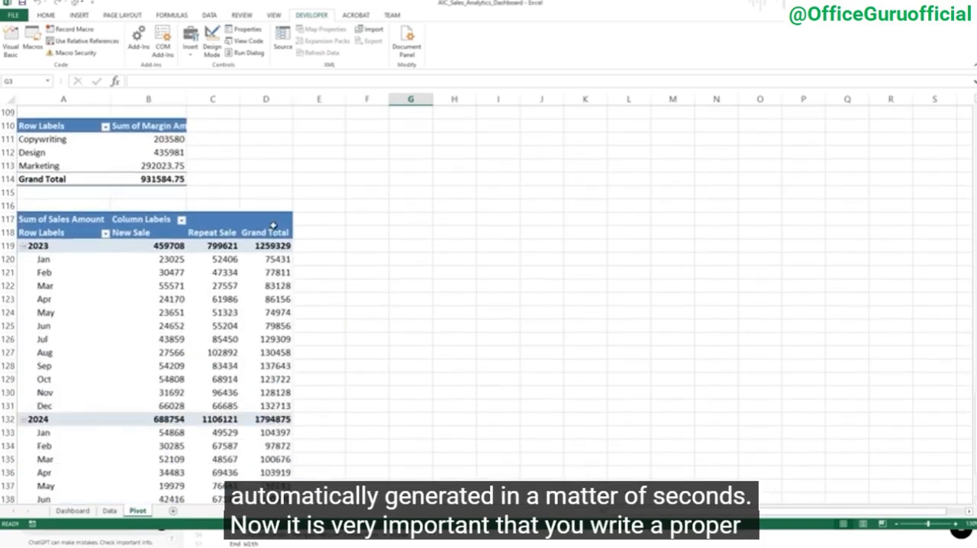
scroll(272, 225, "down", 8)
scroll(275, 232, "up", 12)
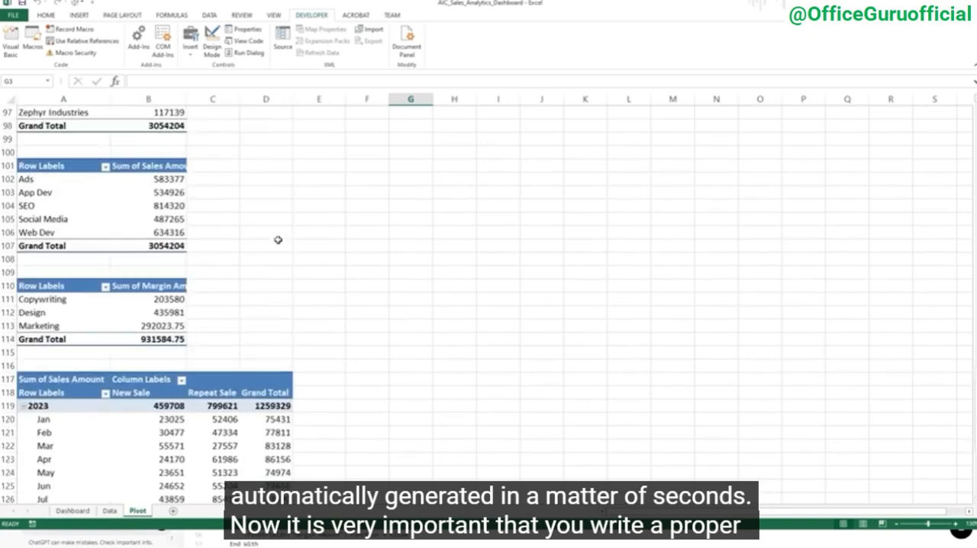
scroll(278, 240, "up", 20)
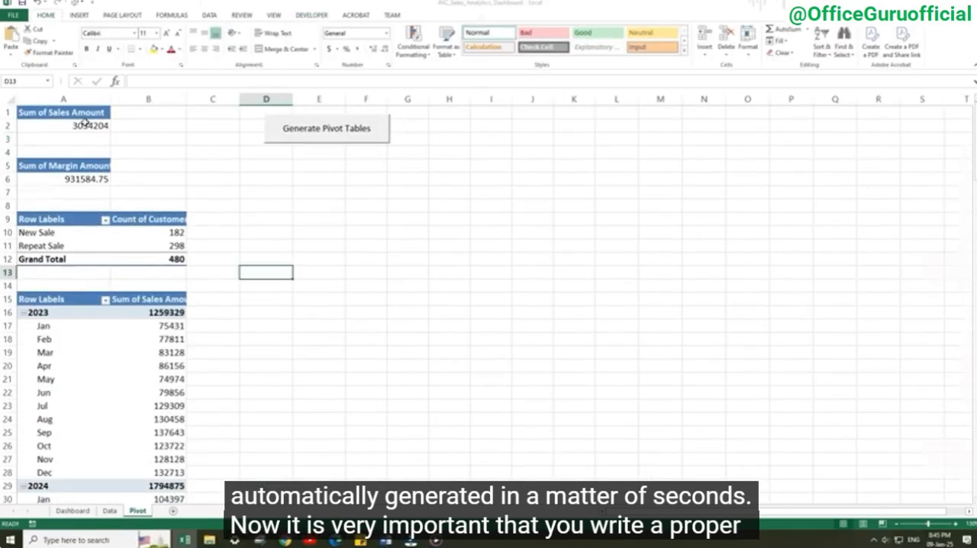
Format the sales amounts in the pivot tables with thousands separators and no decimals
left_click_drag(153, 255, 155, 316)
scroll(183, 336, "down", 10)
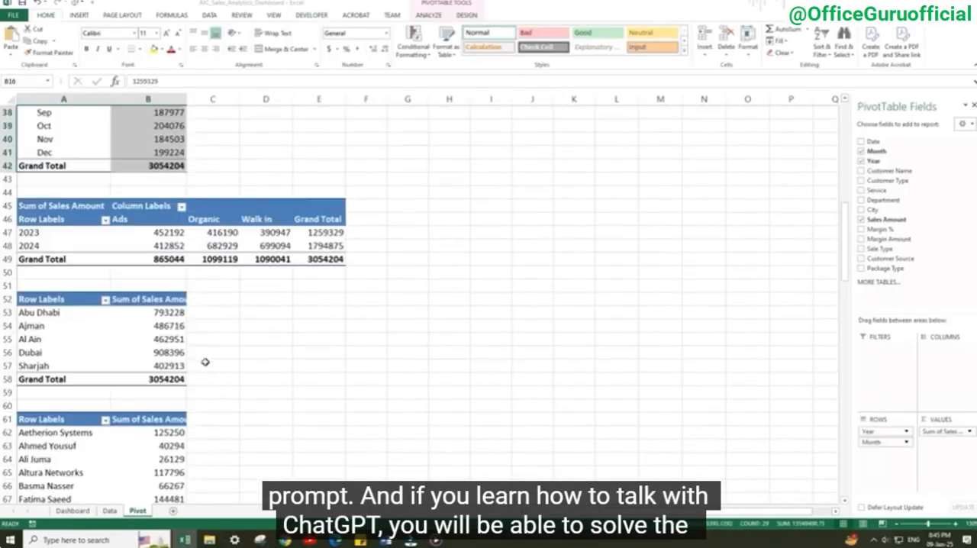
scroll(200, 346, "down", 2)
left_click_drag(170, 232, 174, 298)
scroll(174, 320, "down", 8)
left_click_drag(171, 460, 167, 141)
scroll(165, 199, "down", 11)
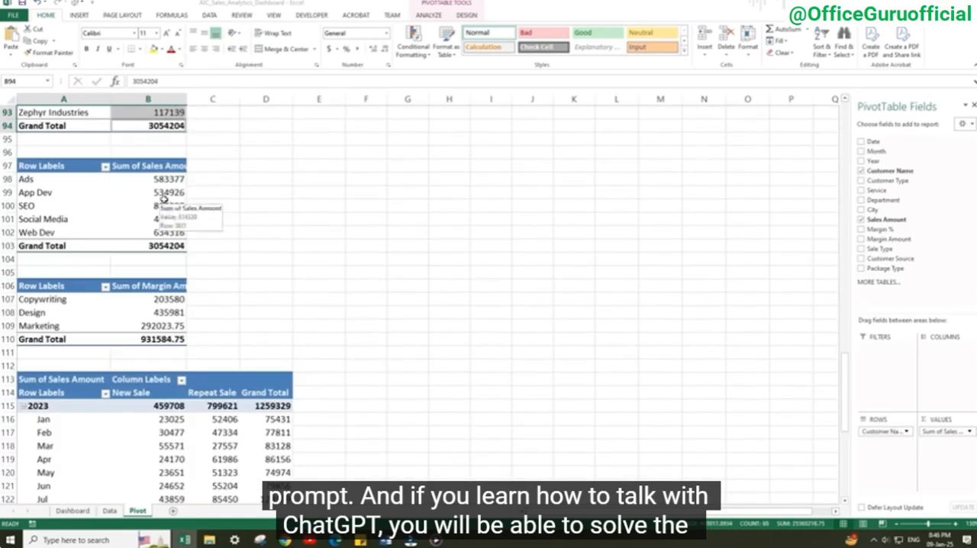
left_click(356, 48)
left_click_drag(164, 179, 271, 472, "ctrl")
double_click(384, 49)
scroll(174, 246, "down", 4)
left_click(356, 48)
double_click(384, 48)
scroll(185, 295, "up", 5)
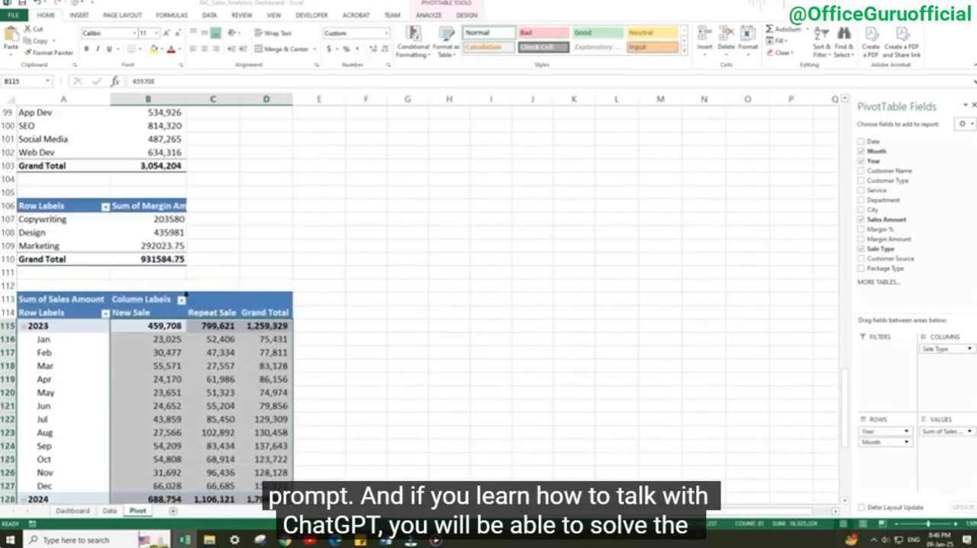
Show the margin amounts in the department pivot table as percentages of the total
right_click(149, 242)
mouse_move(213, 355)
left_click(312, 356)
scroll(244, 229, "up", 15)
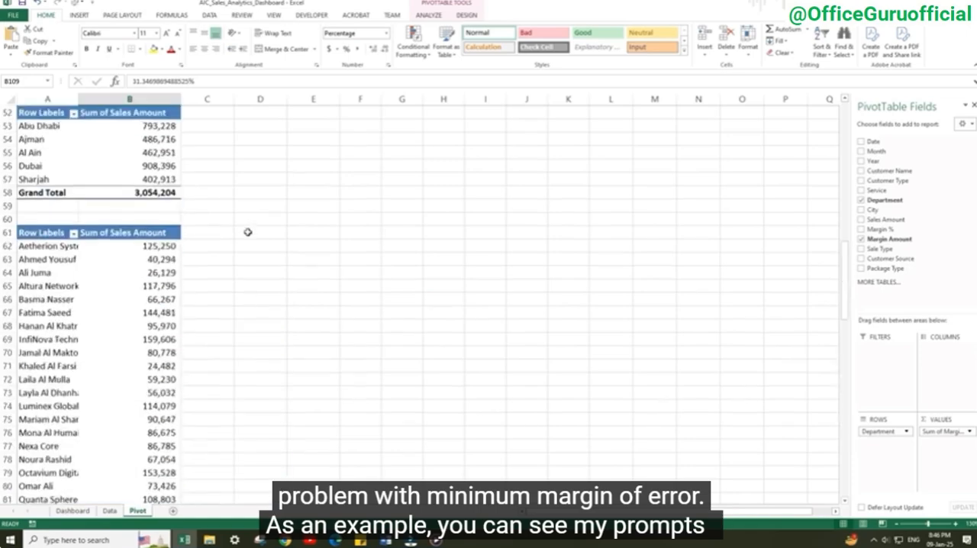
scroll(247, 231, "up", 3)
right_click(241, 167)
mouse_move(294, 220)
left_click(381, 249)
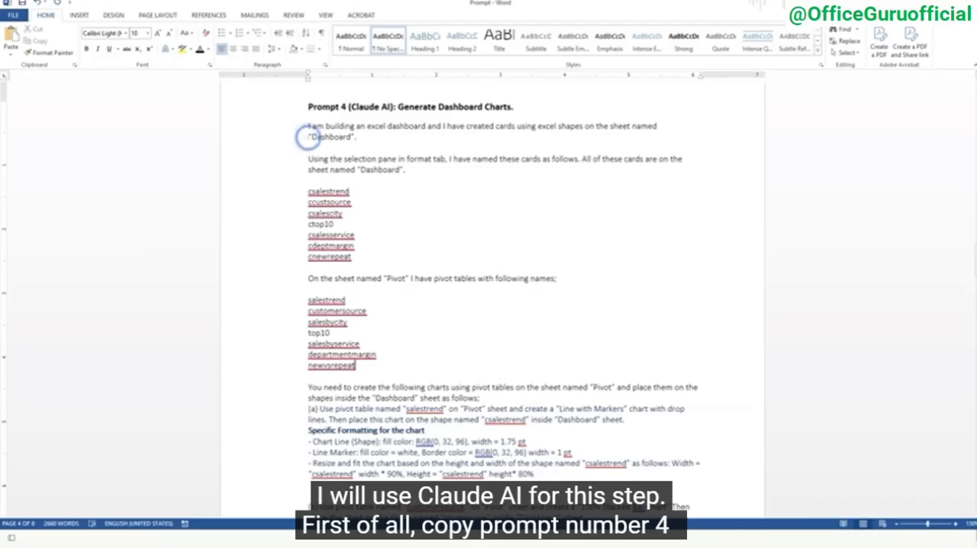
Copy the full text of Prompt 4 (Generate Dashboard Charts) from the Word document and submit it to Claude
left_click_drag(308, 130, 359, 527)
right_click(331, 330)
left_click(351, 356)
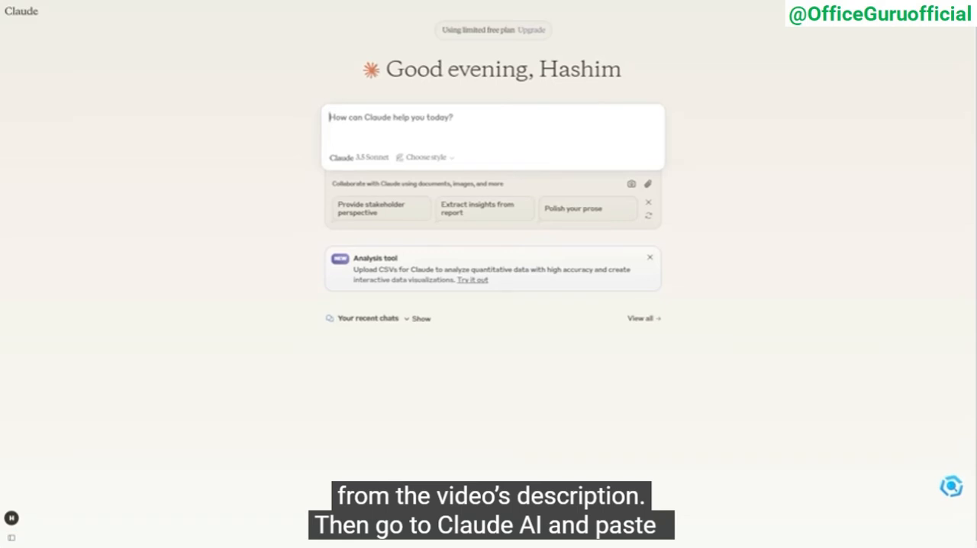
right_click(365, 114)
left_click(428, 248)
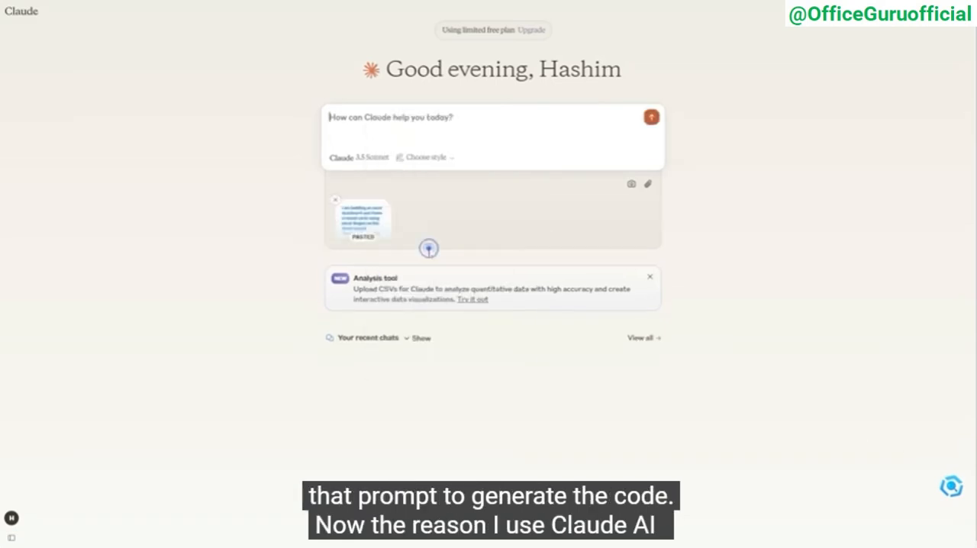
left_click(651, 117)
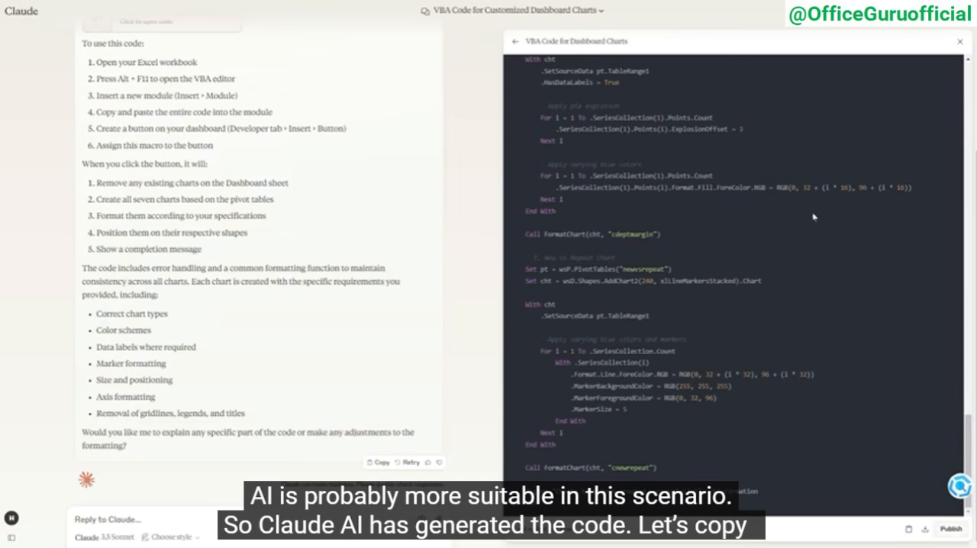
Copy Claude's dashboard chart code and paste it into a new VBA module, starting from the Excel workbook's Dashboard sheet
left_click(908, 530)
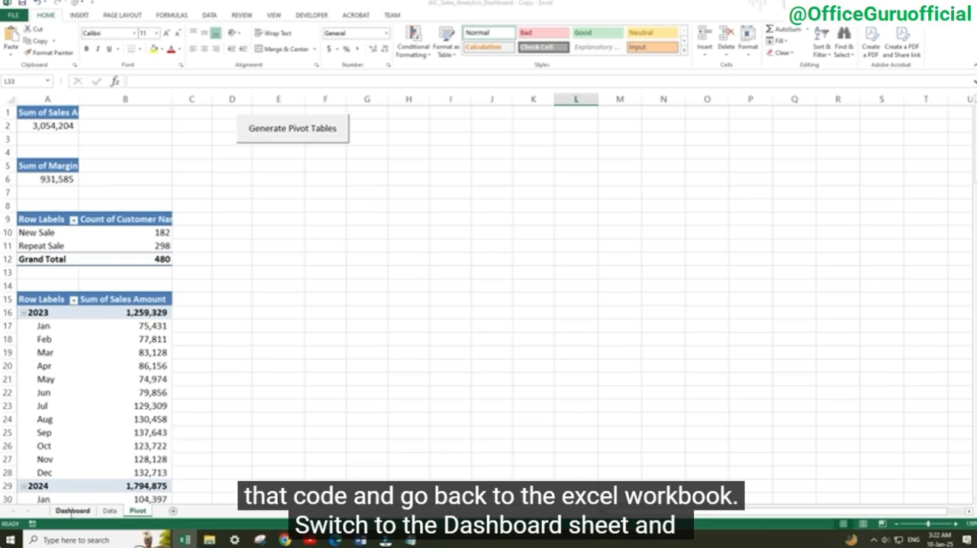
left_click(73, 511)
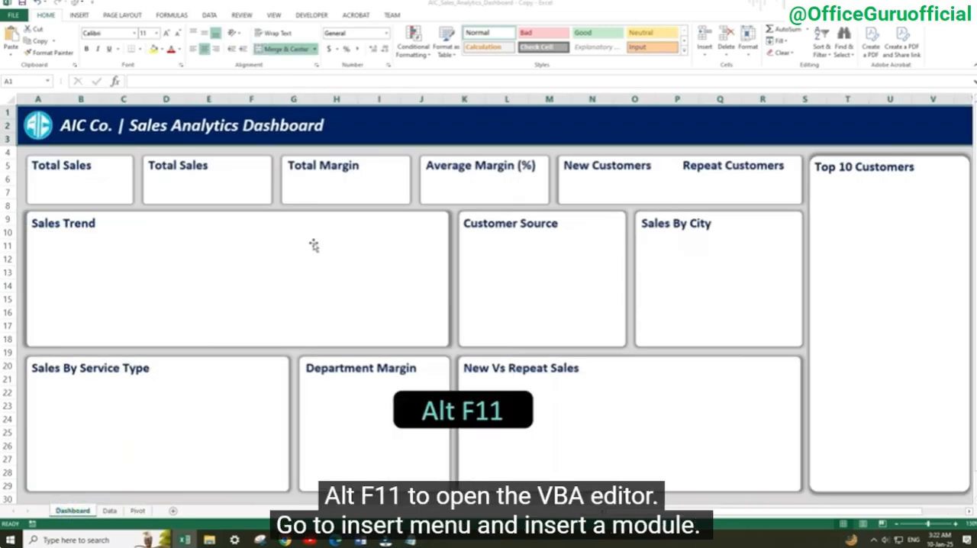
key("alt+F11")
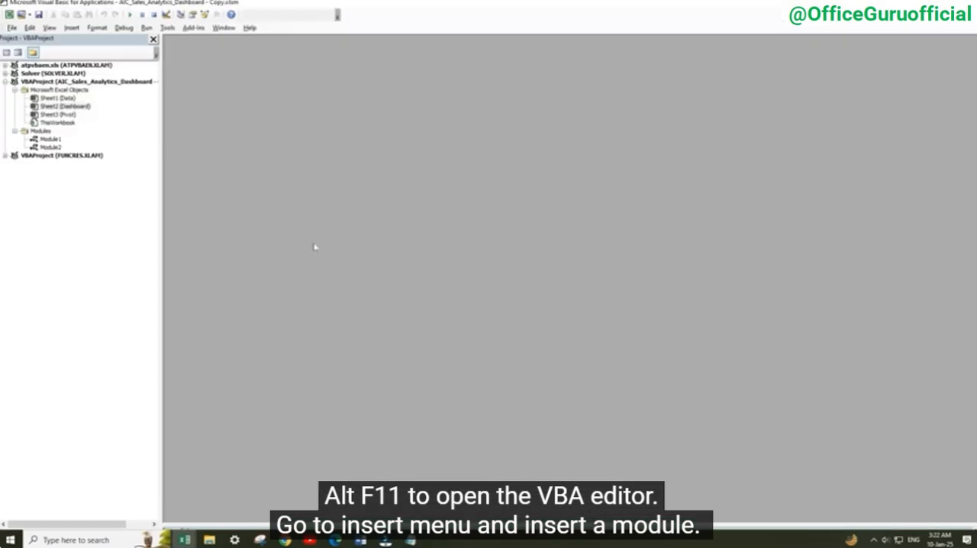
left_click(68, 28)
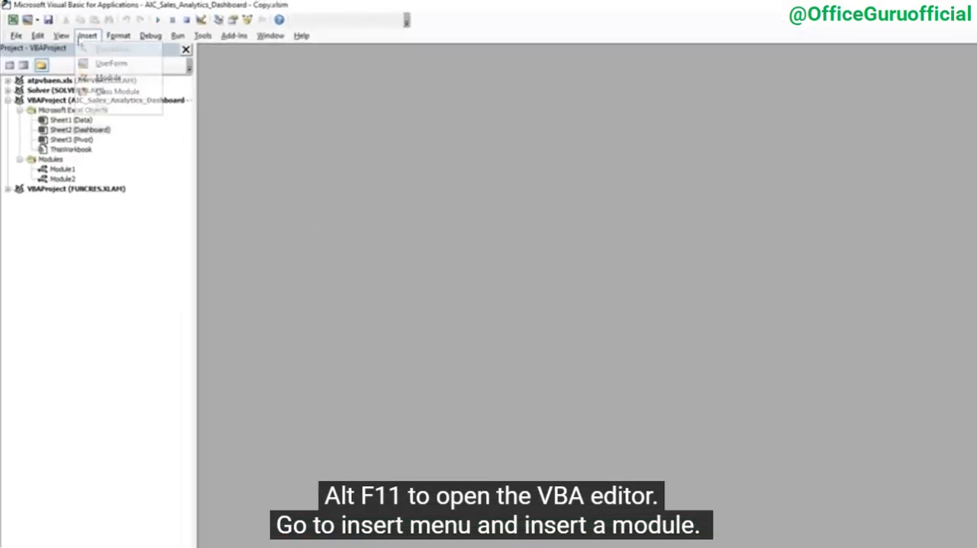
left_click(93, 78)
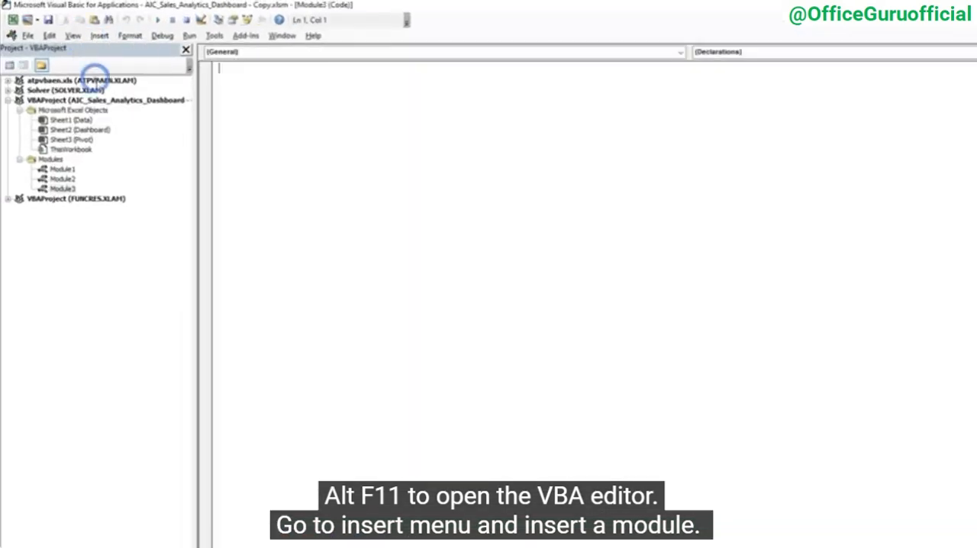
right_click(236, 82)
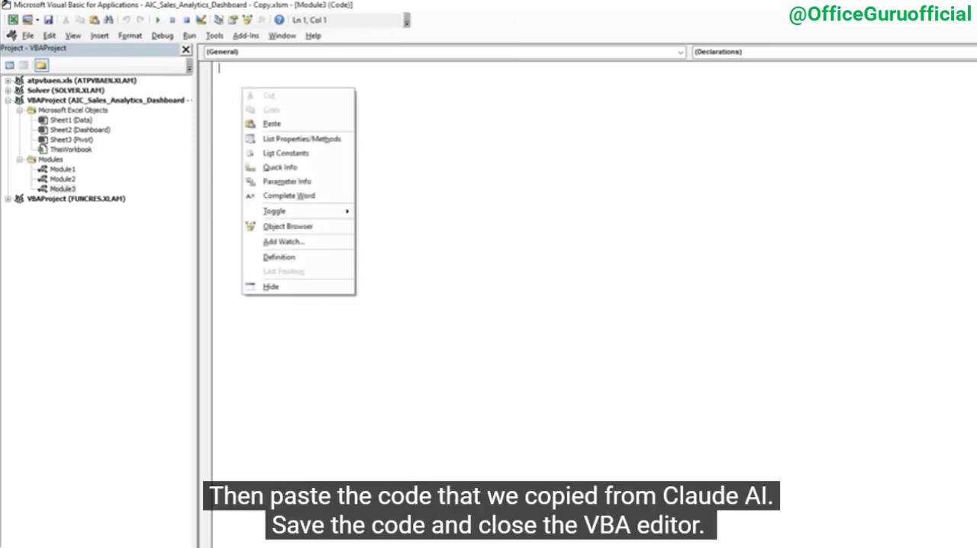
left_click(273, 120)
scroll(588, 298, "up", 15)
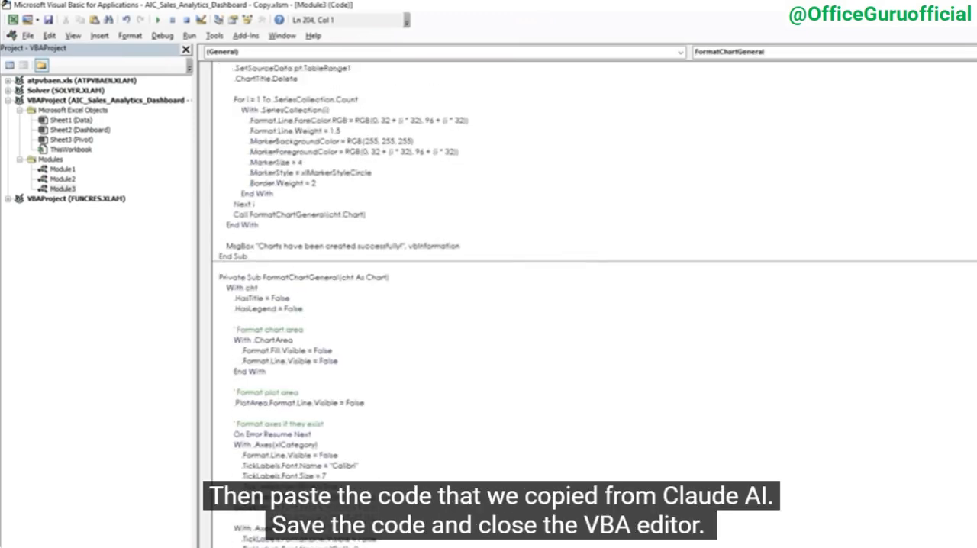
left_click(286, 195)
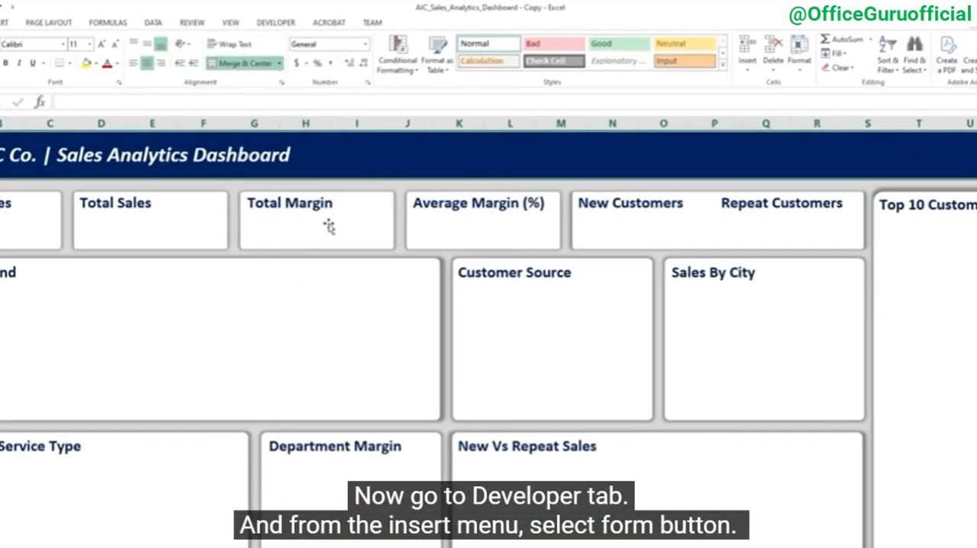
Insert a form button in the dashboard header beside the title and assign it the CreateDashboardCharts macro
left_click(272, 23)
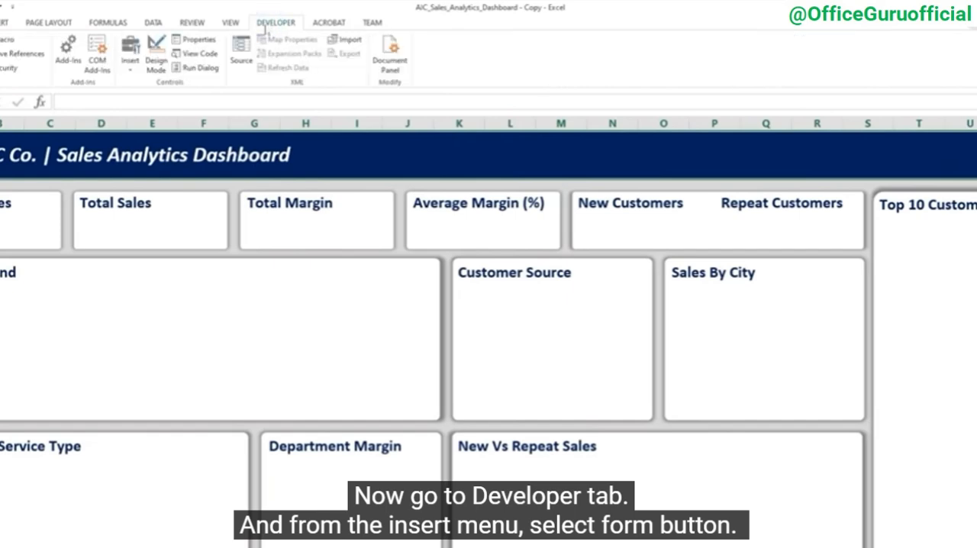
left_click(129, 65)
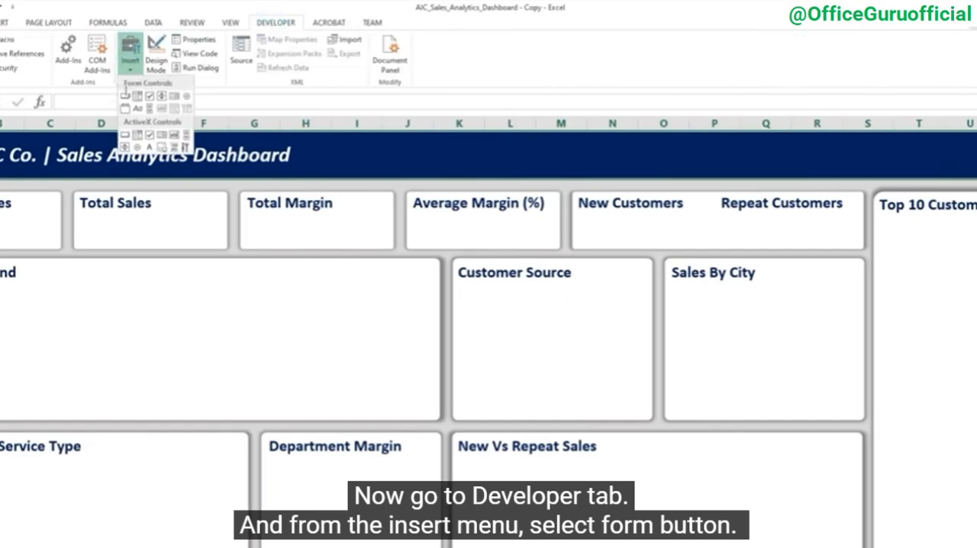
left_click(124, 97)
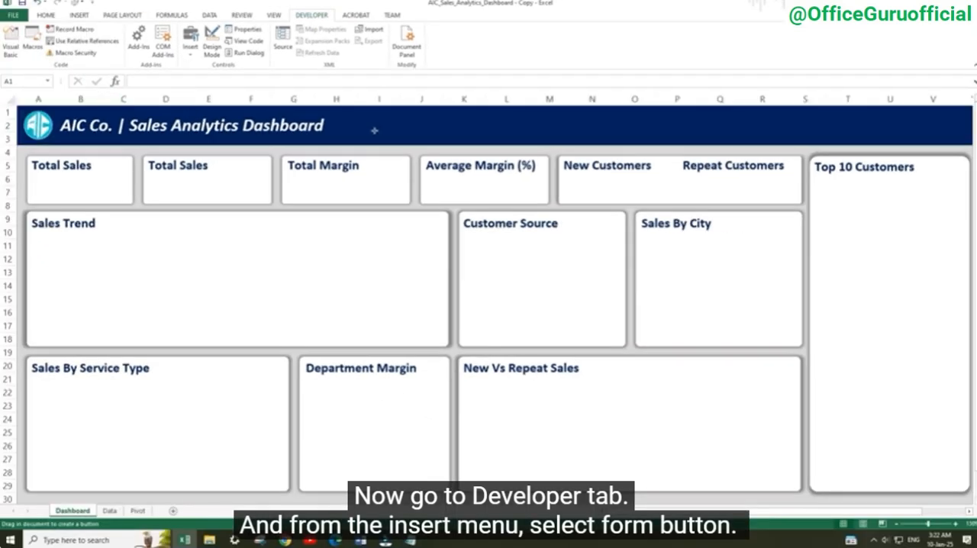
left_click_drag(318, 148, 475, 137)
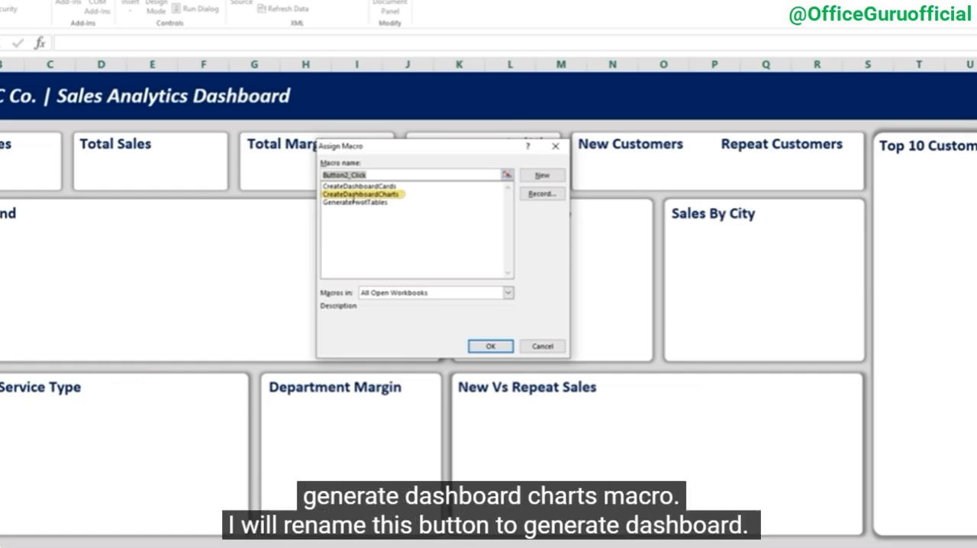
double_click(354, 196)
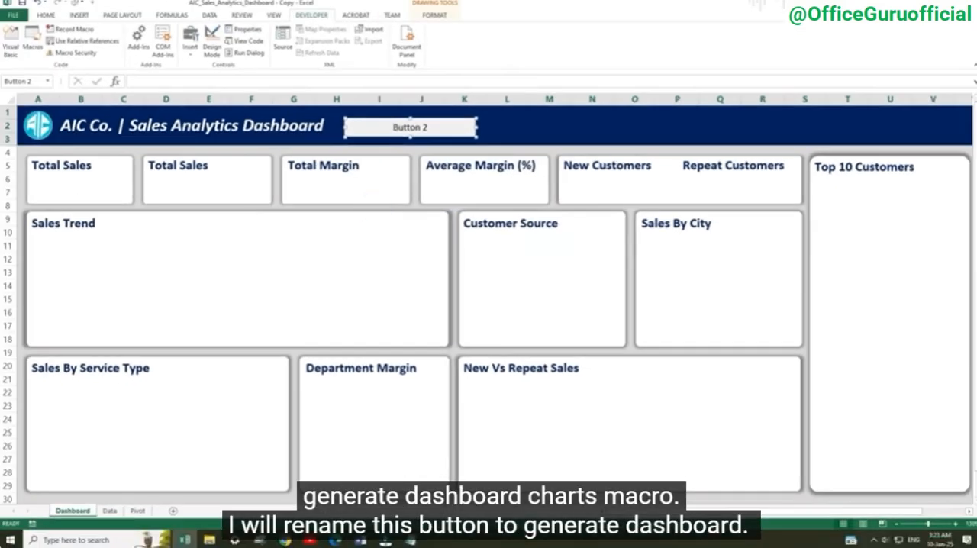
Label the new button "Generate Dashboard" and run its macro to create the charts
left_click_drag(429, 128, 348, 128)
type("Generate")
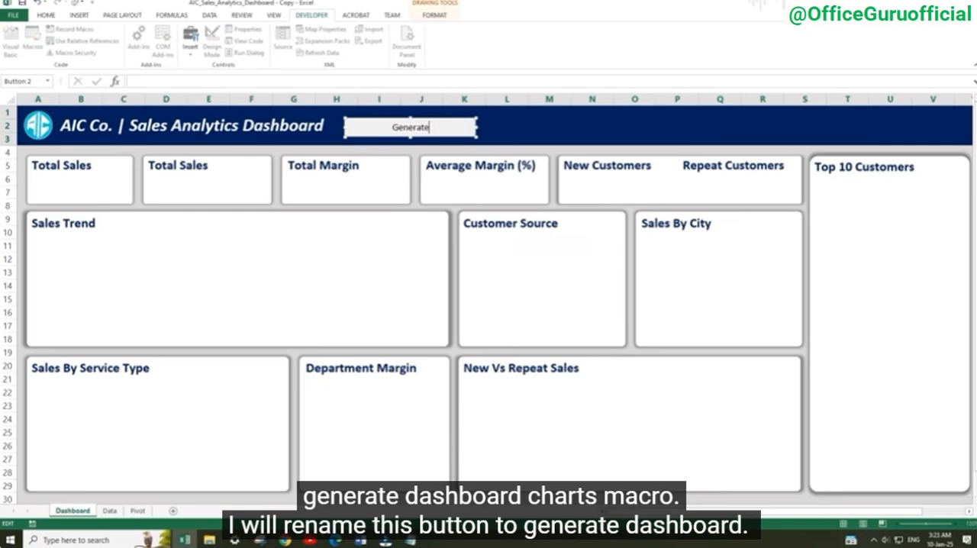
type("Dashboard")
left_click(531, 126)
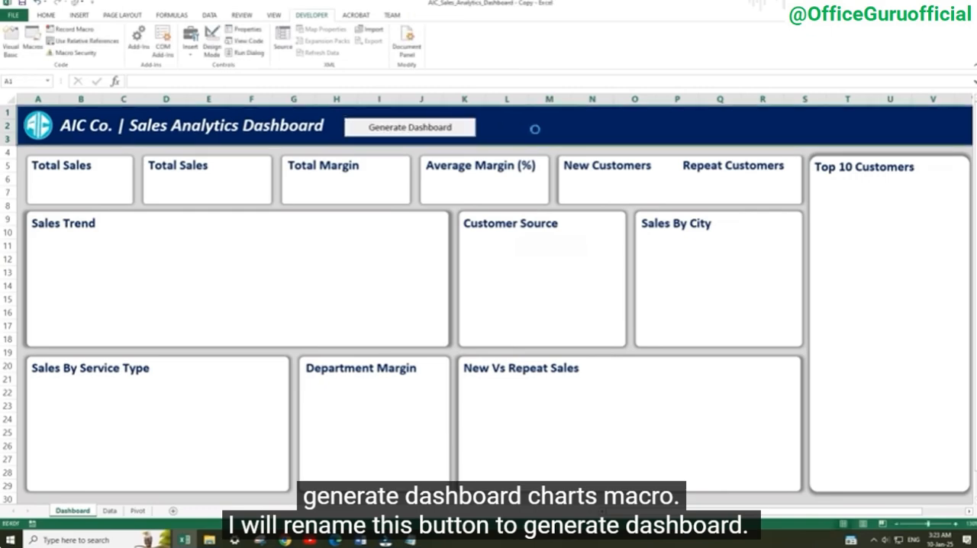
left_click(409, 129)
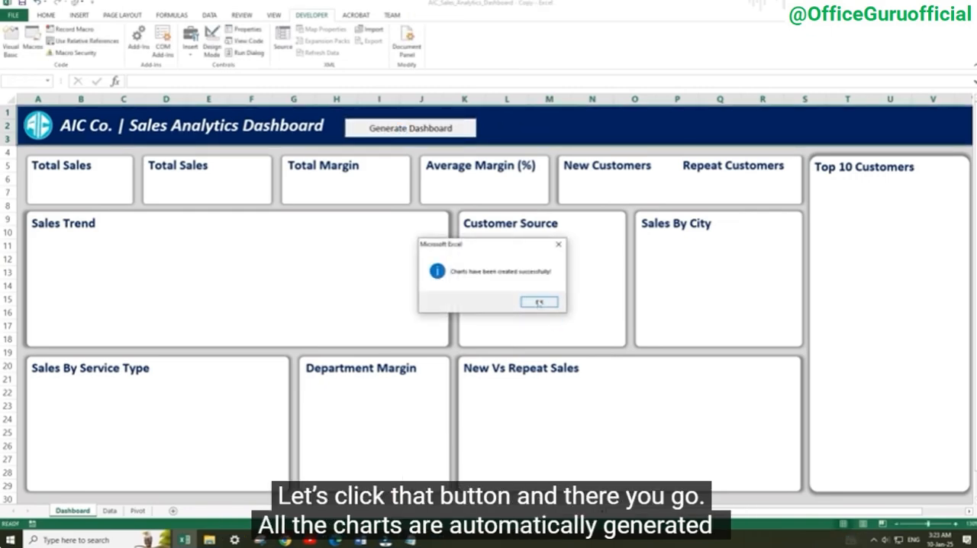
left_click(537, 302)
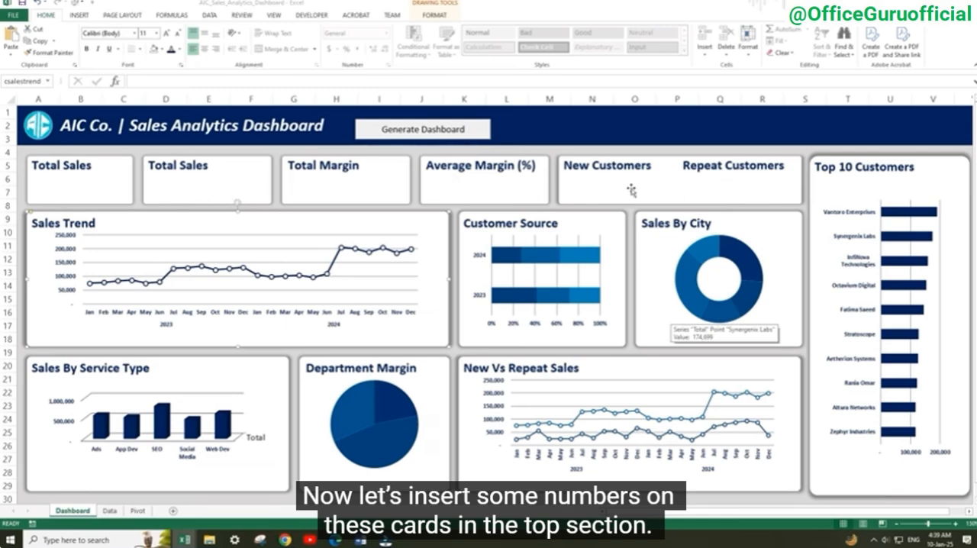
Duplicate the Total Sales text box of the second card and place the copy just below the original title
left_click(230, 187)
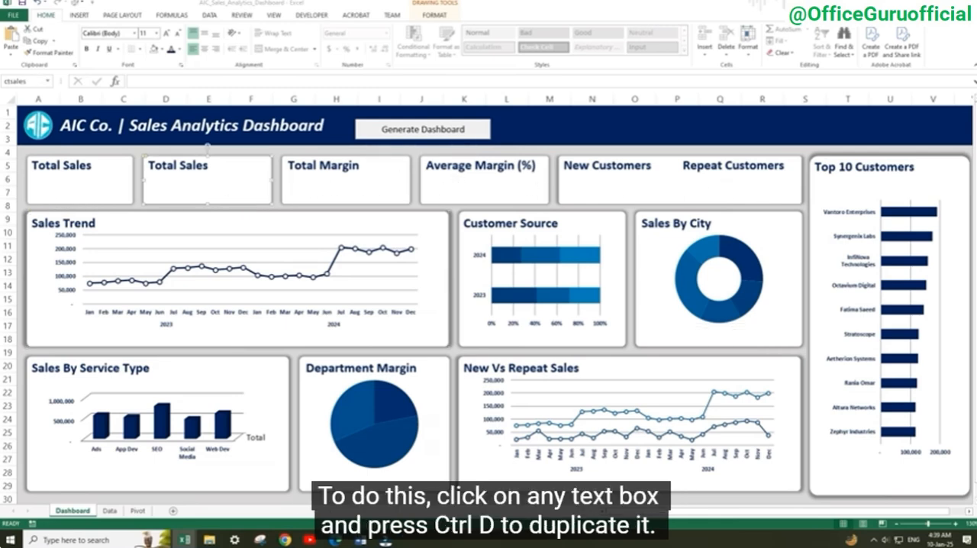
left_click(191, 165)
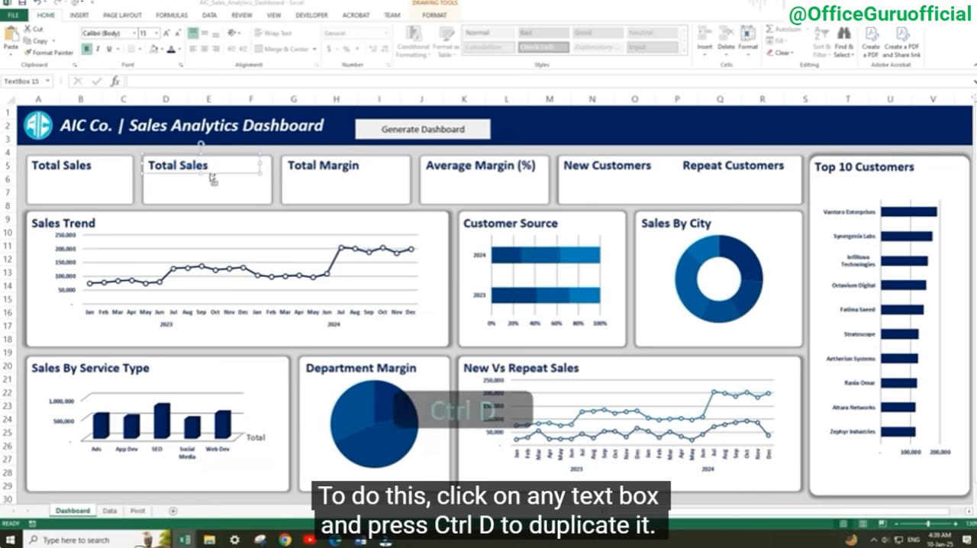
key("ctrl+d")
left_click_drag(226, 189, 219, 192)
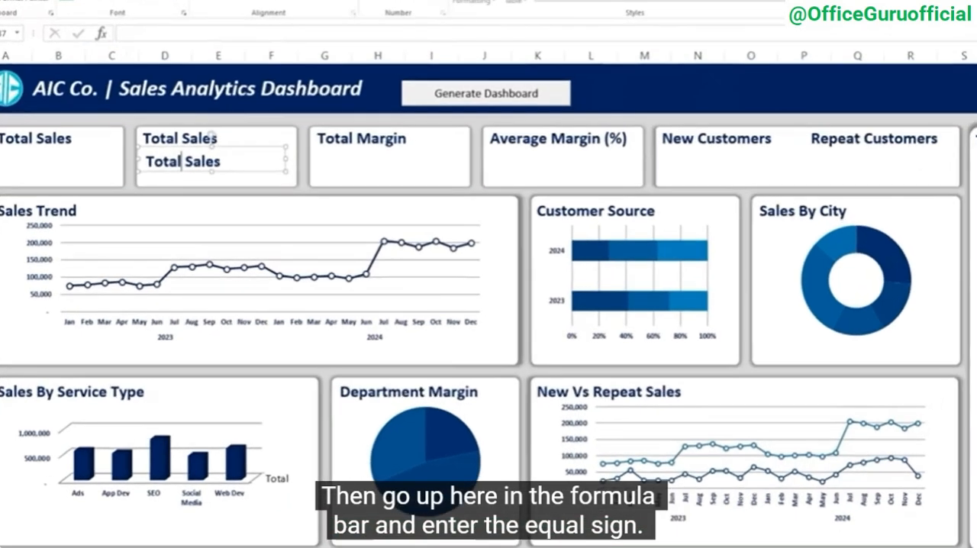
Try to link the copied Total Sales text box to the sales amount in cell A2 of the Pivot sheet
left_click(131, 32)
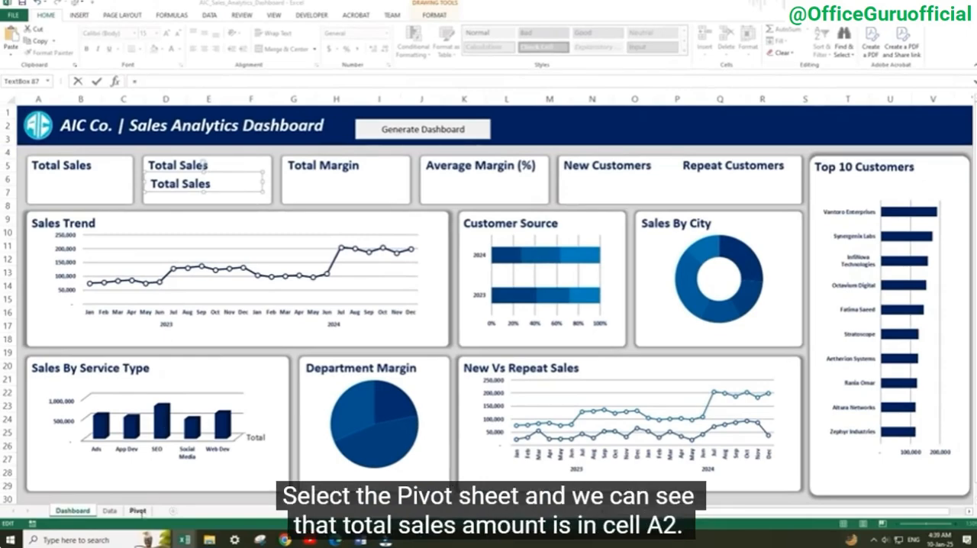
left_click(138, 511)
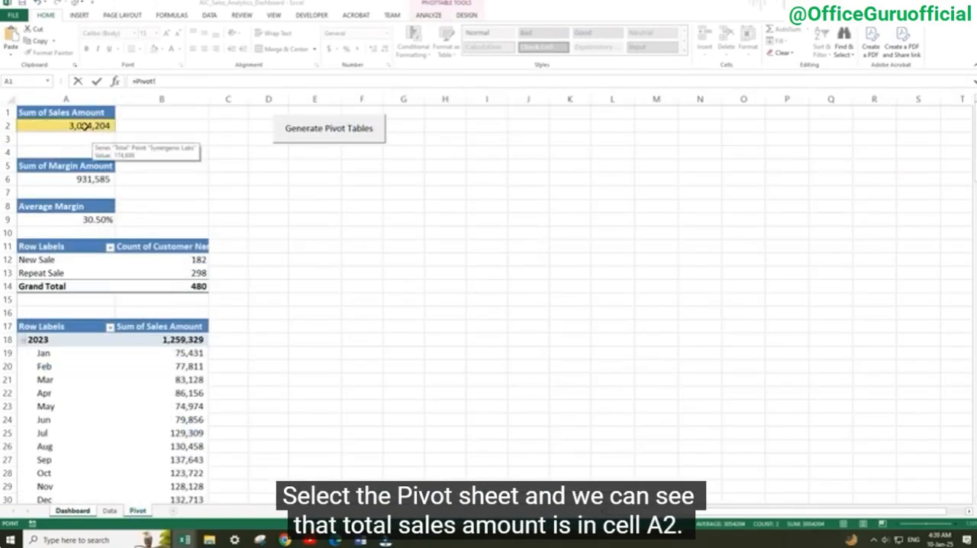
left_click(84, 126)
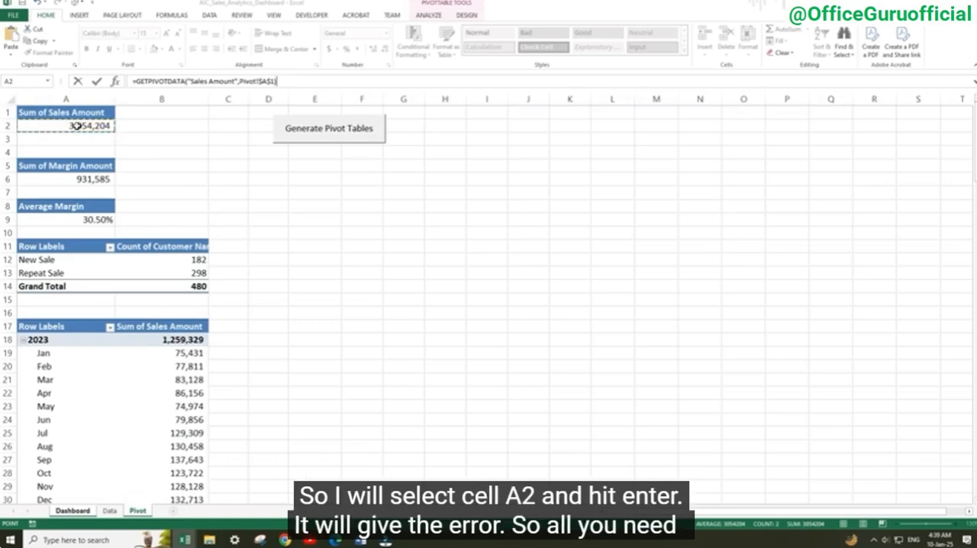
key("Return")
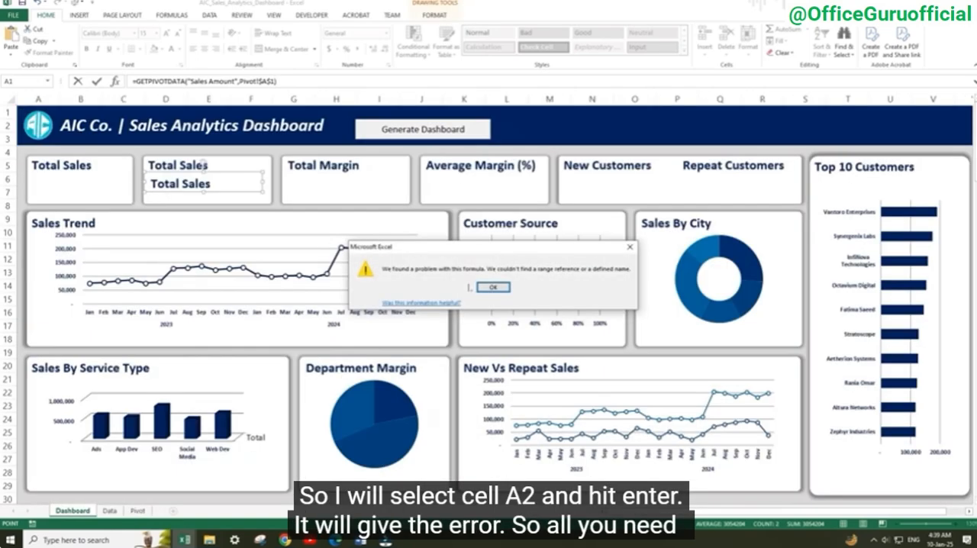
left_click(493, 288)
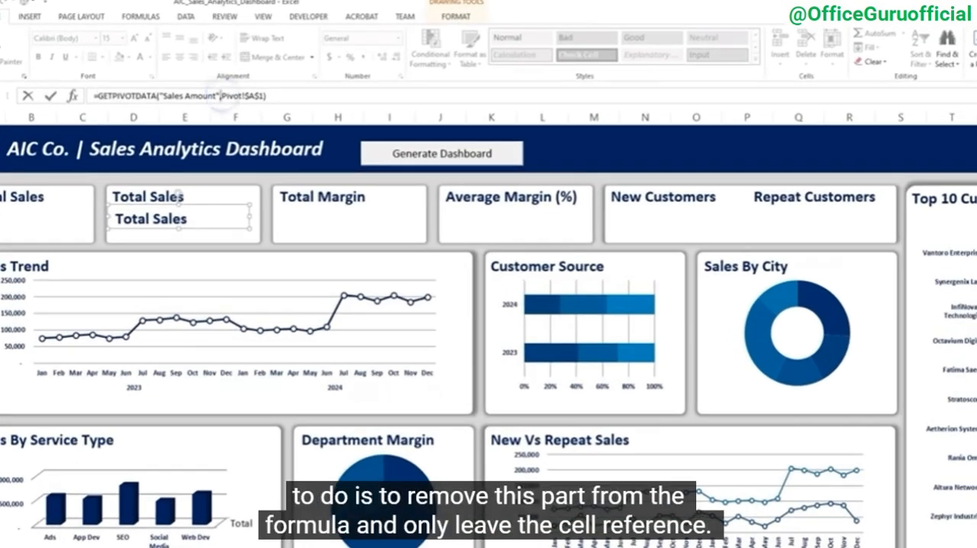
Reduce the text box formula to the plain cell reference =Pivot!$A$2
left_click_drag(219, 98, 97, 97)
key("BackSpace")
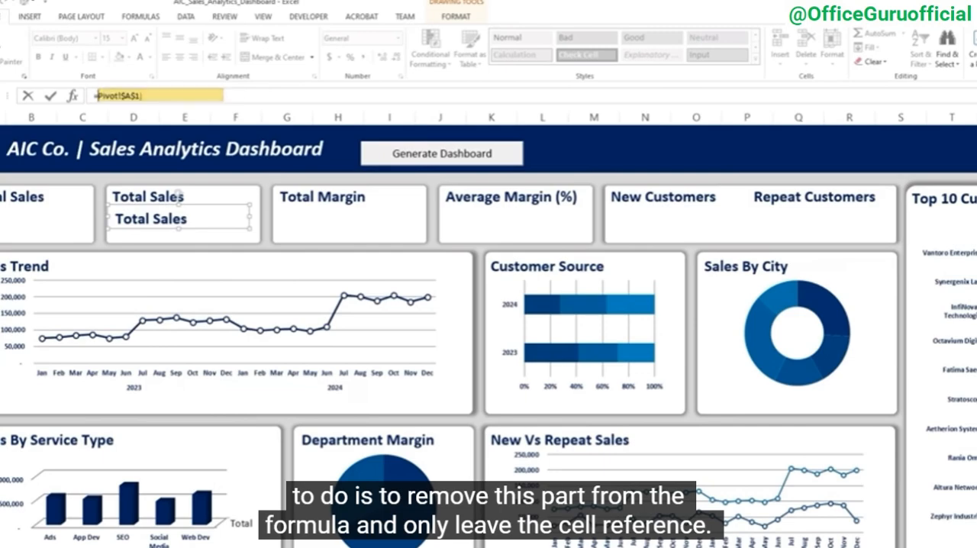
left_click(142, 96)
key("BackSpace")
key("BackSpace")
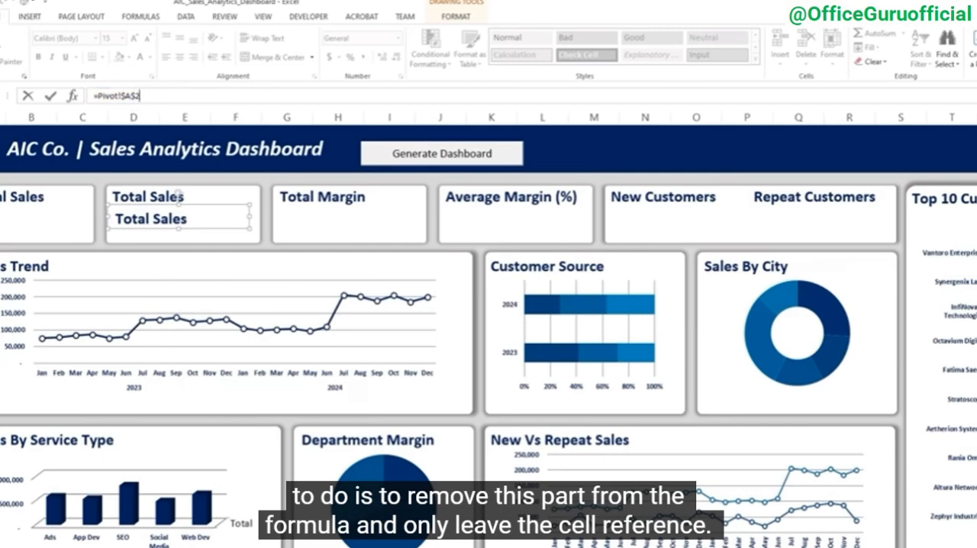
key("Return")
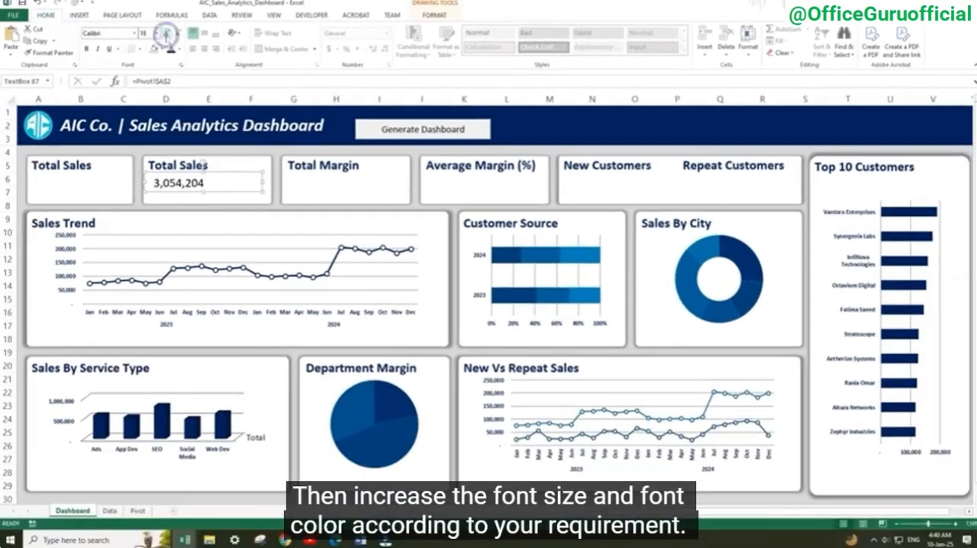
Format the total sales value as bold 24-point text in the dashboard's dark blue
left_click(166, 34)
left_click(166, 33)
left_click(166, 33)
left_click(87, 49)
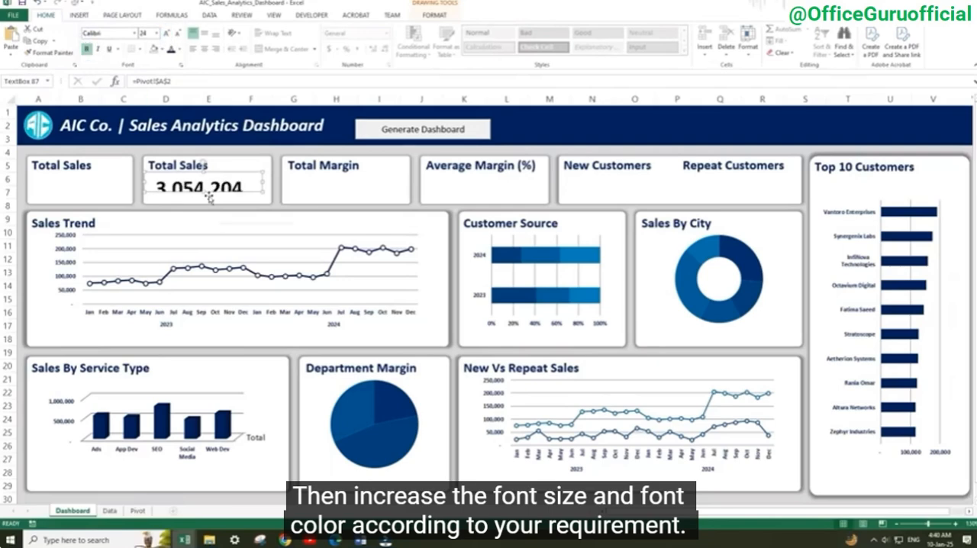
Fit the value box under its Total Sales title and duplicate it for Total Margin, Average Margin (%), New Customers and Repeat Customers
left_click_drag(207, 198, 211, 201)
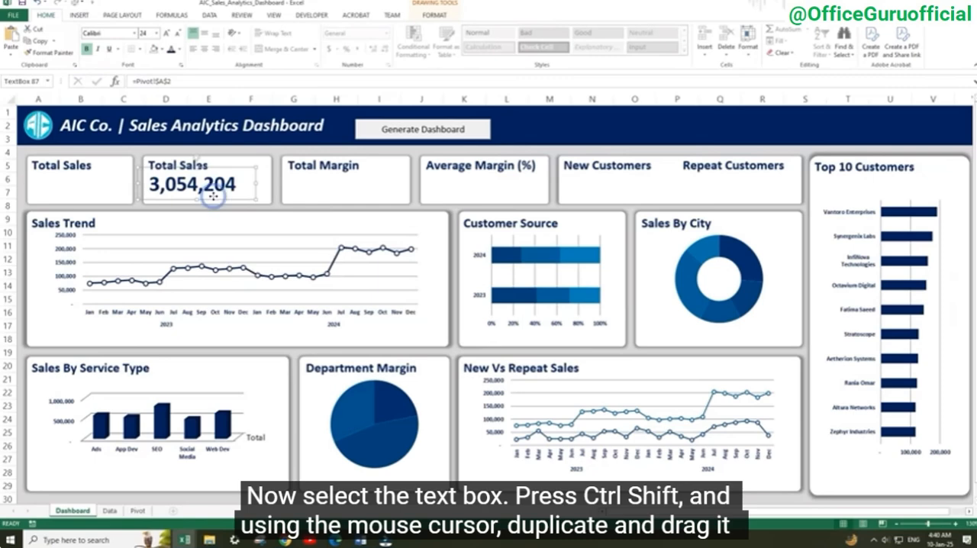
left_click_drag(213, 196, 215, 199)
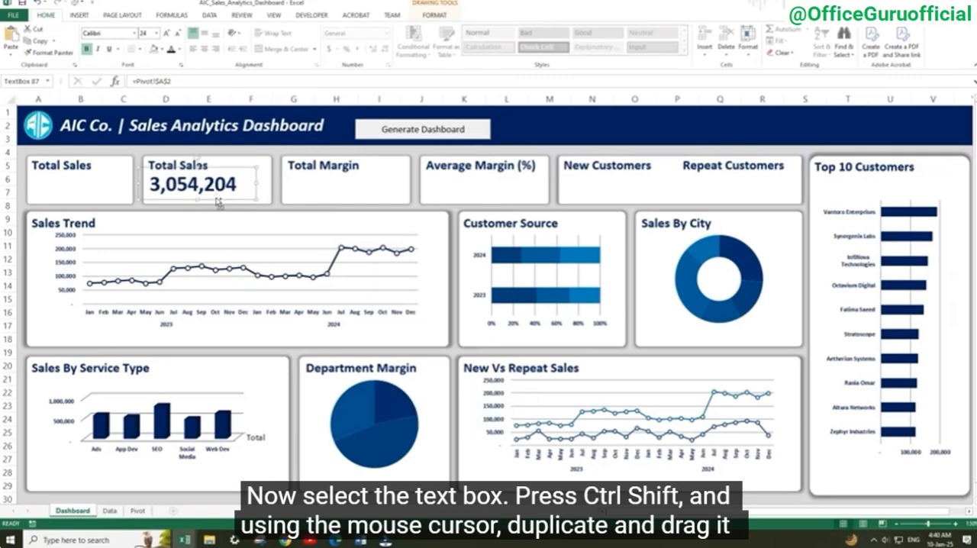
left_click_drag(216, 198, 750, 197)
Look up the margin amount on the Pivot sheet and link the Total Margin value box to =Pivot!$A$6
left_click(337, 196)
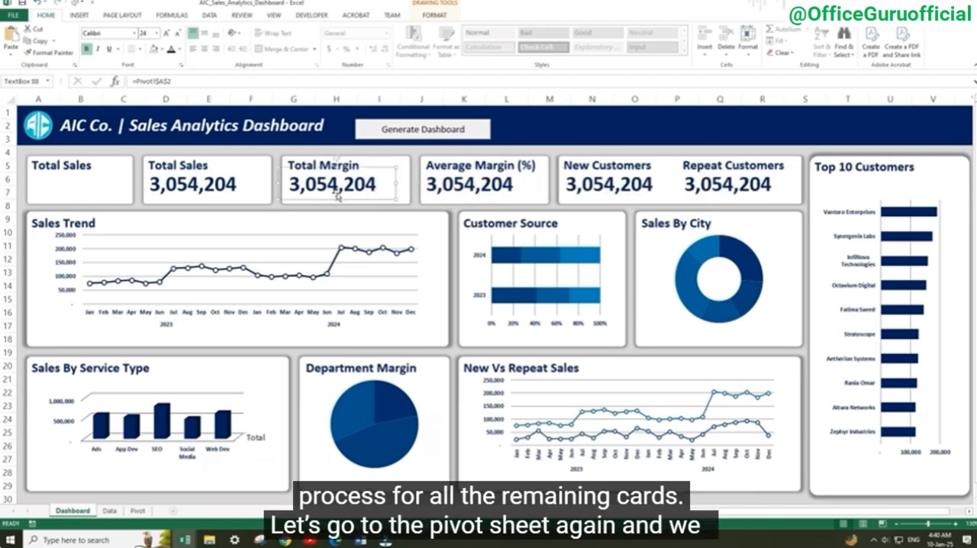
left_click(137, 511)
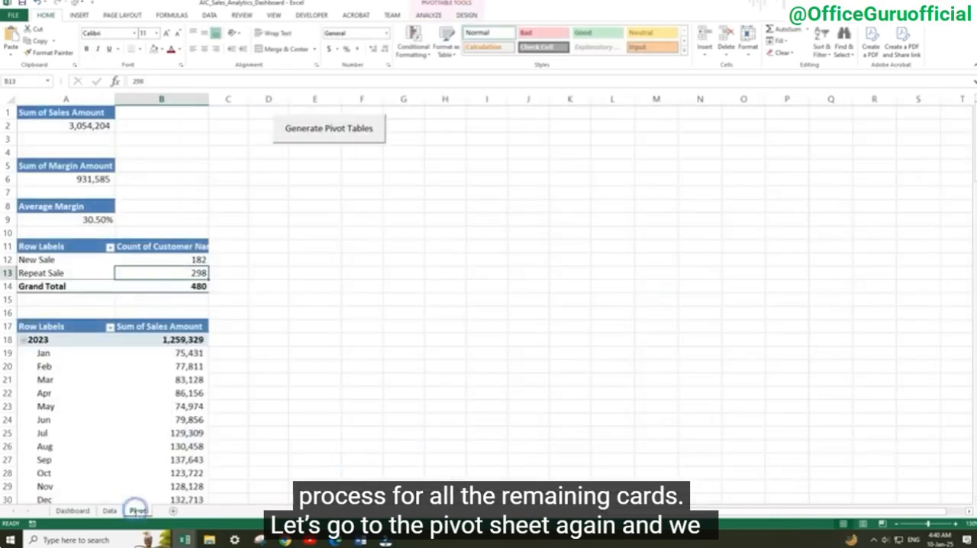
left_click(67, 179)
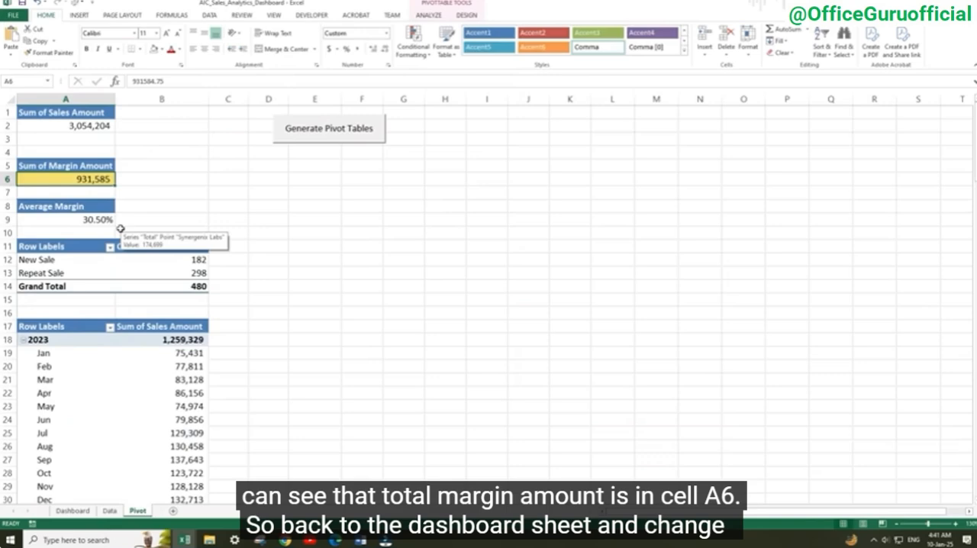
left_click(84, 511)
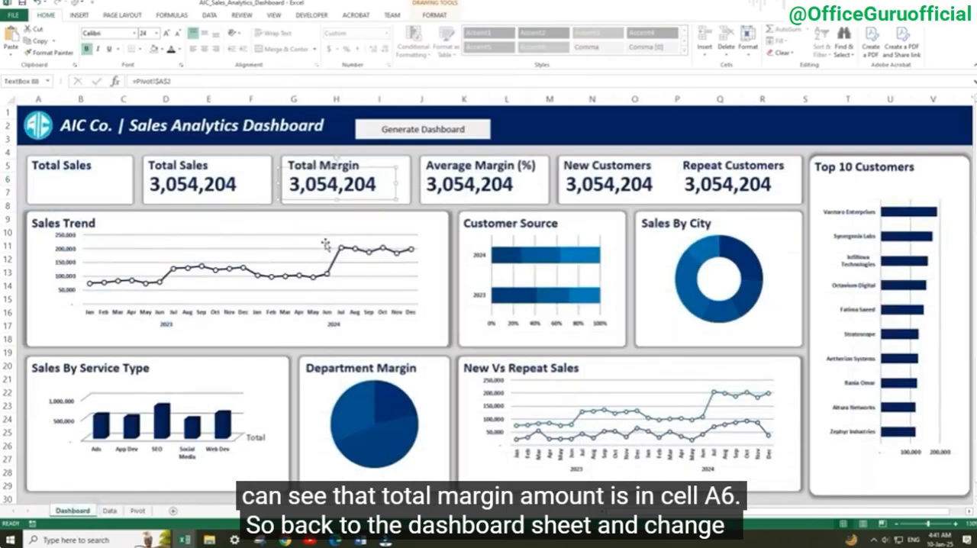
left_click(180, 77)
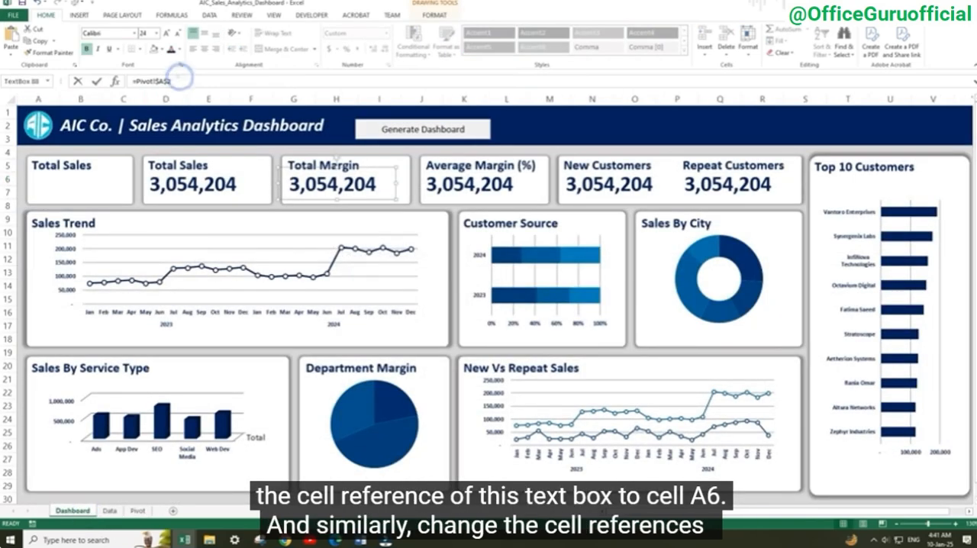
key("BackSpace")
type("6")
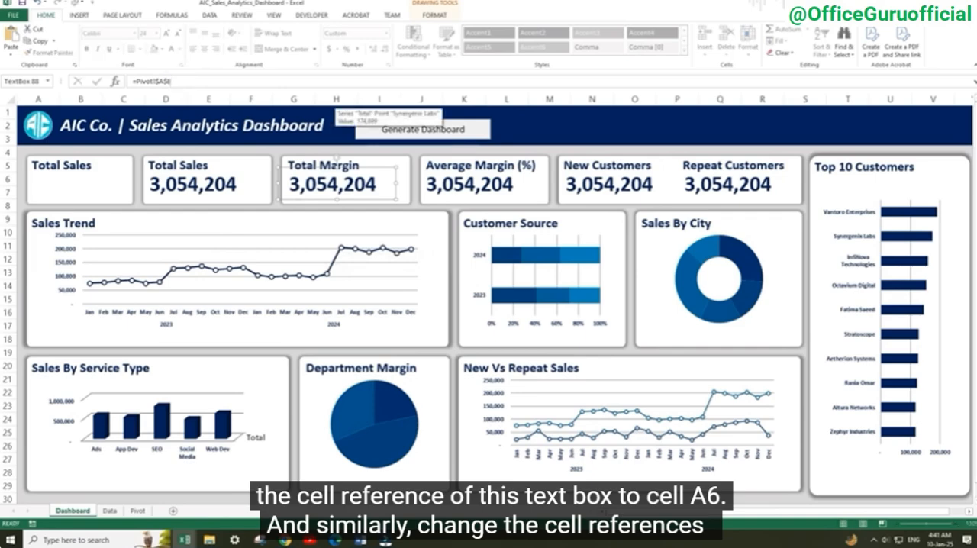
key("Return")
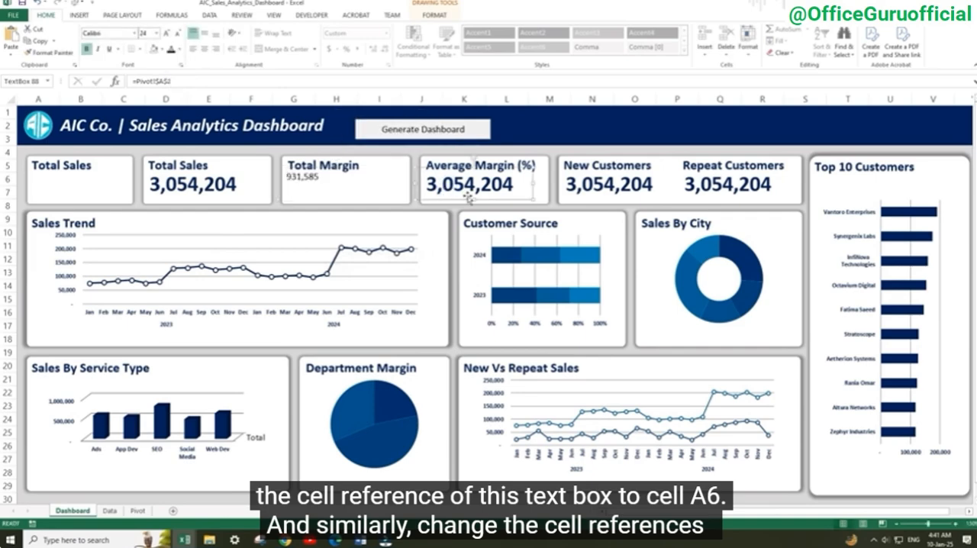
Link the Average Margin (%) value box to Pivot cell A9 and the New Customers value box to =Pivot!$B$12
left_click(138, 510)
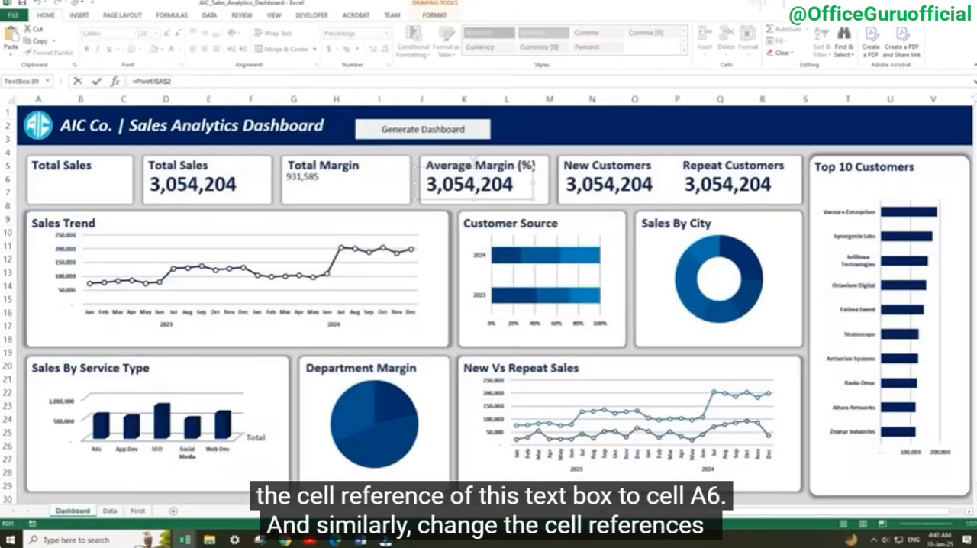
left_click(588, 187)
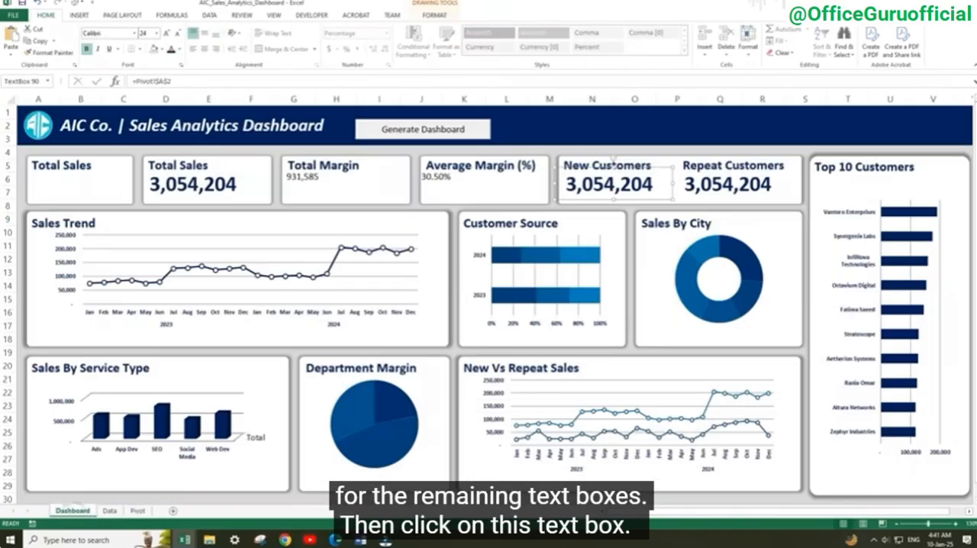
left_click(162, 81)
key("BackSpace")
type("D")
key("Return")
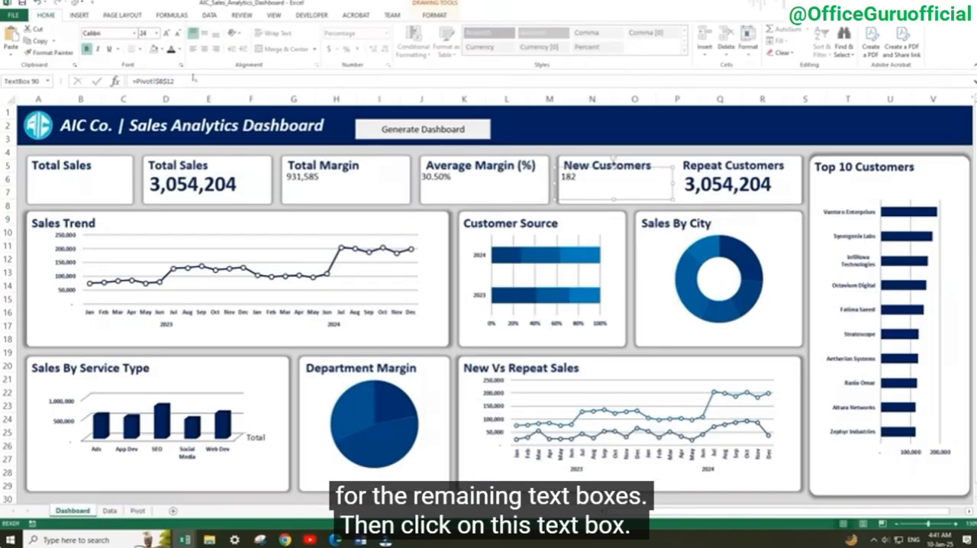
Link the Repeat Customers value box to the Repeat Sale count in Pivot cell B13
left_click(735, 191)
left_click(163, 81)
key("Return")
Copy the Total Sales value's formatting to the Total Margin, Average Margin (%), New Customers and Repeat Customers values with Format Painter
left_click(214, 194)
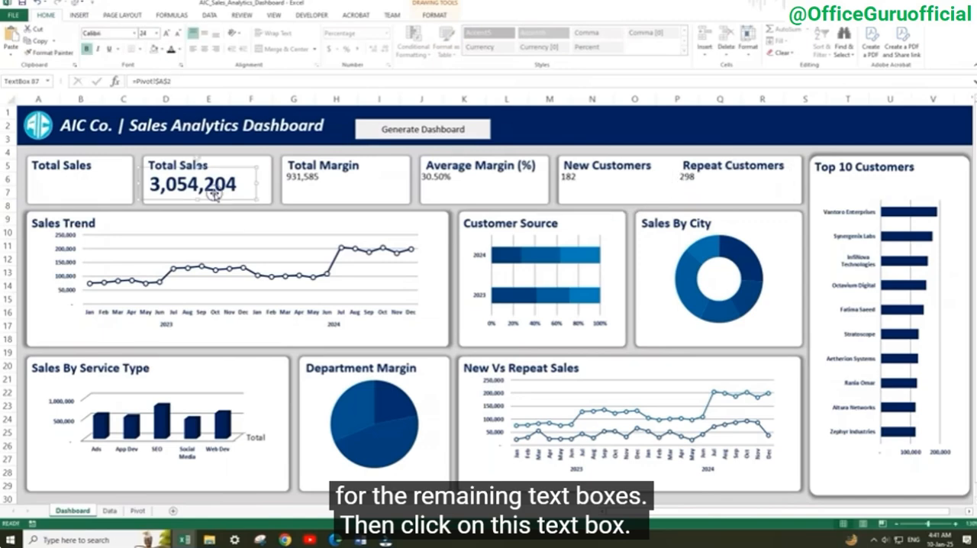
left_click(47, 52)
left_click(302, 192)
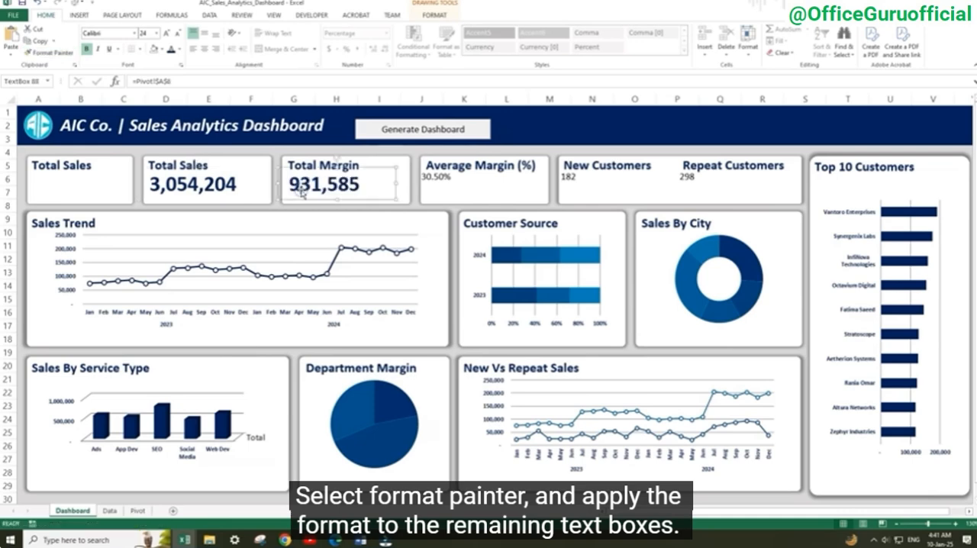
left_click(48, 53)
left_click(439, 188)
left_click(47, 52)
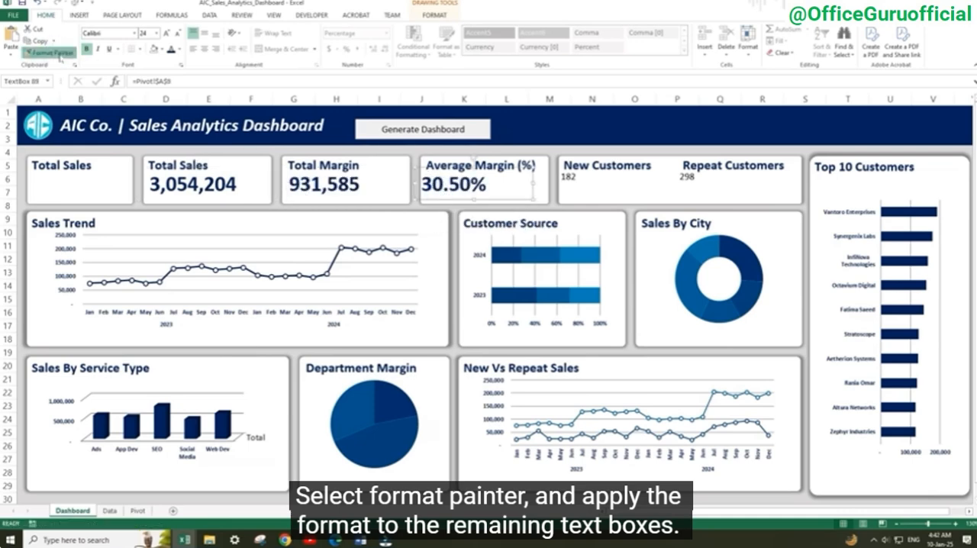
left_click(573, 186)
left_click(47, 53)
left_click(690, 182)
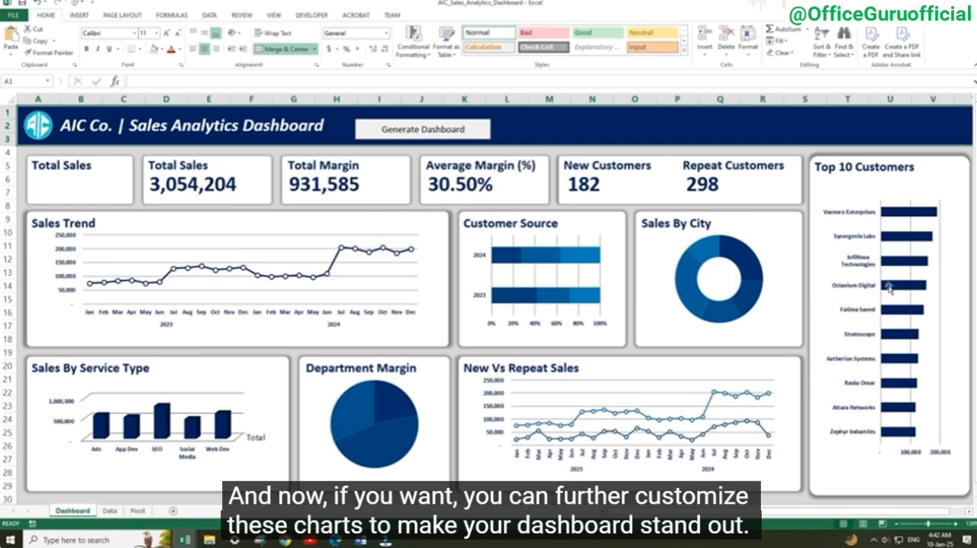
Add data labels to the Customer Source, Sales By City and Department Margin charts, and turn the Sales By Service Type columns into cylinders
mouse_move(524, 292)
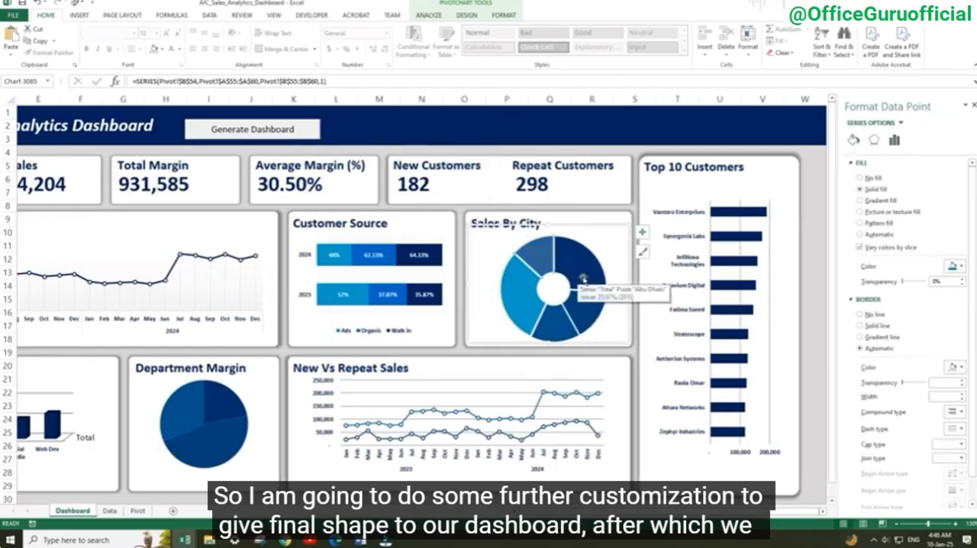
left_click(954, 266)
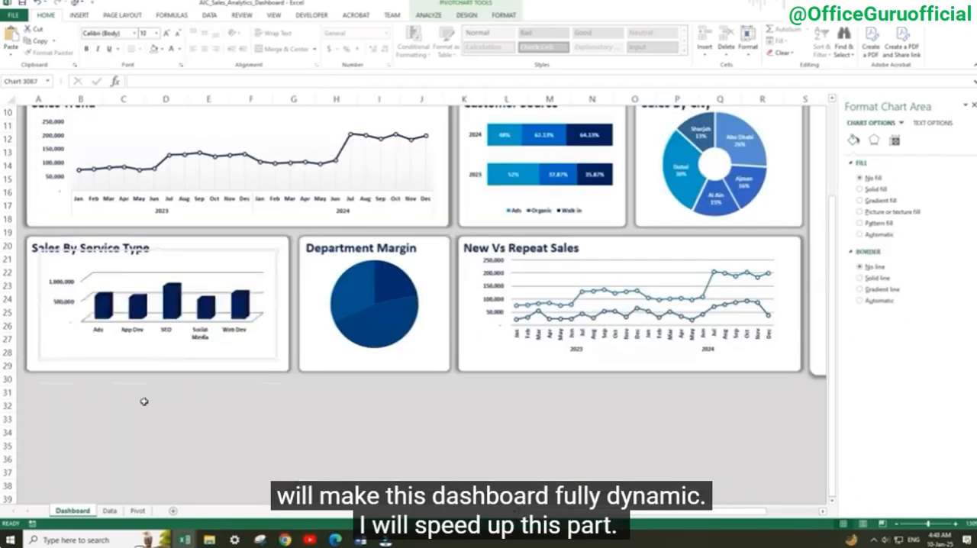
left_click(955, 229)
left_click(319, 427)
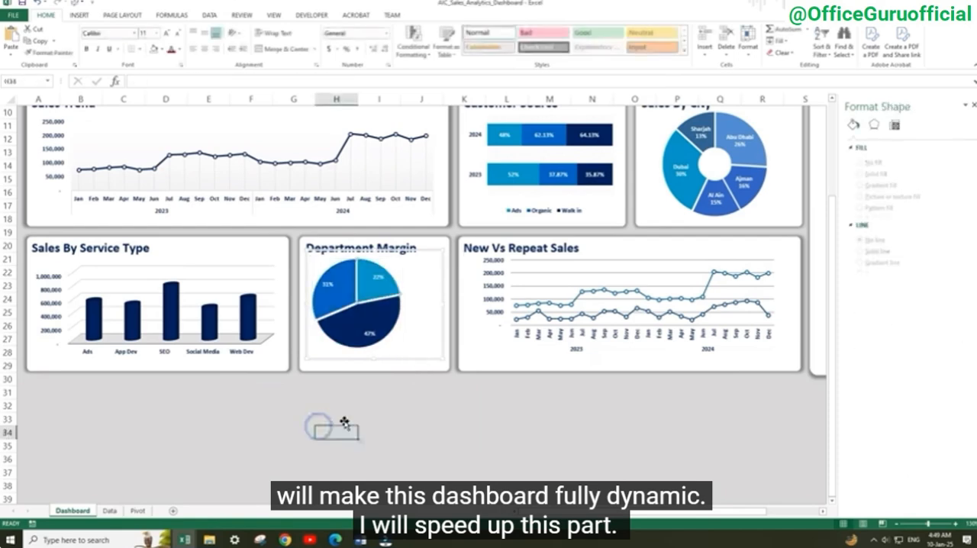
Restyle the New Vs Repeat Sales chart with a dark New Sale line, a light blue Repeat Sale line, round markers and a legend
left_click(637, 328)
left_click(581, 295)
left_click(486, 301)
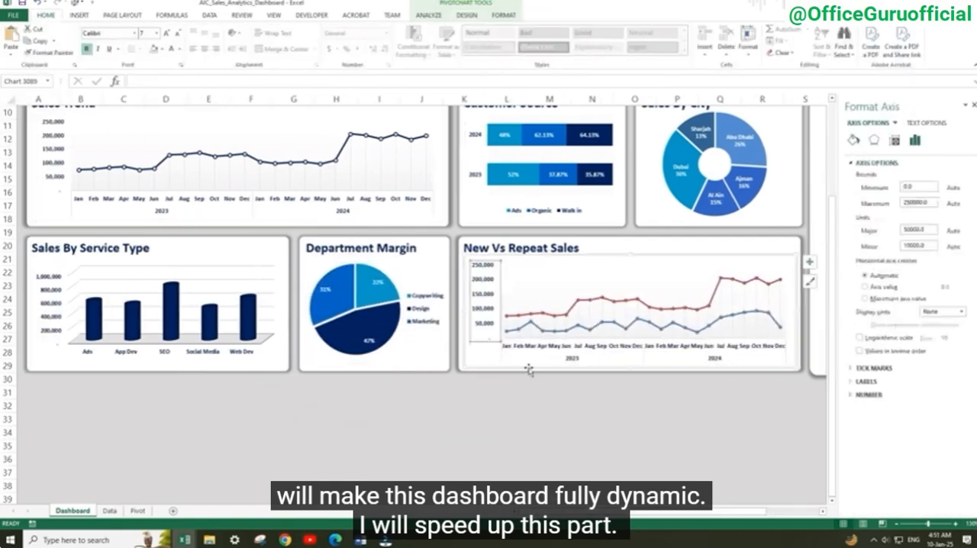
left_click(534, 405)
left_click(523, 284)
left_click(585, 392)
Show the sales axes in thousands and retitle the first card as Filter
scroll(585, 344, "up", 3)
left_click(720, 489)
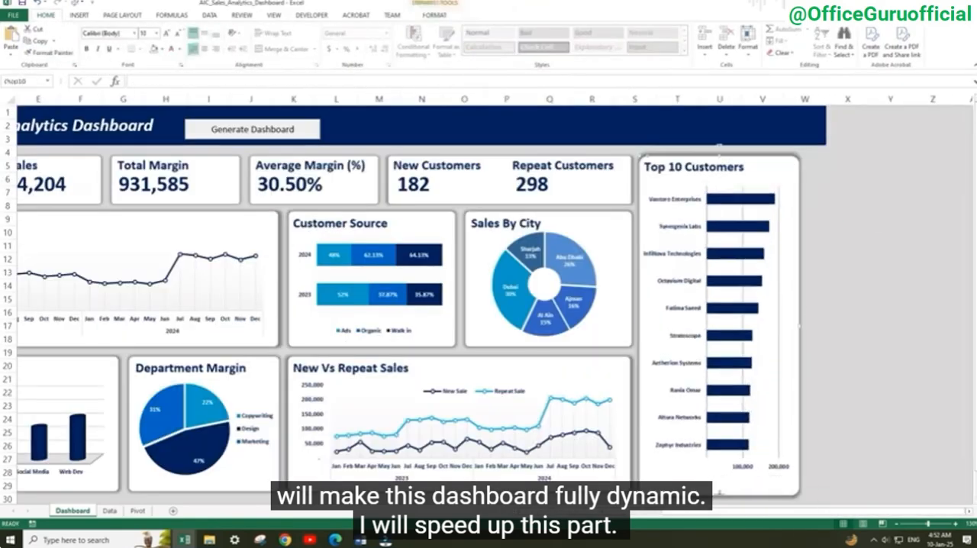
key("ctrl+1")
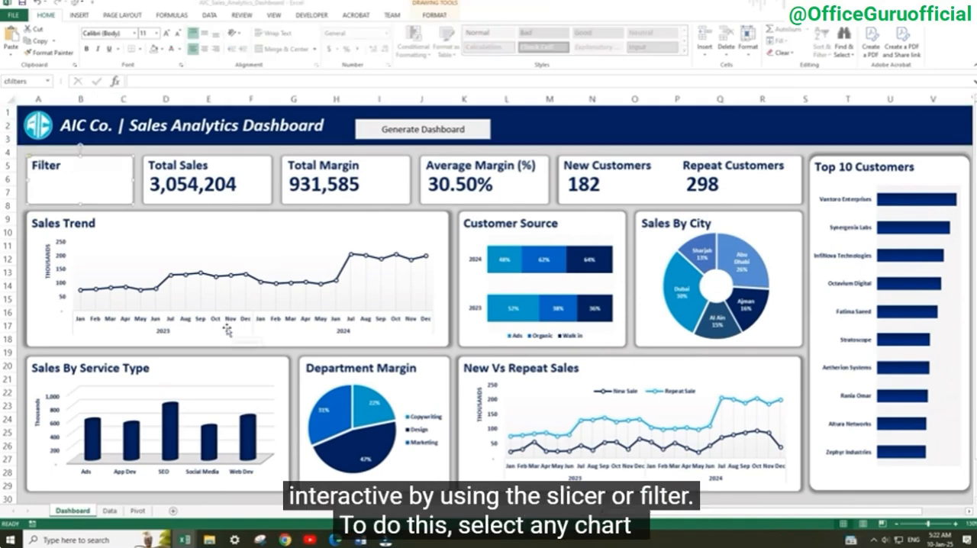
Insert a slicer for the Year field from the Sales Trend chart
left_click(227, 330)
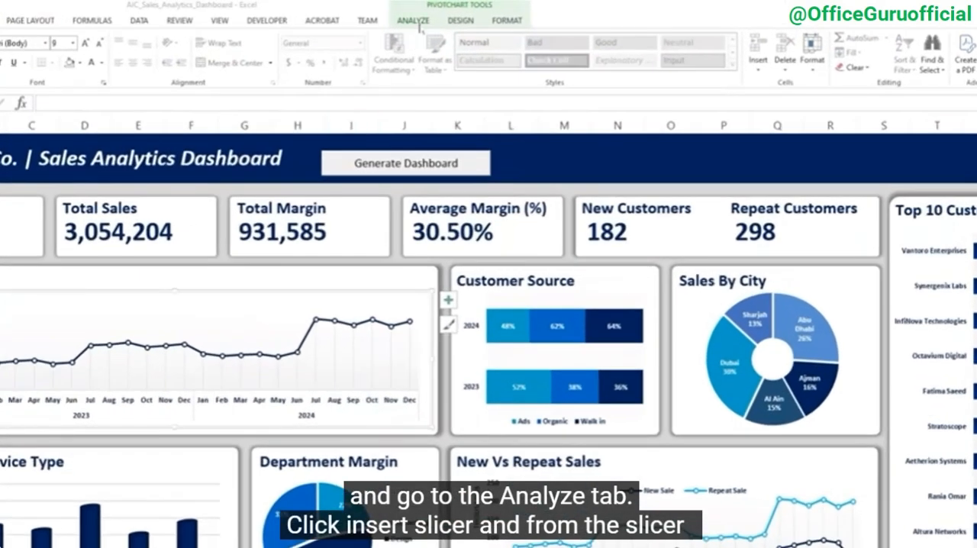
left_click(413, 21)
left_click(135, 57)
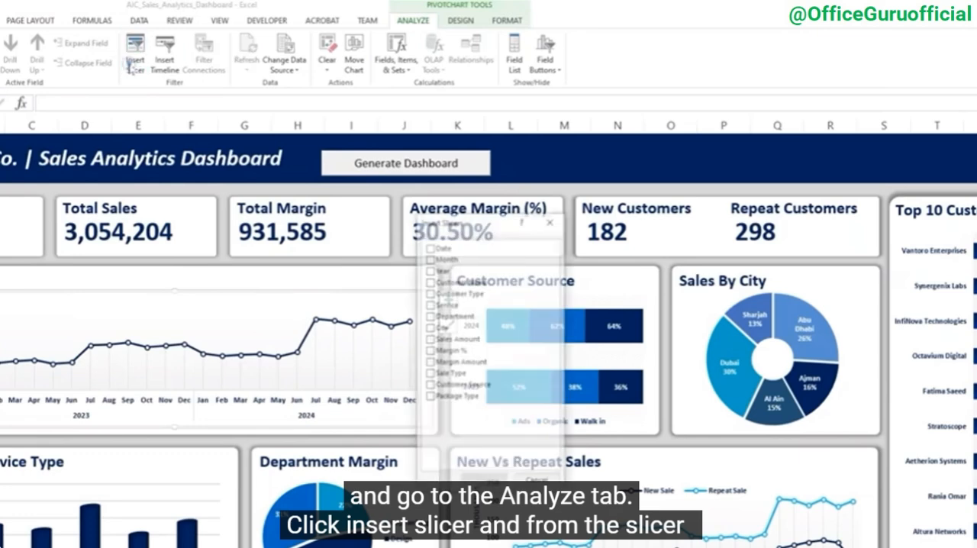
left_click(428, 268)
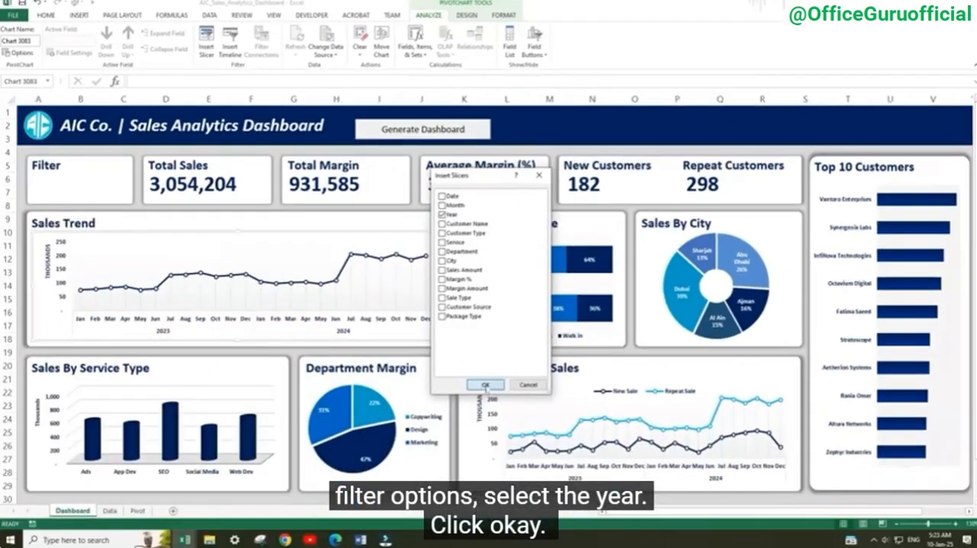
left_click(485, 385)
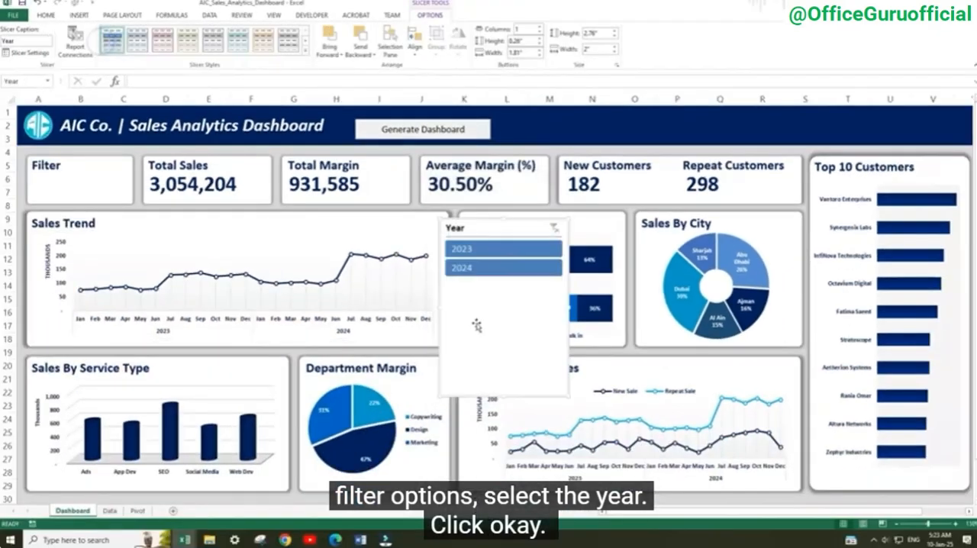
Arrange the Year slicer in two columns and fit it inside the Filter card at about 0.69" high and 1.52" wide
left_click_drag(506, 330, 420, 301)
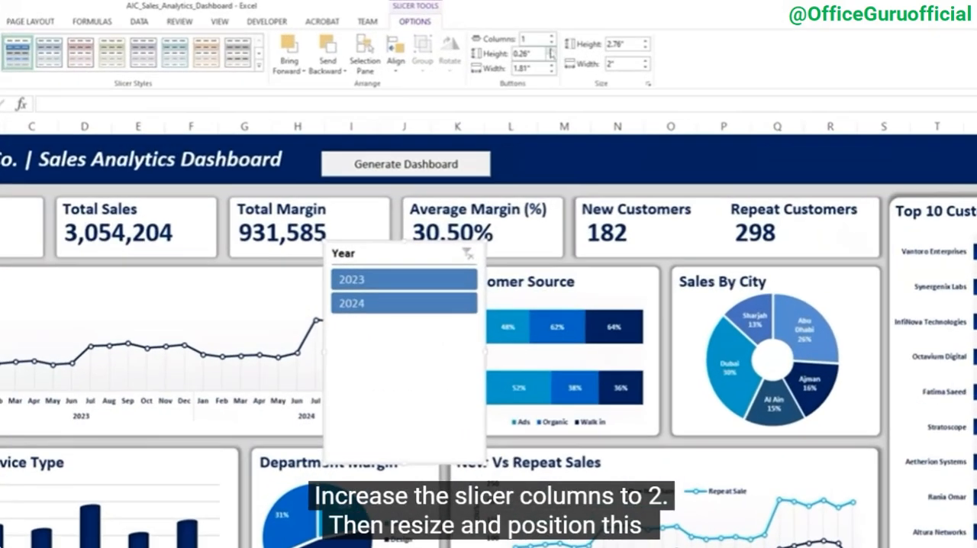
left_click(550, 37)
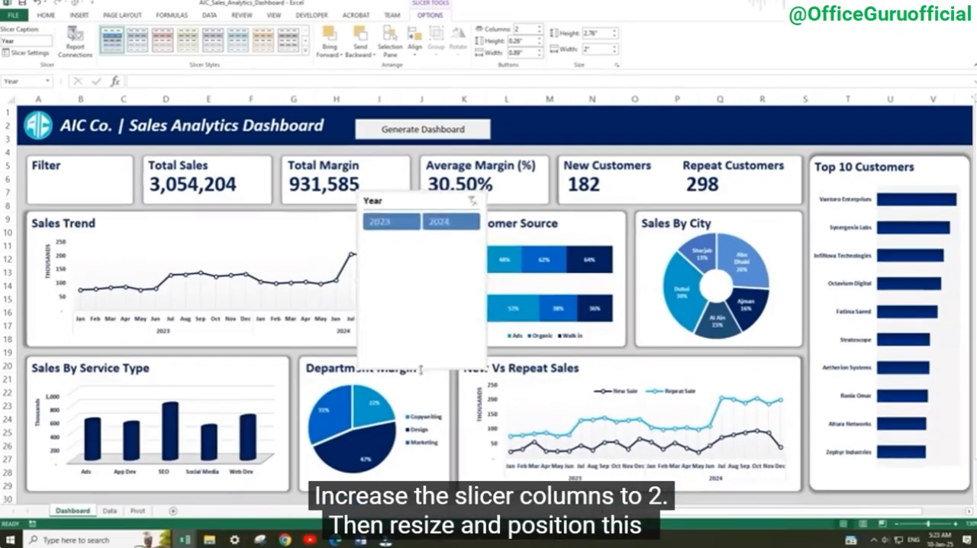
left_click_drag(405, 463, 442, 288)
left_click_drag(486, 217, 72, 169)
Delete the Filter title from the first card so only the slicer occupies it
left_click(70, 162)
key("Delete")
left_click(177, 189)
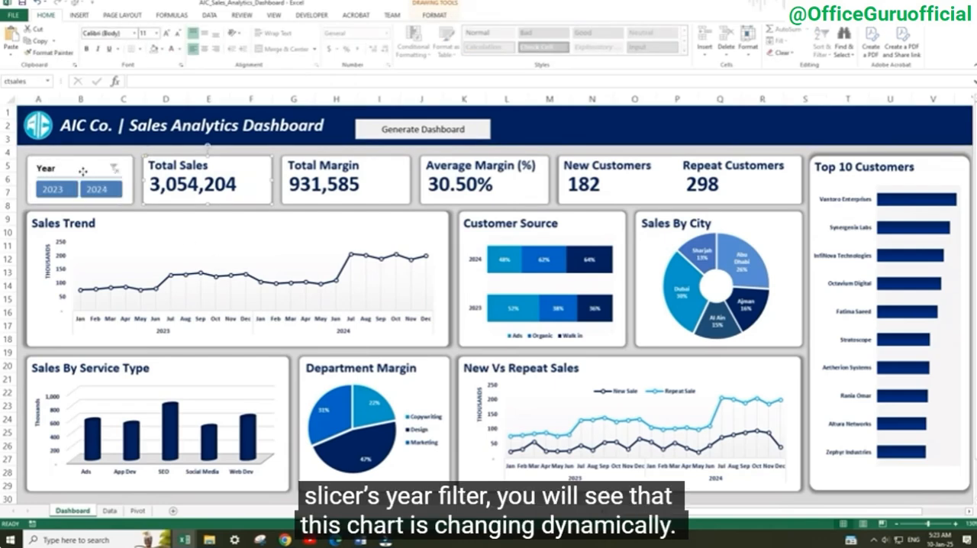
Test the Year slicer on the Sales Trend chart with 2023 and 2024 in turn, and clear the filter
left_click(82, 173)
left_click(60, 191)
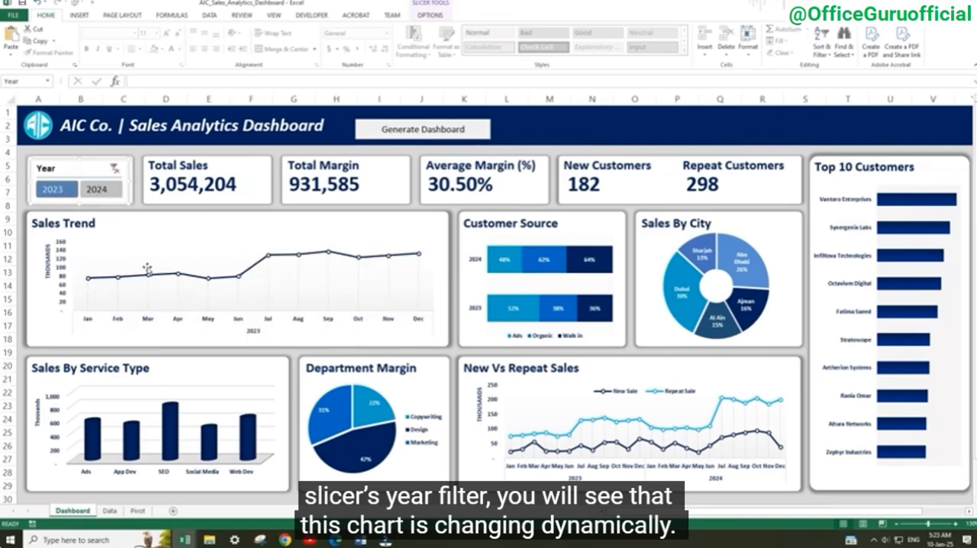
left_click(101, 189)
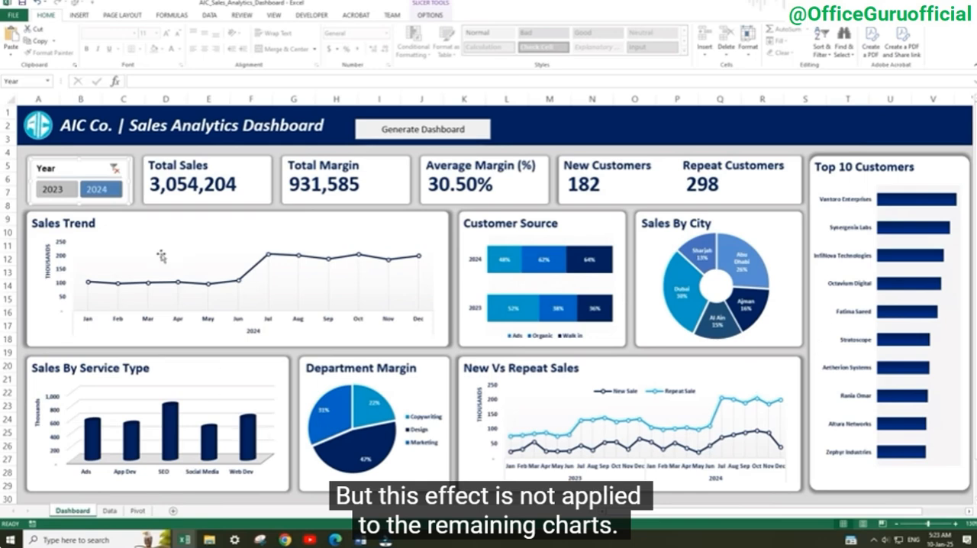
left_click(114, 168)
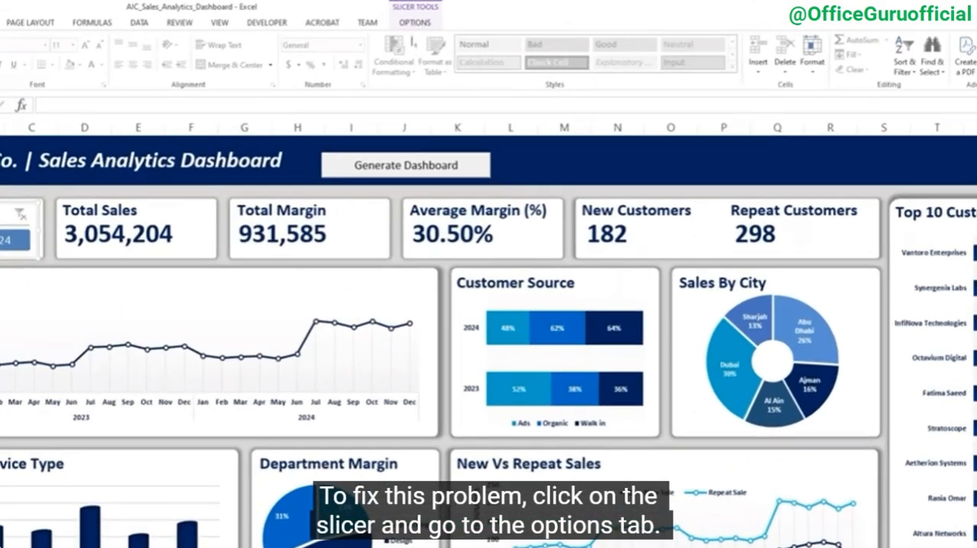
Connect the Year slicer to the customersource, departmentmargin, newvsrepeat, salesbycity, salesbyservice and top10 pivot tables as well as salestrend
left_click(414, 23)
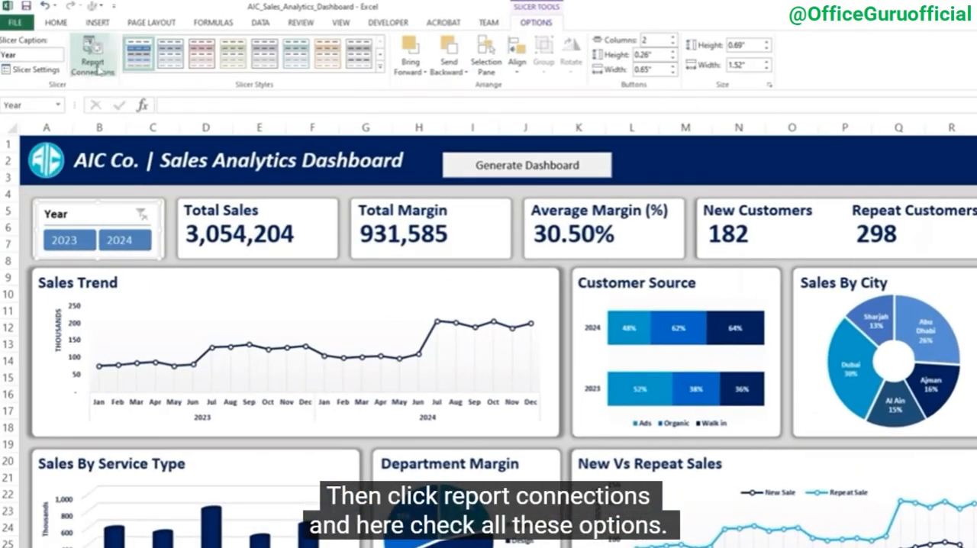
left_click(93, 61)
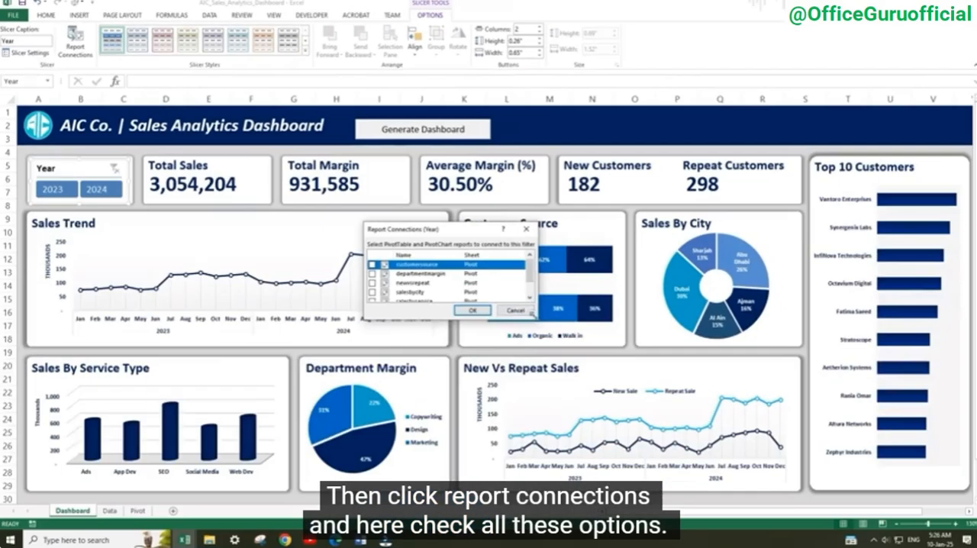
left_click_drag(670, 402, 755, 493)
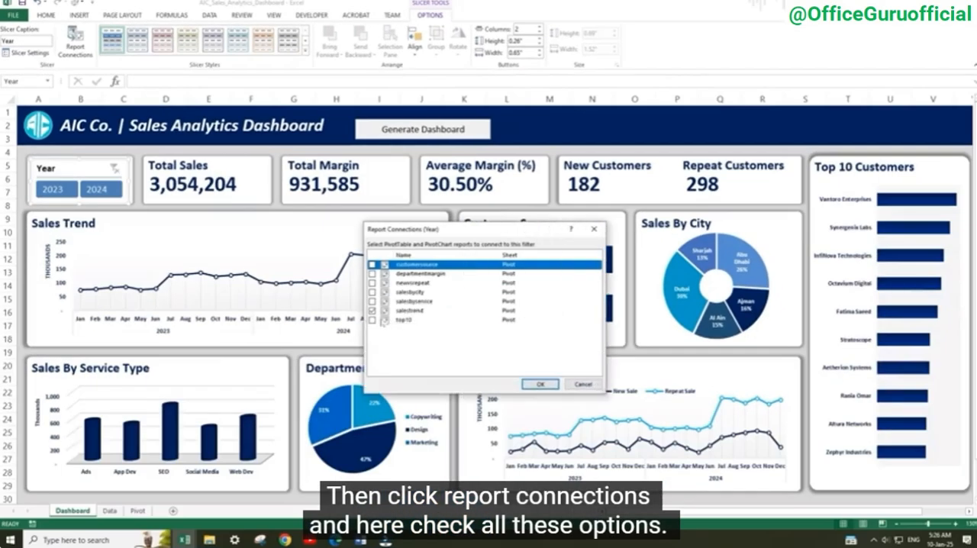
left_click(463, 403)
left_click(372, 301)
left_click(372, 291)
left_click(371, 283)
left_click(372, 273)
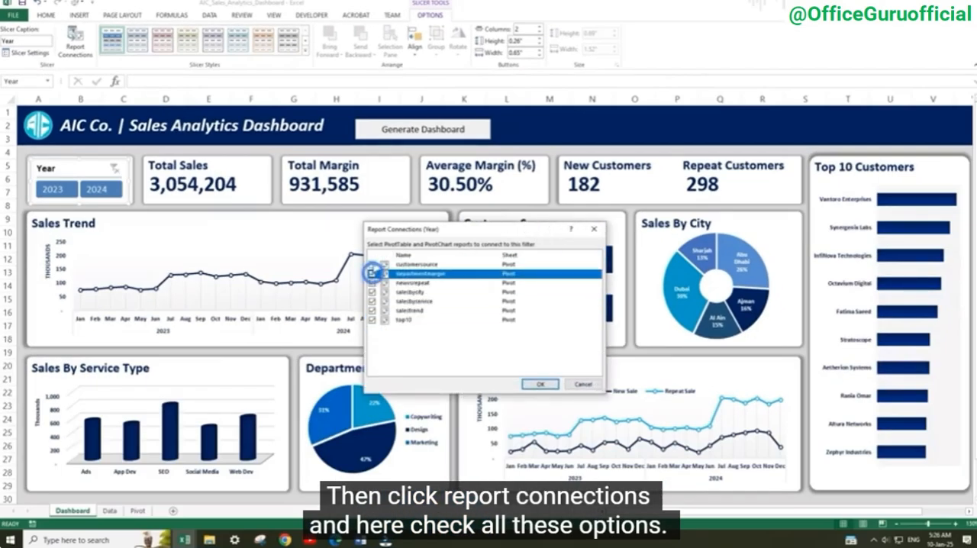
left_click(372, 264)
left_click(539, 384)
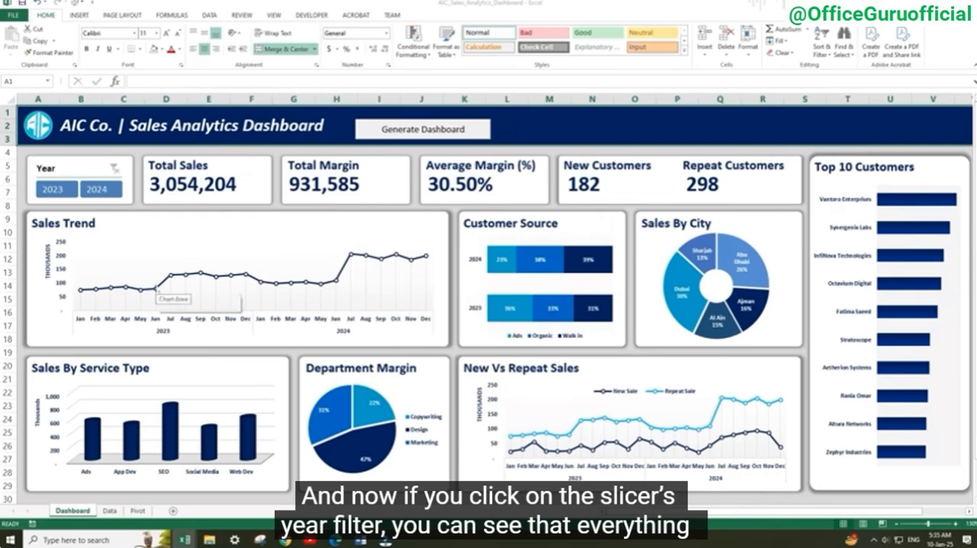
Check that all charts and key figures respond to the Year slicer by switching between 2023 and 2024, and clear the filter
left_click(51, 191)
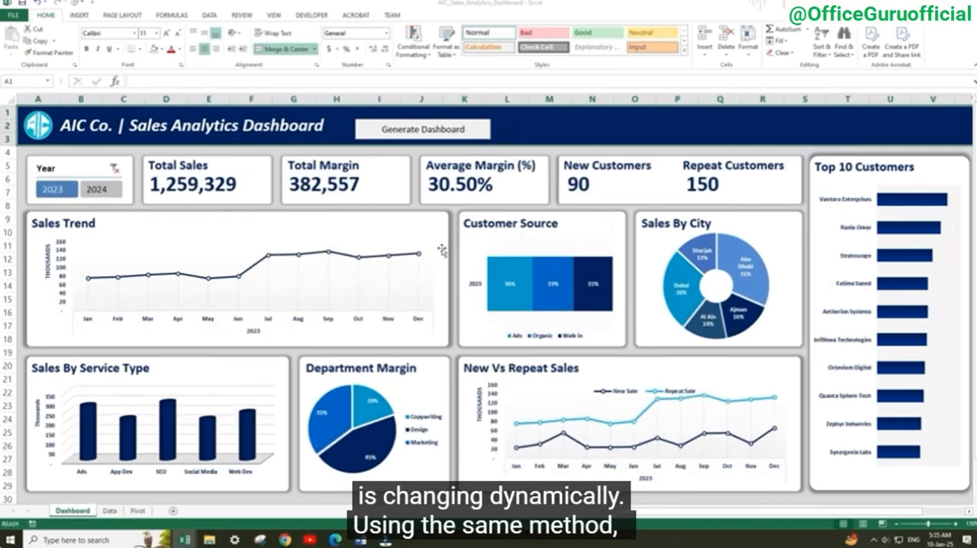
left_click(98, 190)
left_click(67, 190)
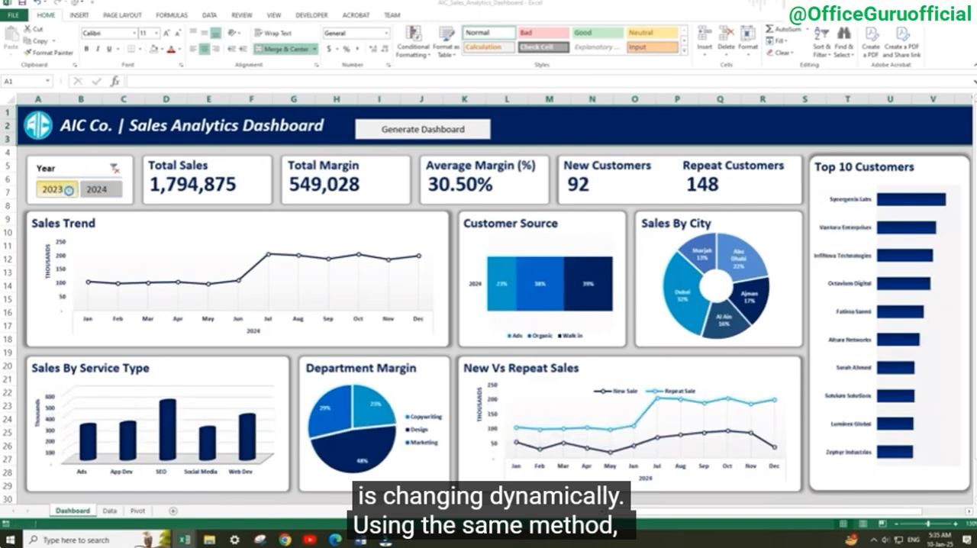
left_click(100, 190)
left_click(66, 191)
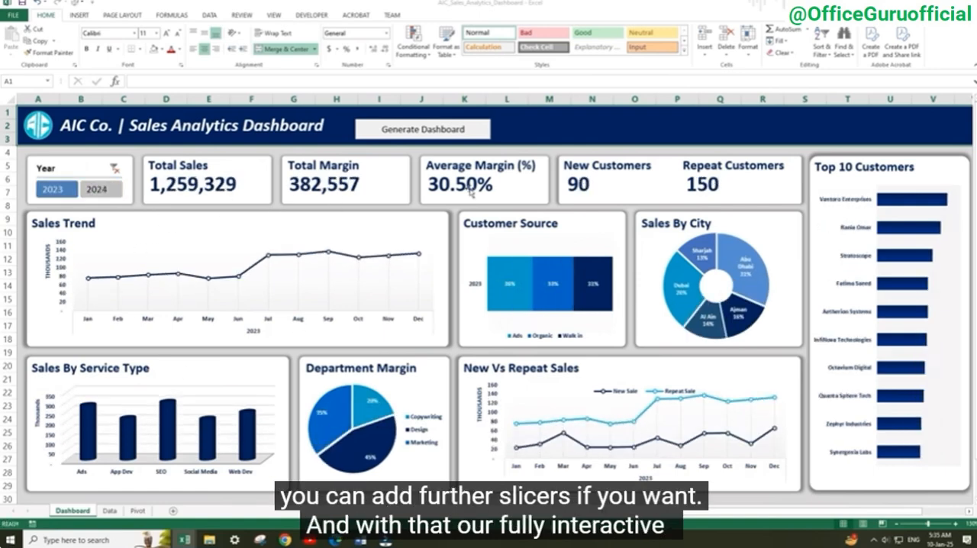
left_click(98, 190)
left_click(114, 169)
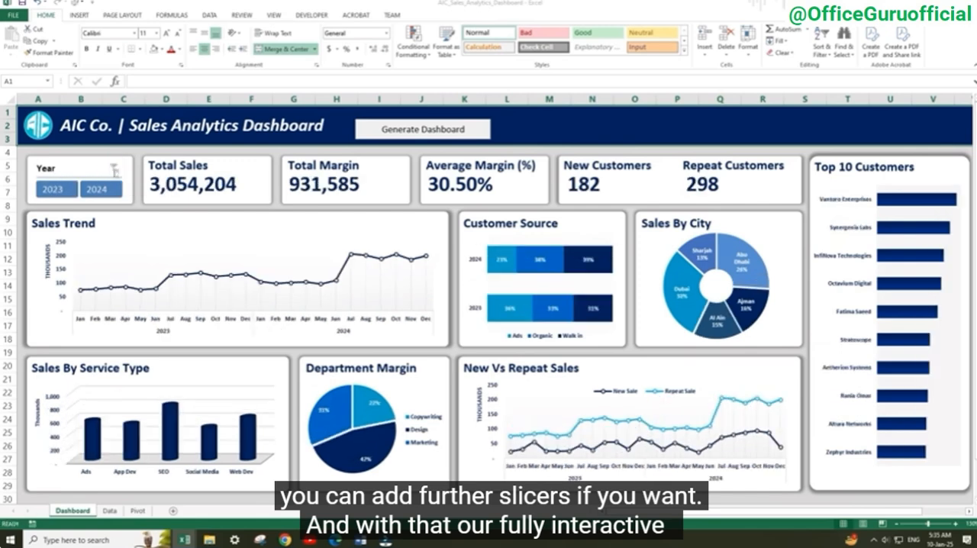